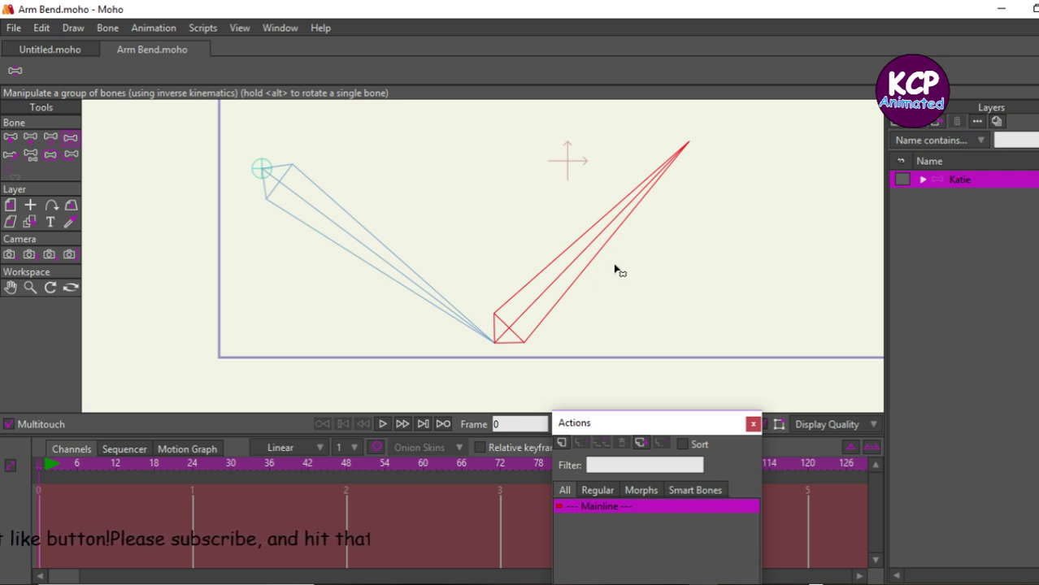
- Add a new vector layer above the Katie bone layer
click(898, 125)
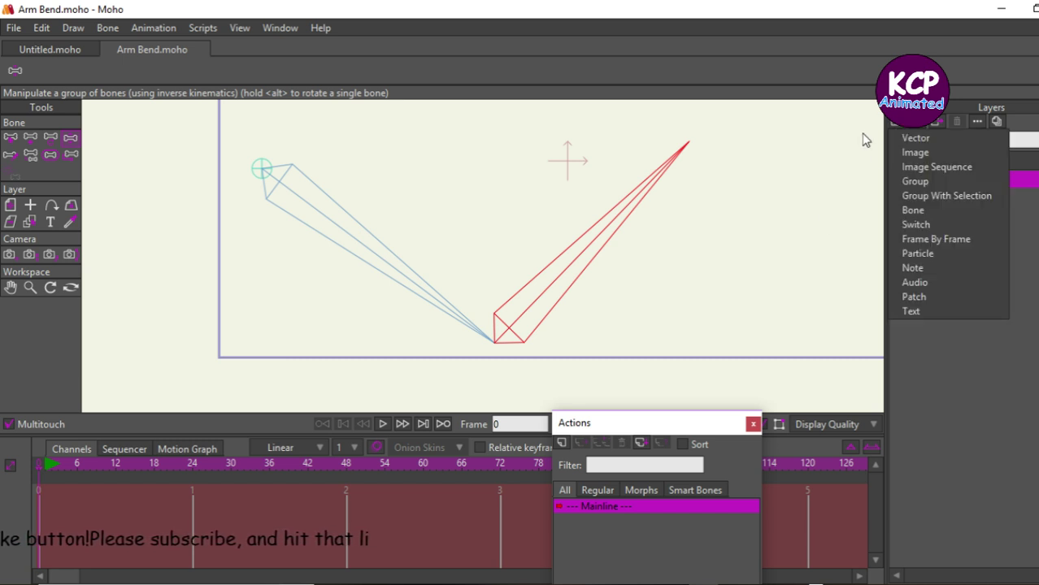
click(914, 139)
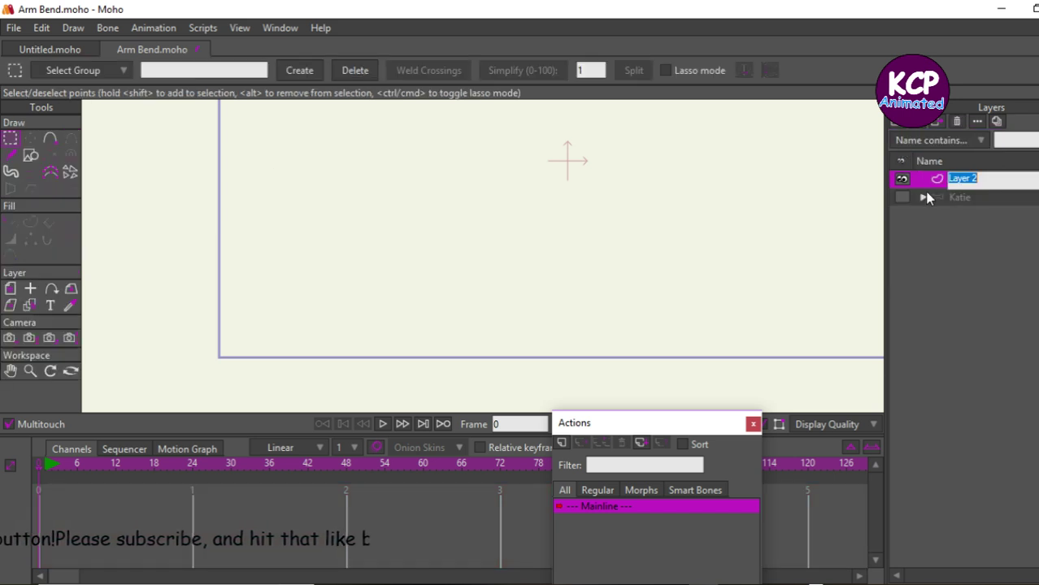
- Preview the elbow bend by manipulating the arm bones on the Katie layer, and hide that layer again
click(901, 198)
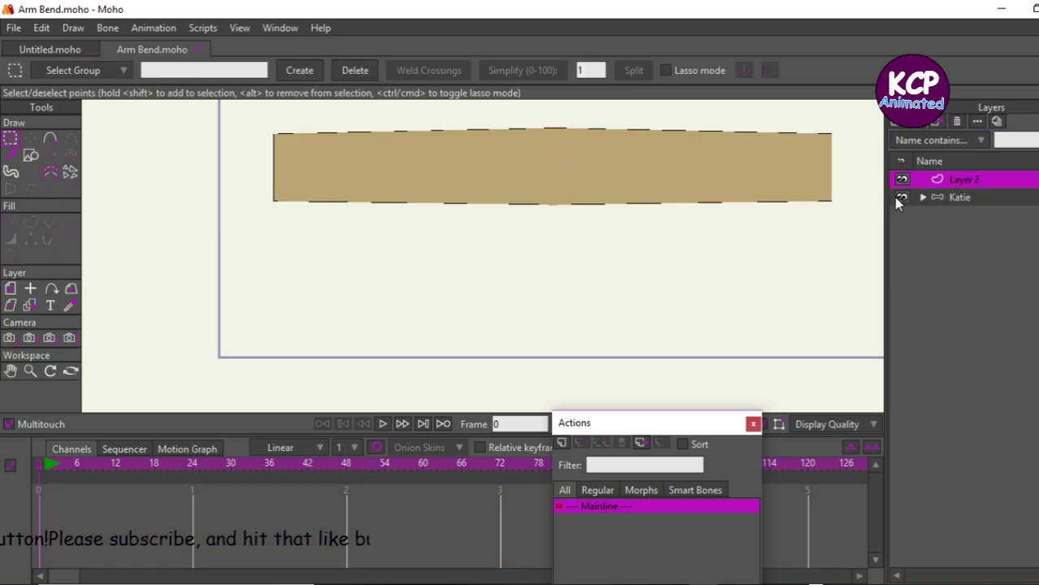
click(953, 197)
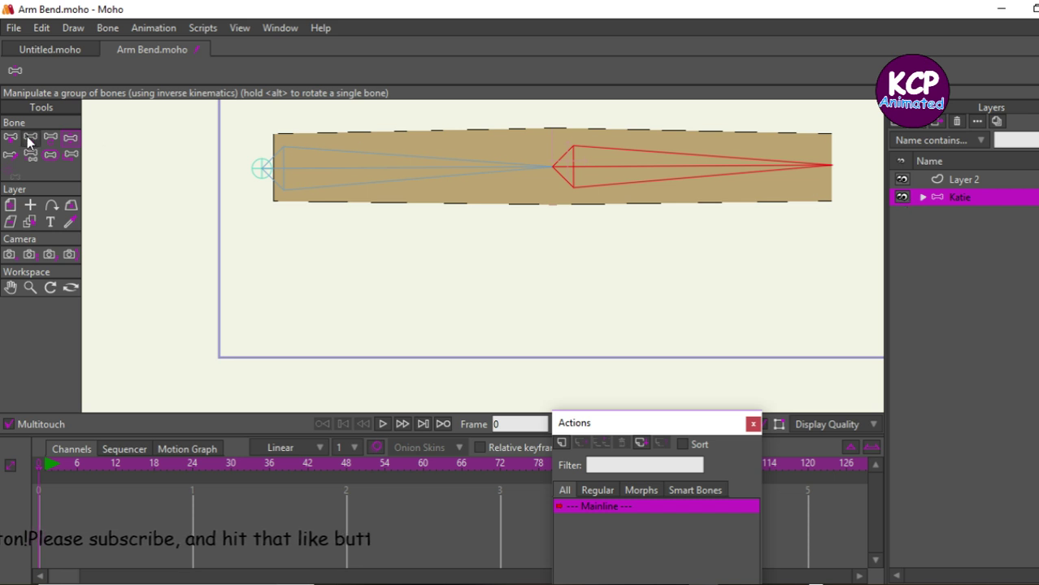
drag(609, 184, 439, 95)
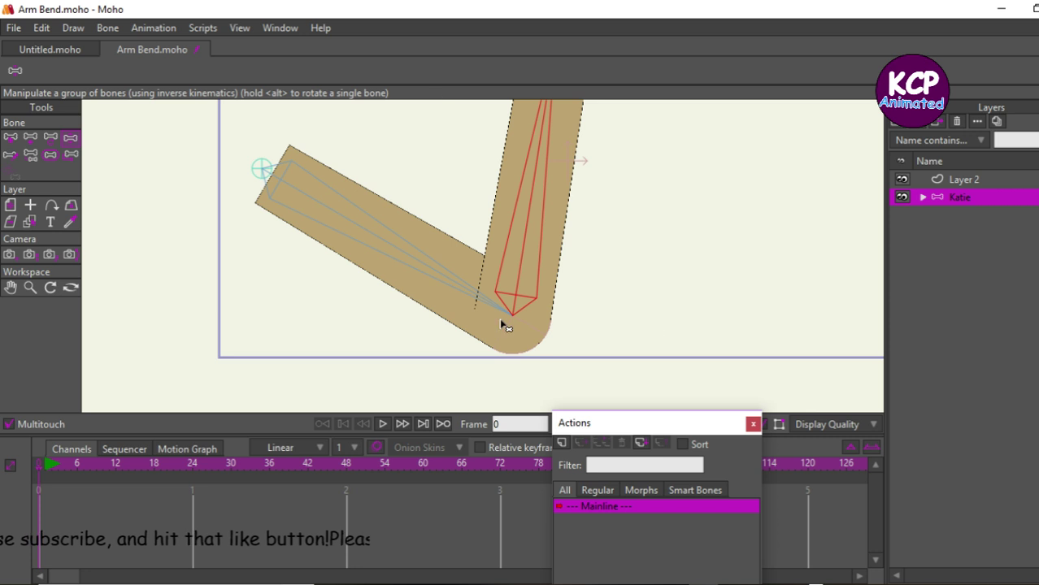
click(975, 180)
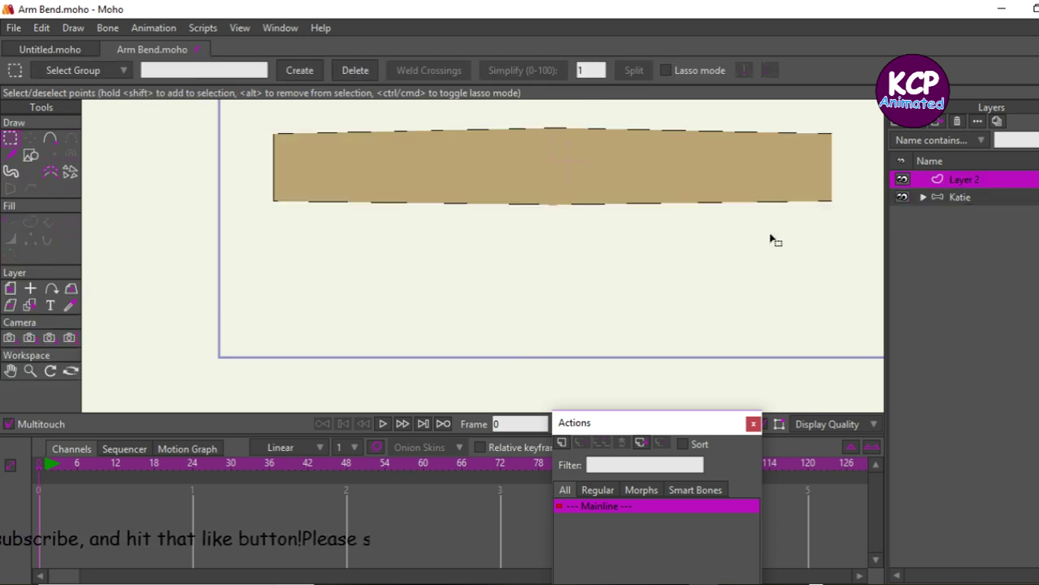
click(902, 197)
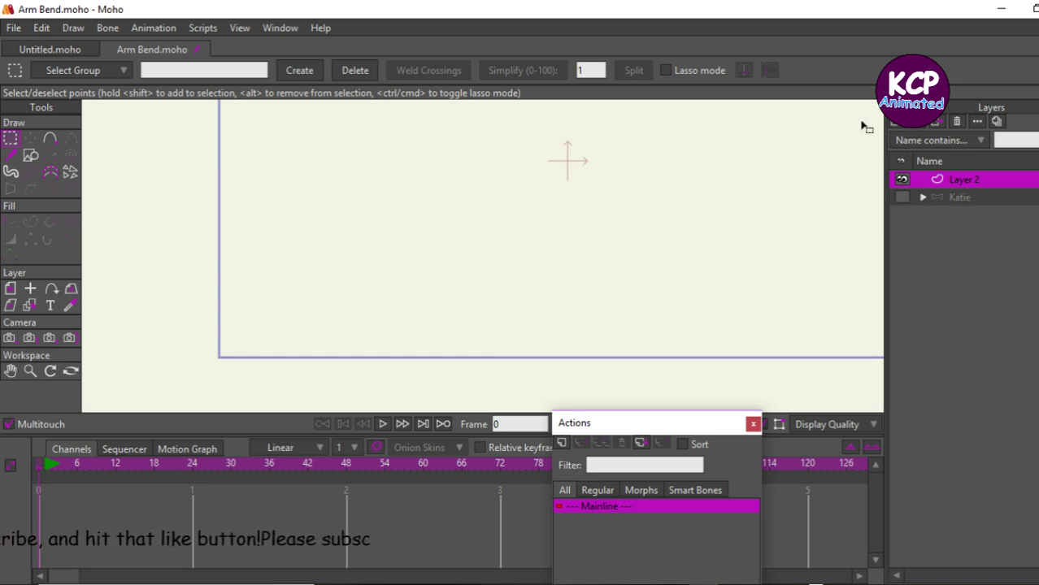
- Rename the new vector layer as Elbow
double_click(954, 175)
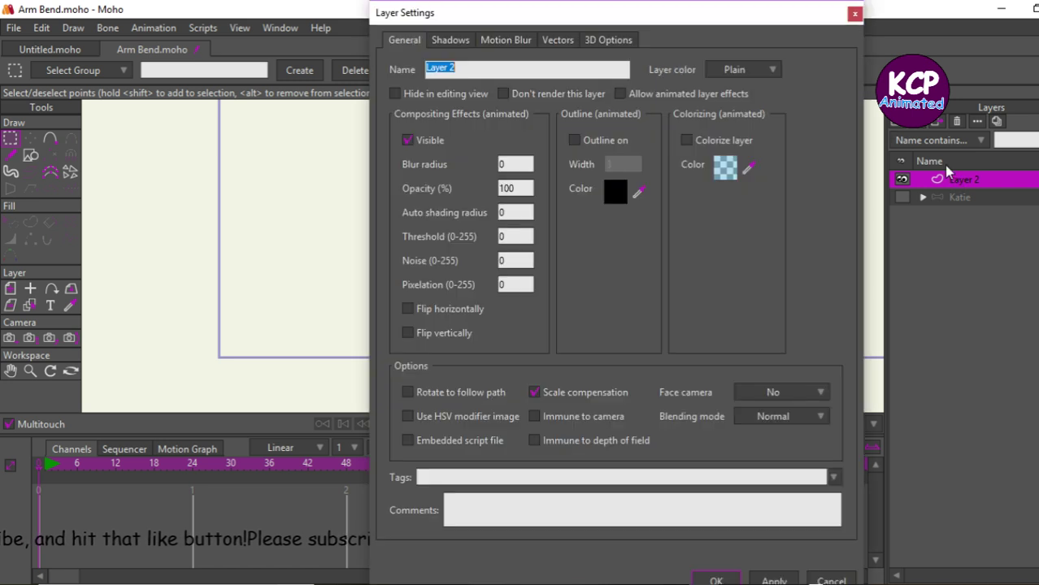
text(E)
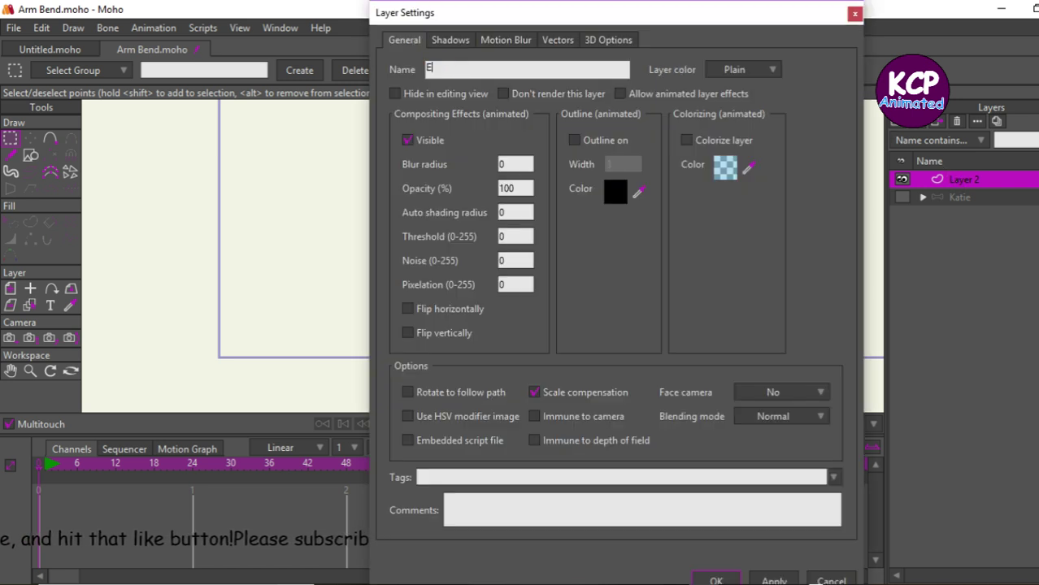
text(lbow)
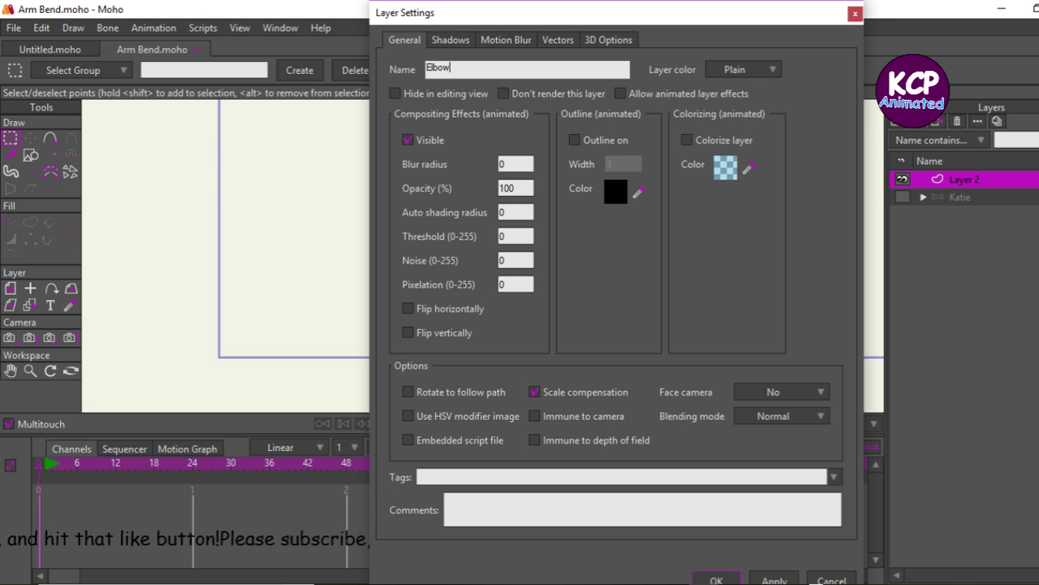
key(Return)
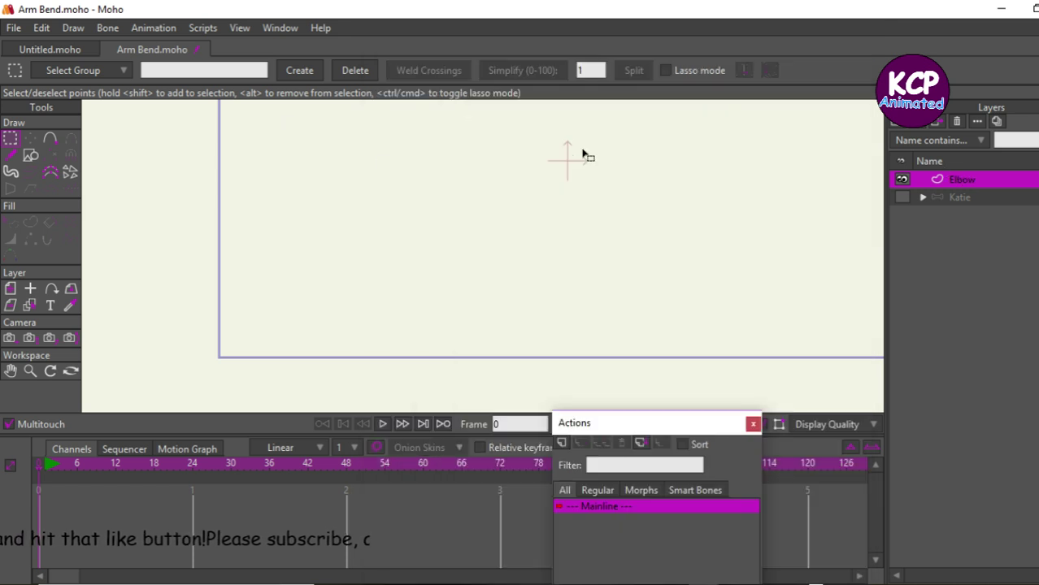
- Draw a filled and stroked circle near the middle of the canvas on the Elbow layer
key(ctrl+r)
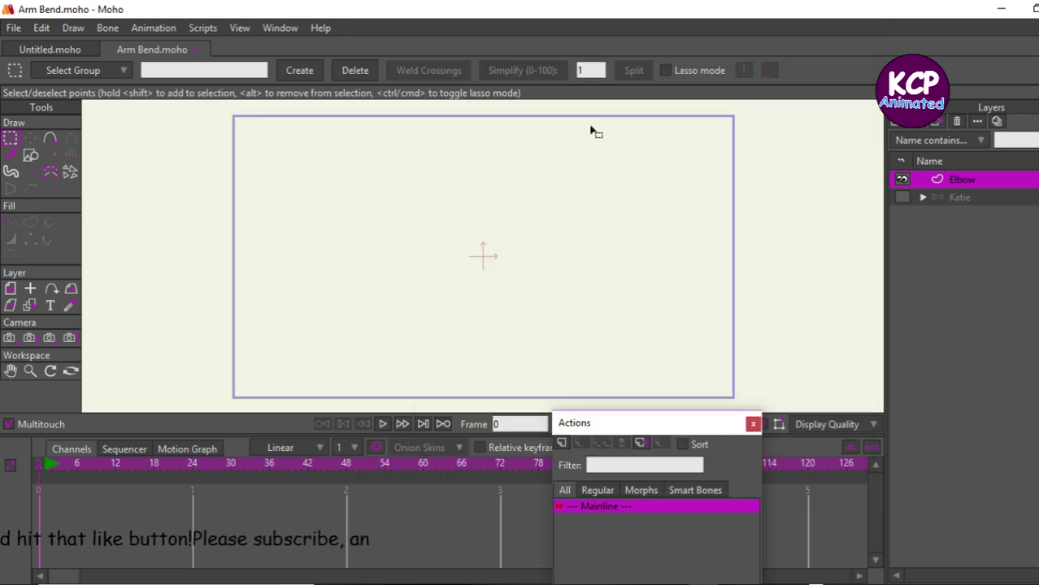
click(31, 155)
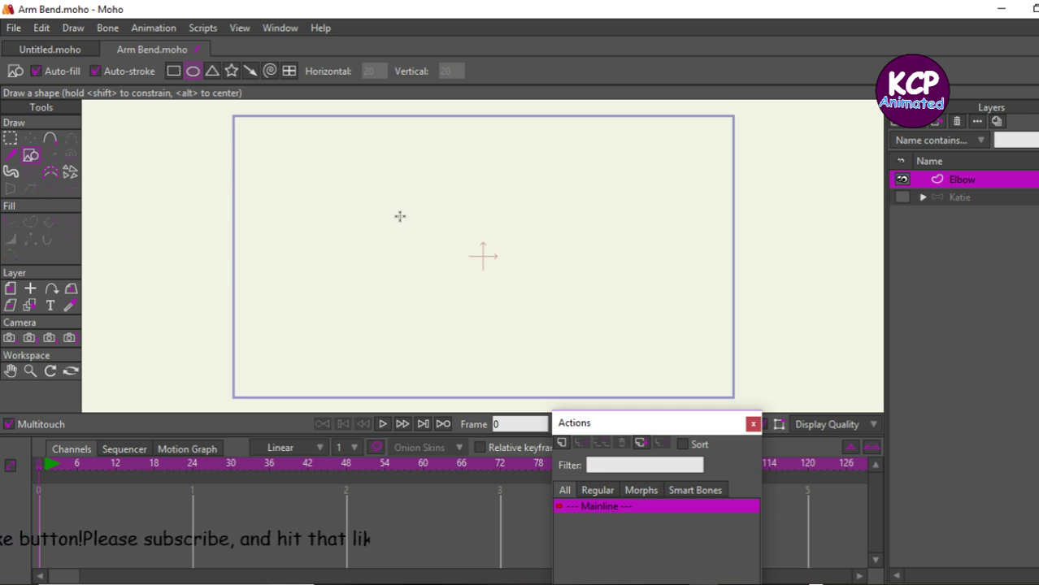
drag(403, 212, 476, 284)
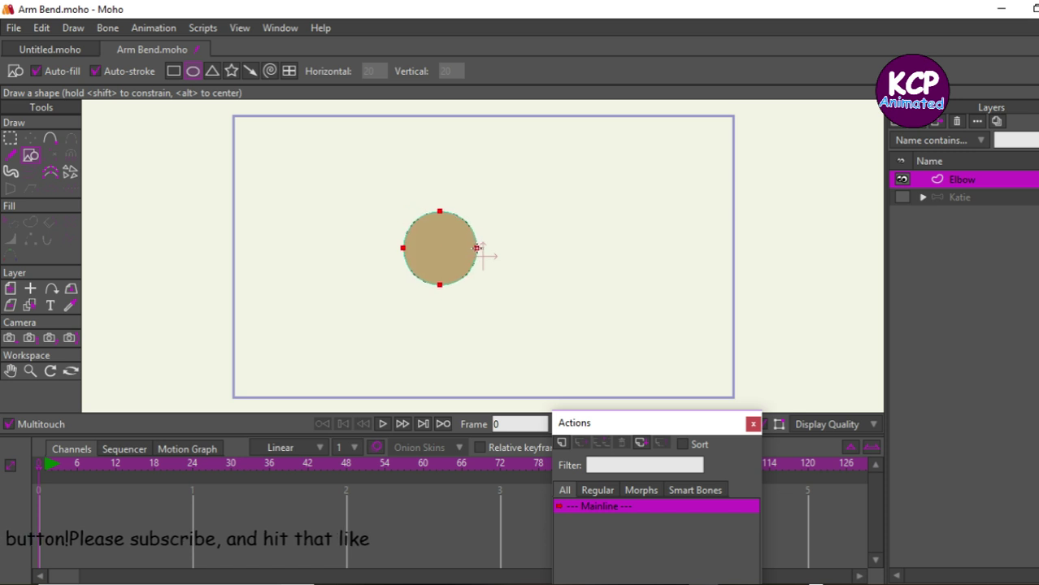
drag(476, 247, 470, 244)
- Center the circle on the canvas by setting its position to X 0, Y 0
click(30, 139)
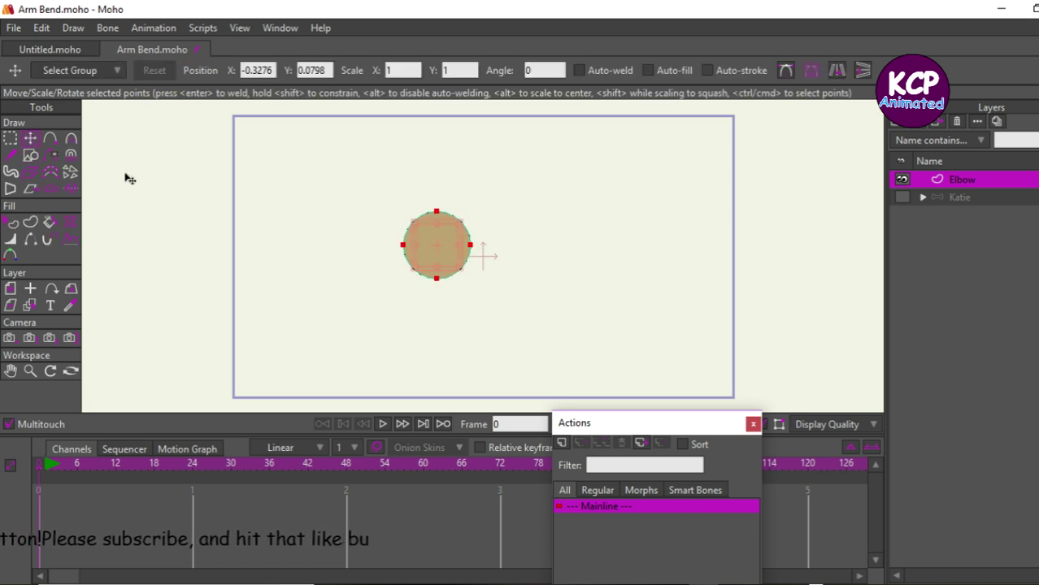
drag(320, 285, 363, 296)
drag(275, 71, 238, 71)
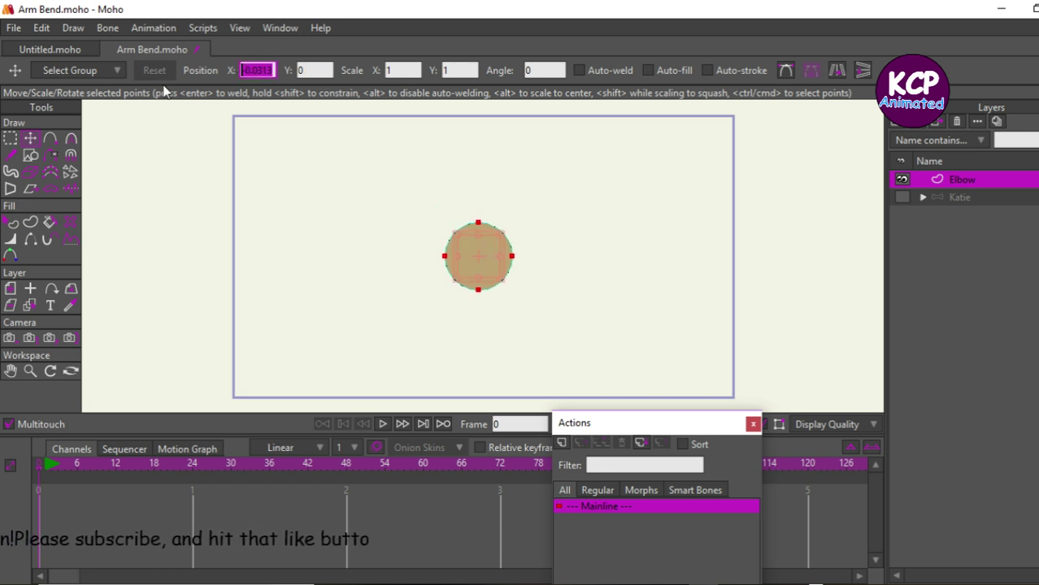
text(0)
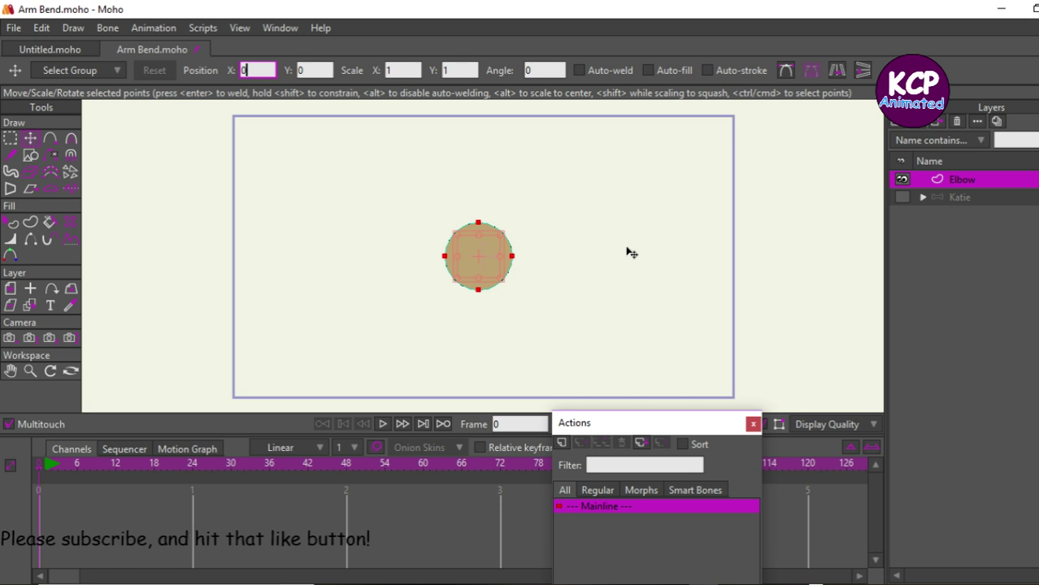
key(Return)
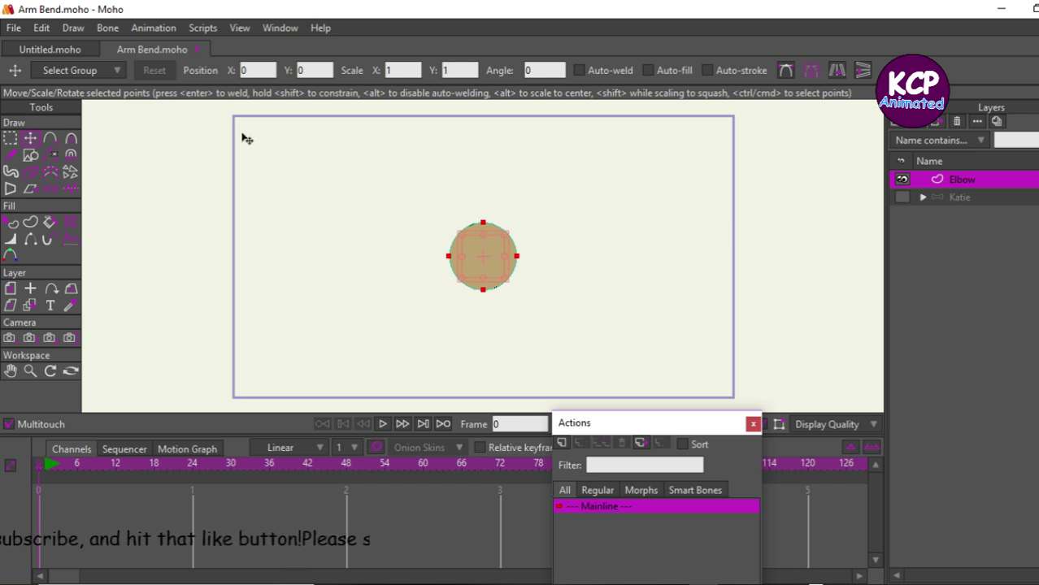
- Add a vertical and a horizontal line across the circle, each connecting two opposite points of its outline
scroll(246, 139, up, 3)
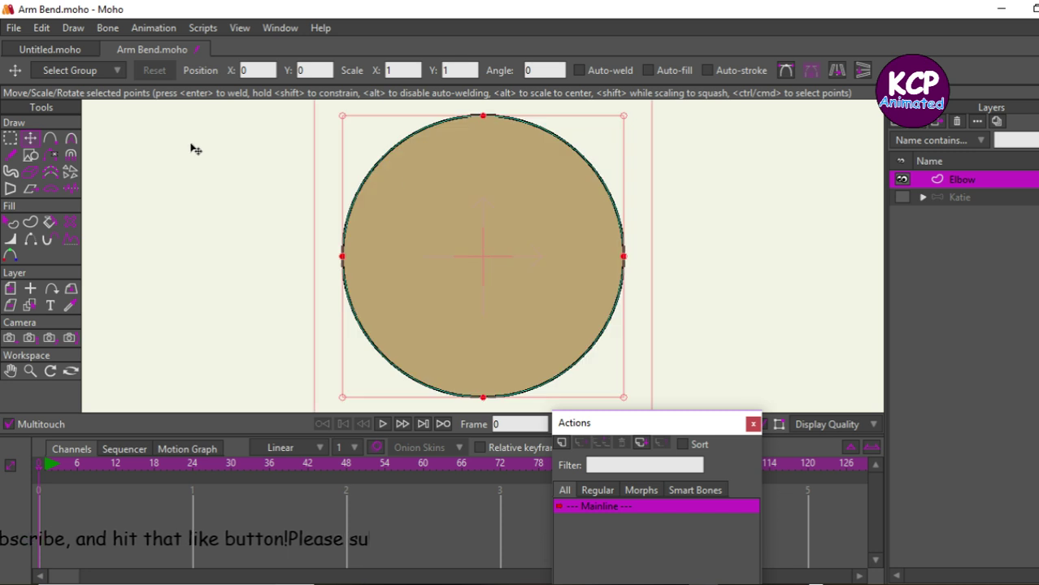
click(50, 138)
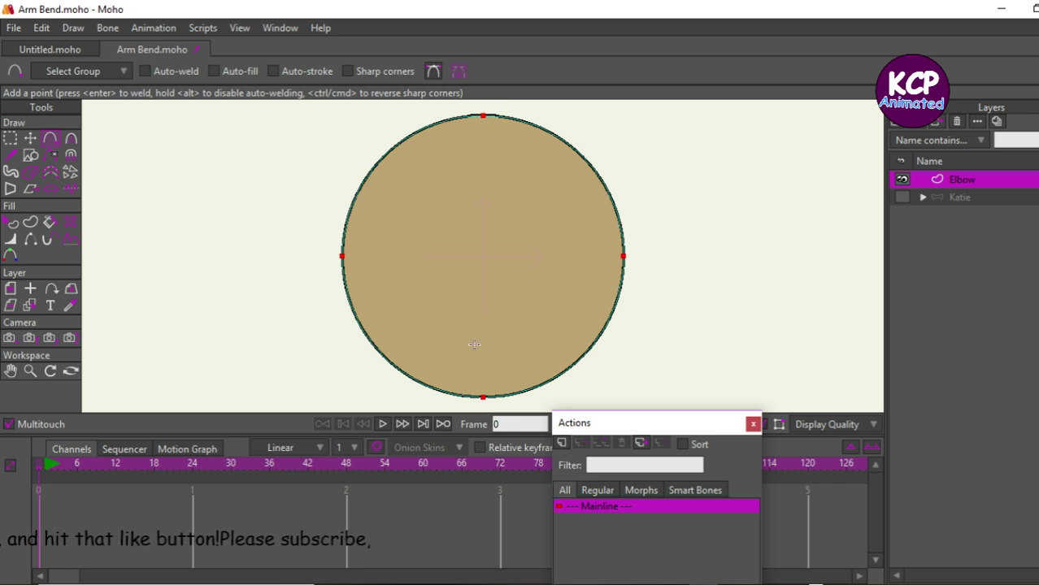
drag(482, 118, 481, 399)
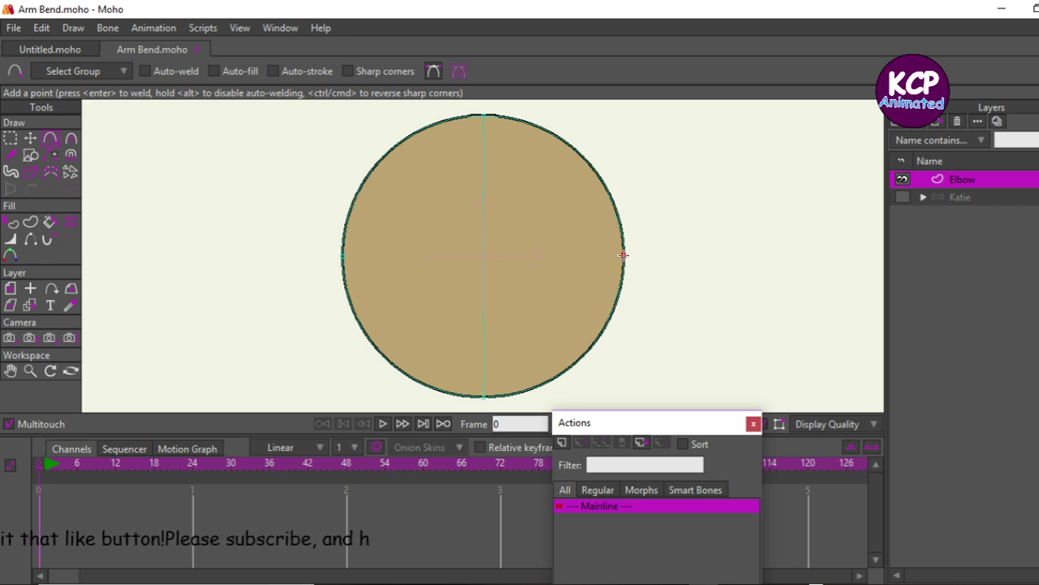
drag(622, 255, 342, 256)
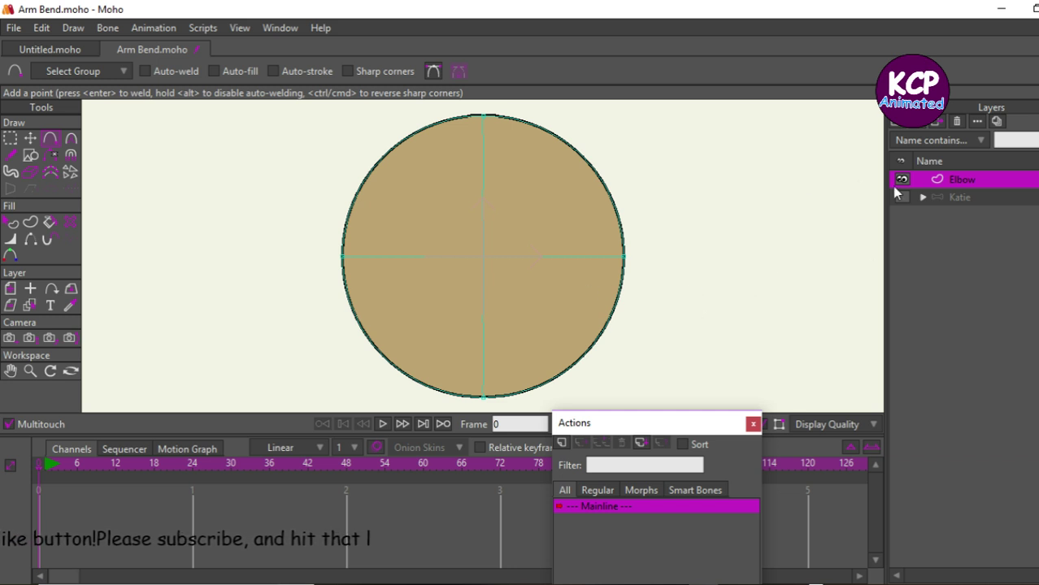
- Create a stroke-only shape from the circle's outline and the two crossing lines
click(12, 222)
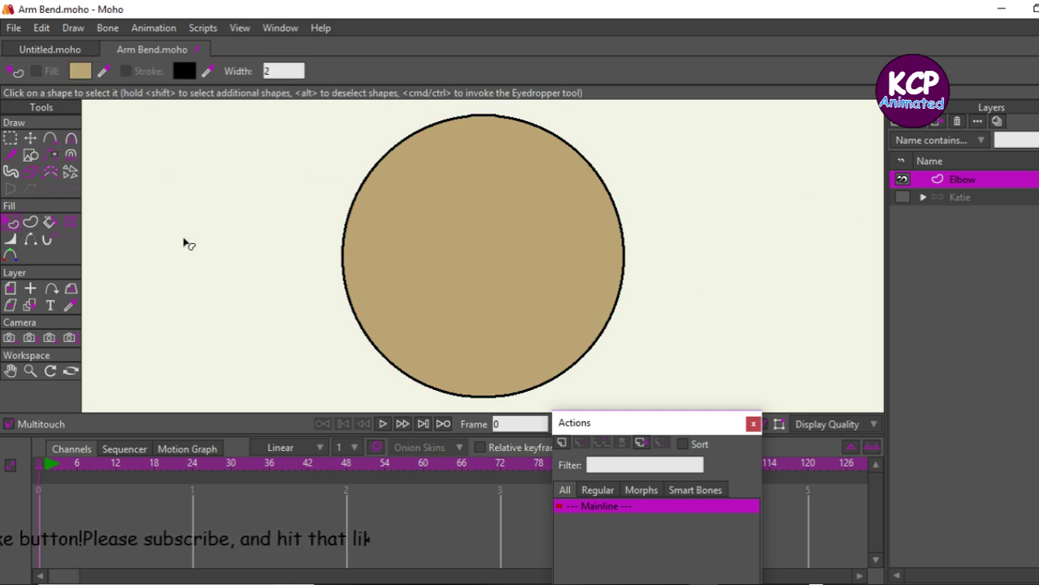
click(30, 221)
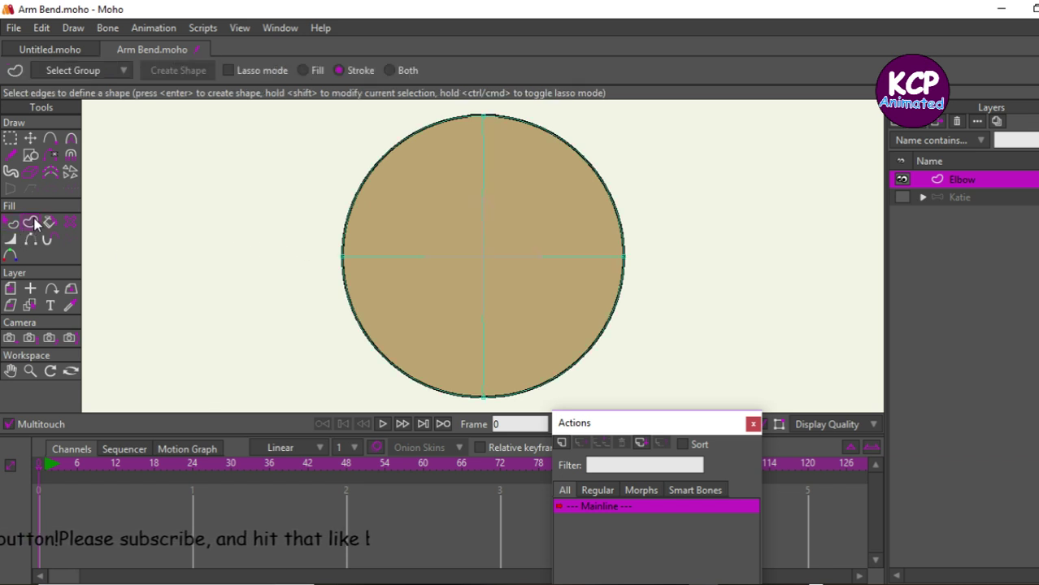
click(496, 256)
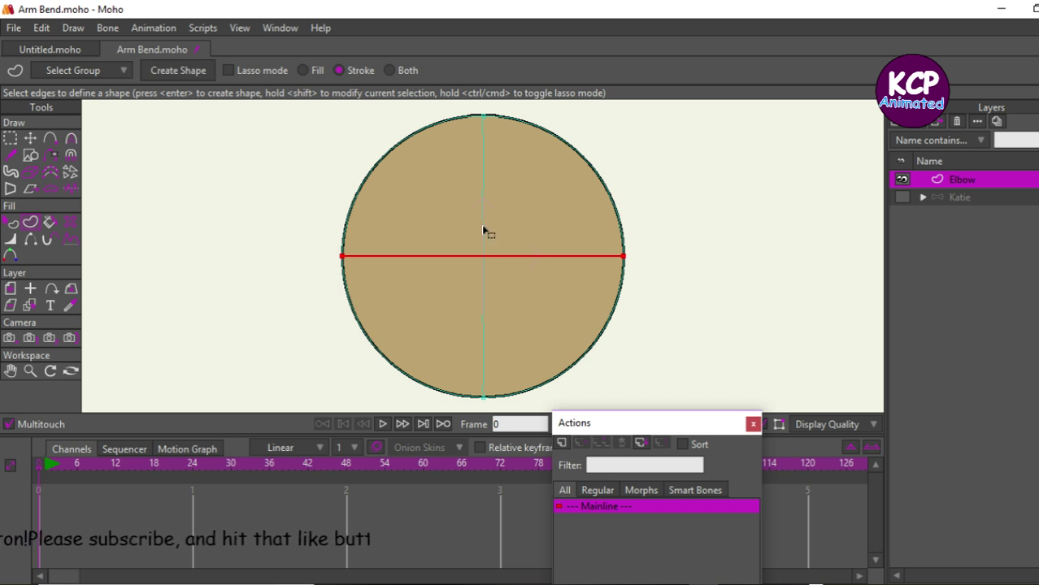
shift+click(485, 236)
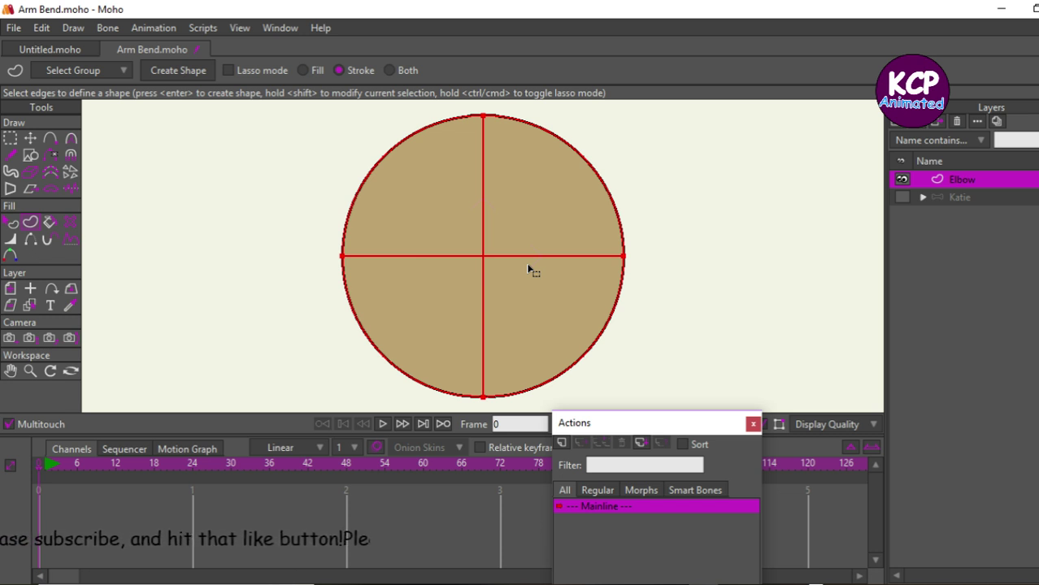
key(Return)
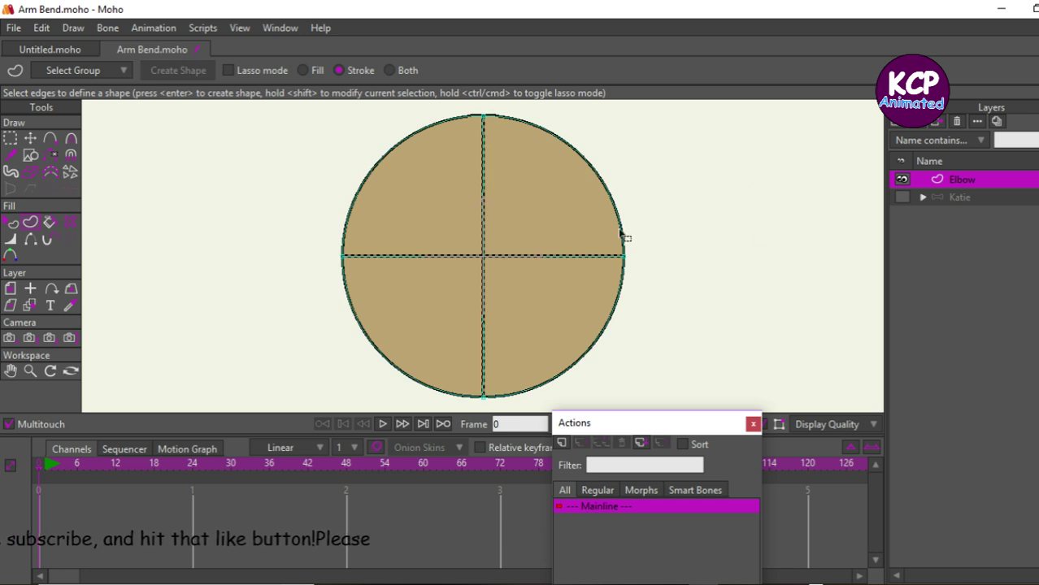
- Set the new shape's stroke color to bright green from the Basic Colors swatches
key(ctrl+t)
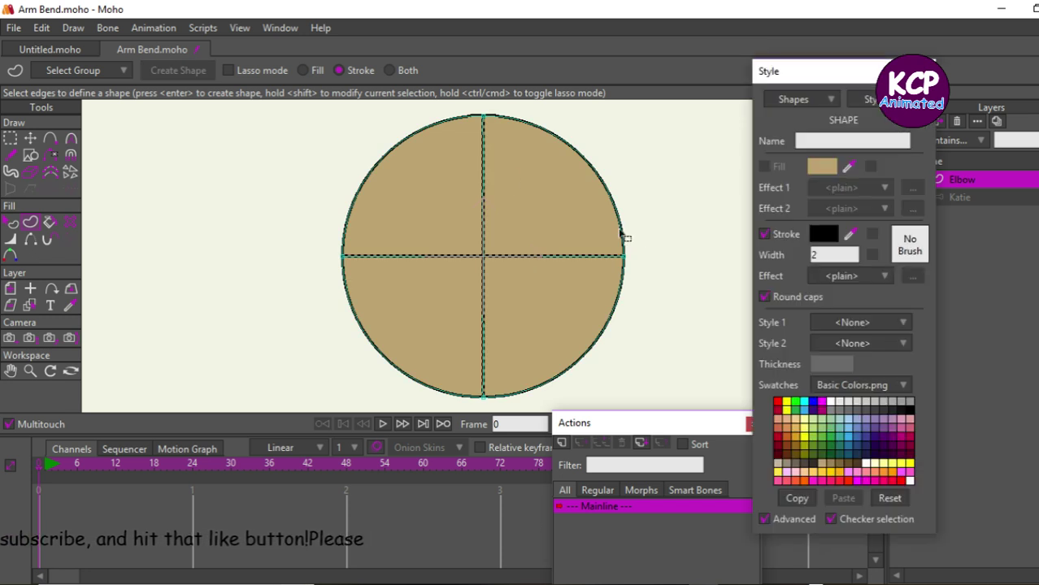
click(849, 234)
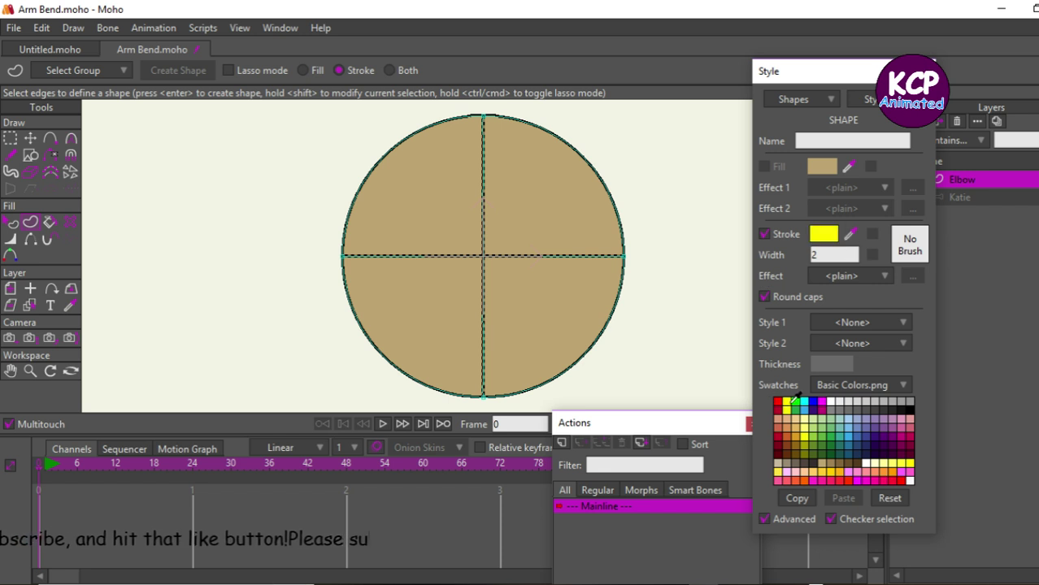
click(796, 401)
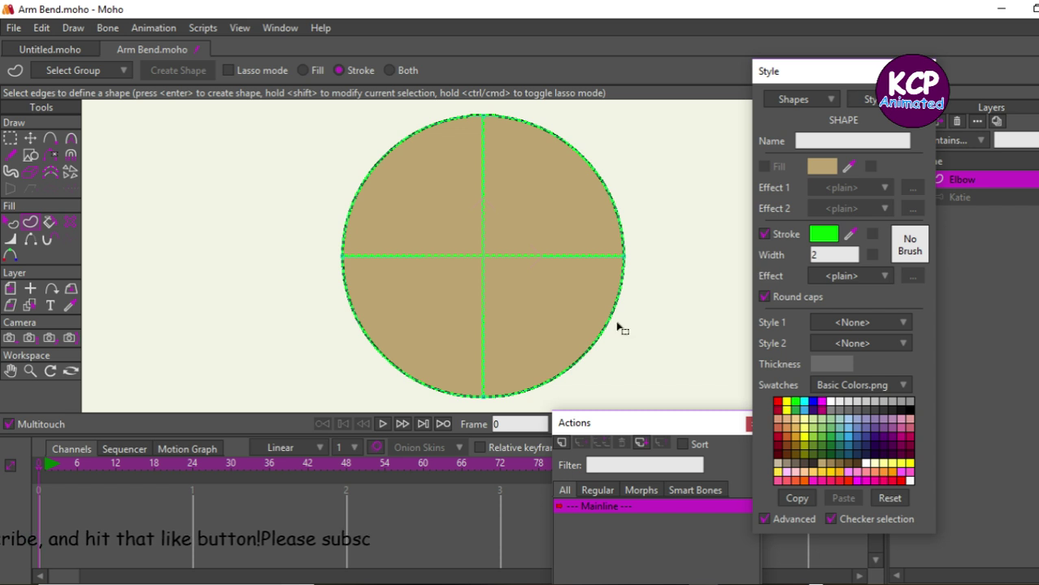
click(927, 71)
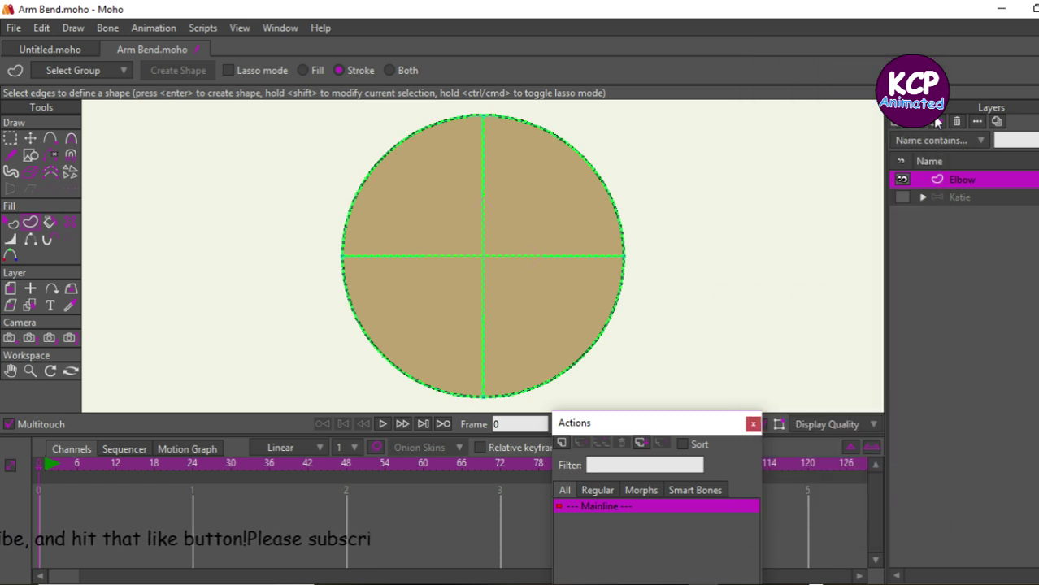
- Enable the display of paths for the Elbow layer in its quick settings
double_click(967, 178)
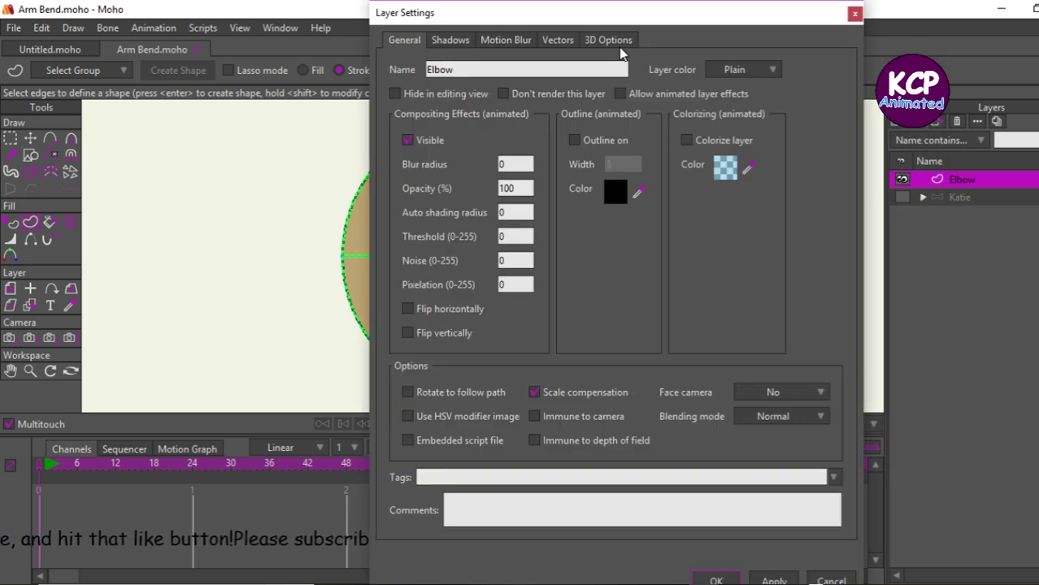
click(854, 15)
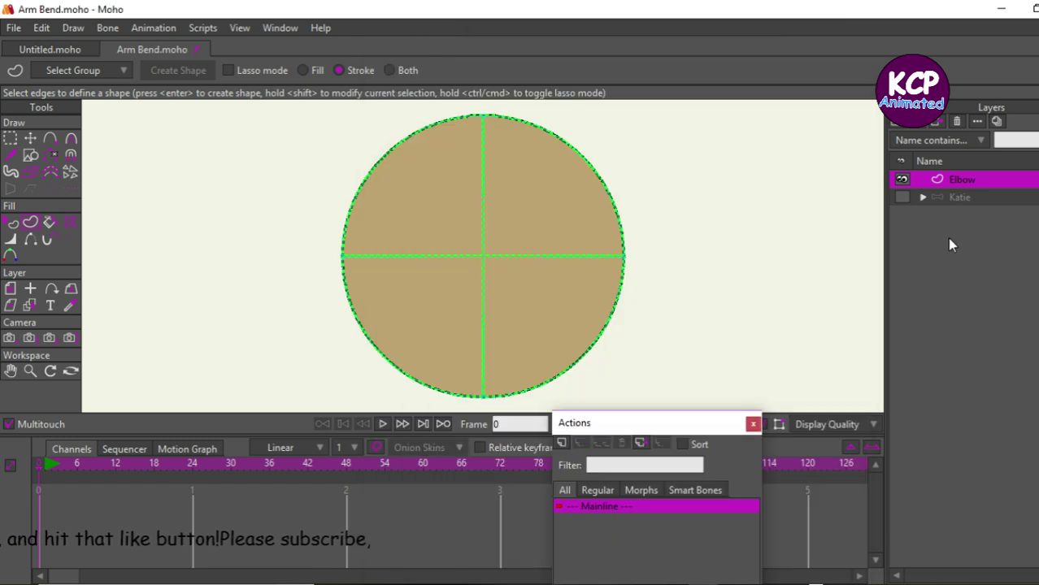
right_click(961, 180)
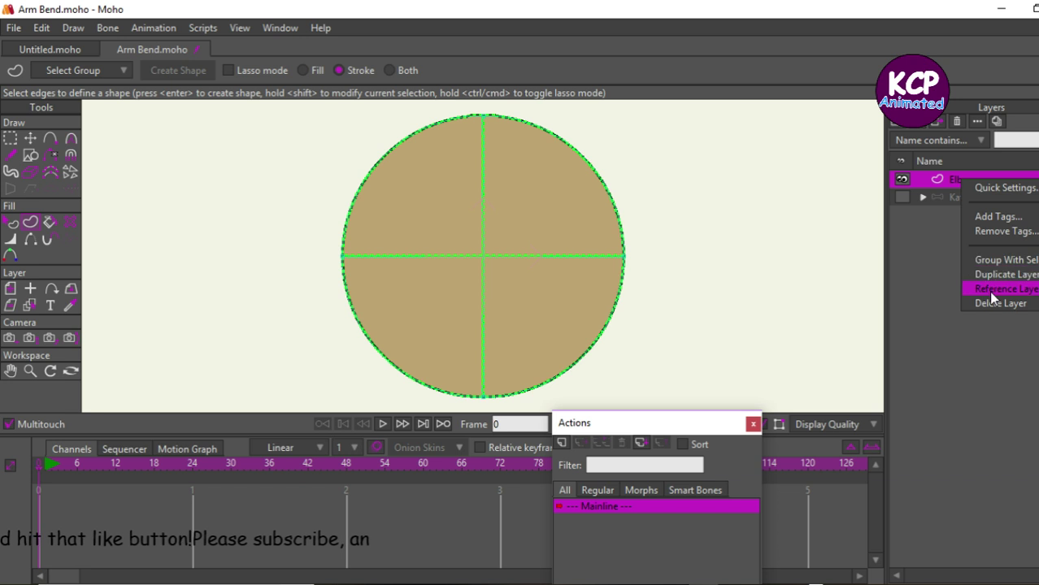
click(1001, 189)
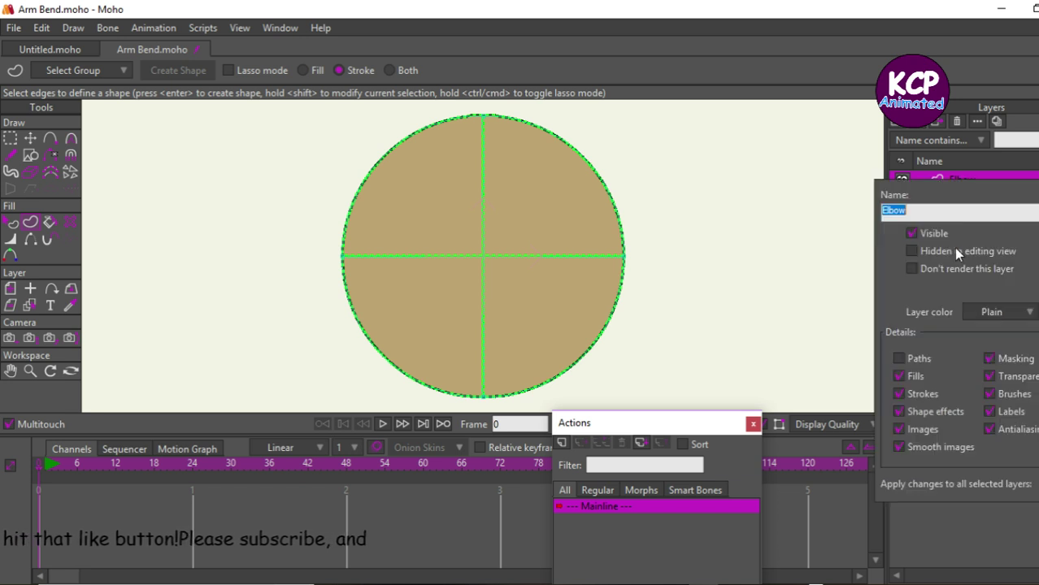
click(900, 358)
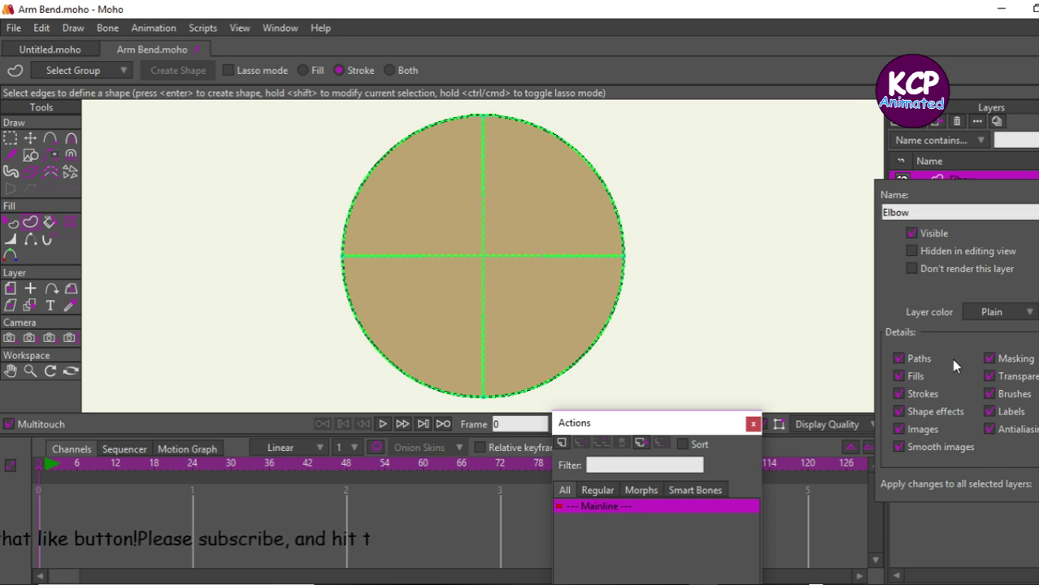
key(Return)
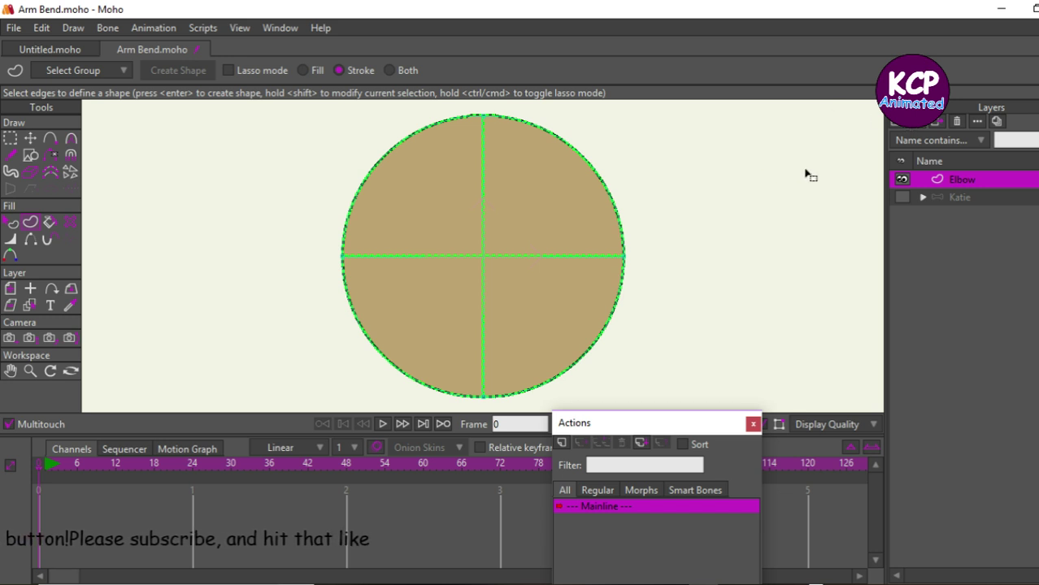
- Group the Elbow layer into a new group layer named ARM
click(896, 124)
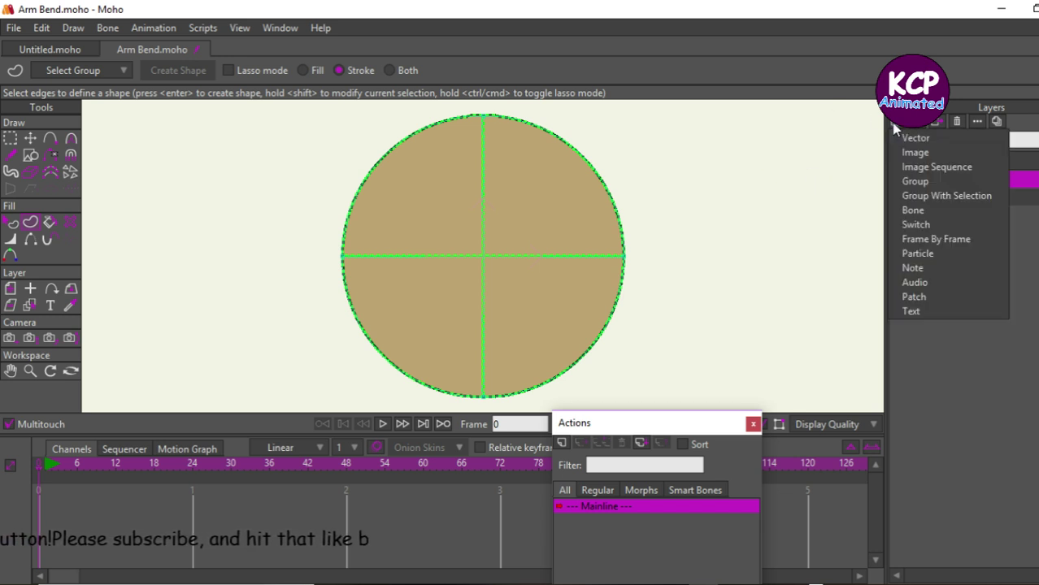
click(916, 224)
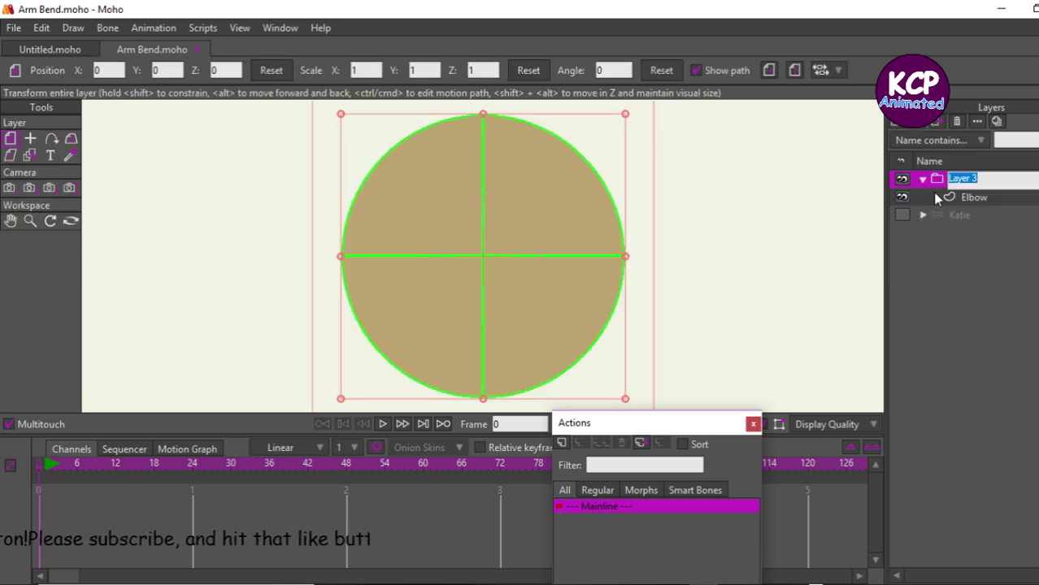
text(ARM)
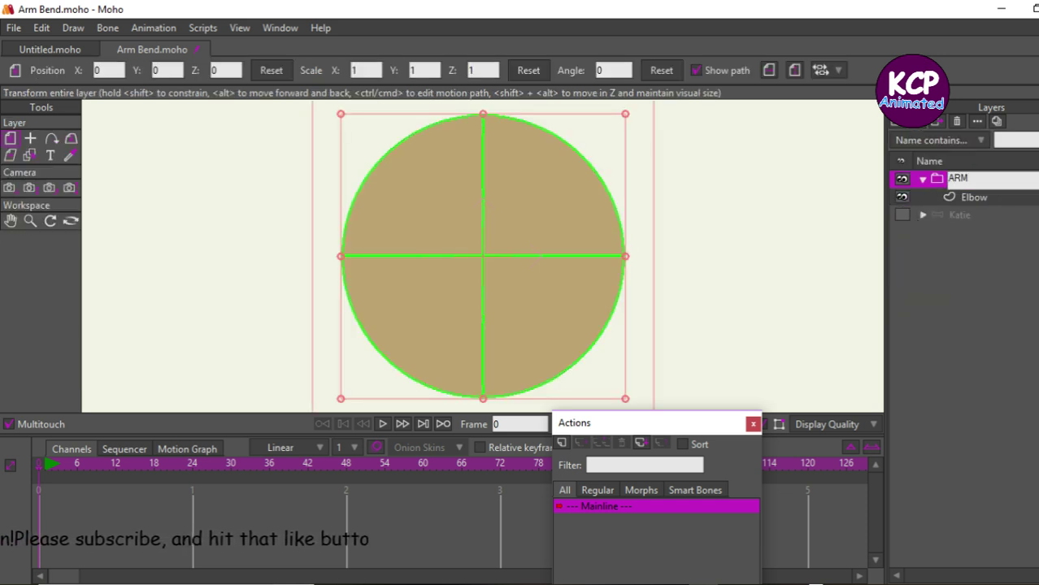
key(Return)
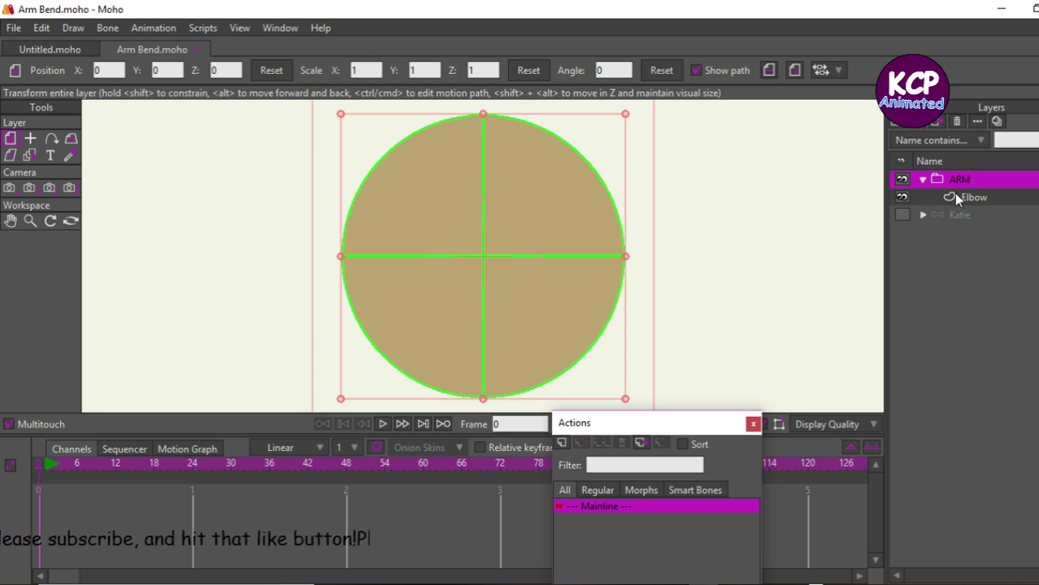
- Add a new vector layer above Elbow inside the ARM group and name it Arm
click(959, 198)
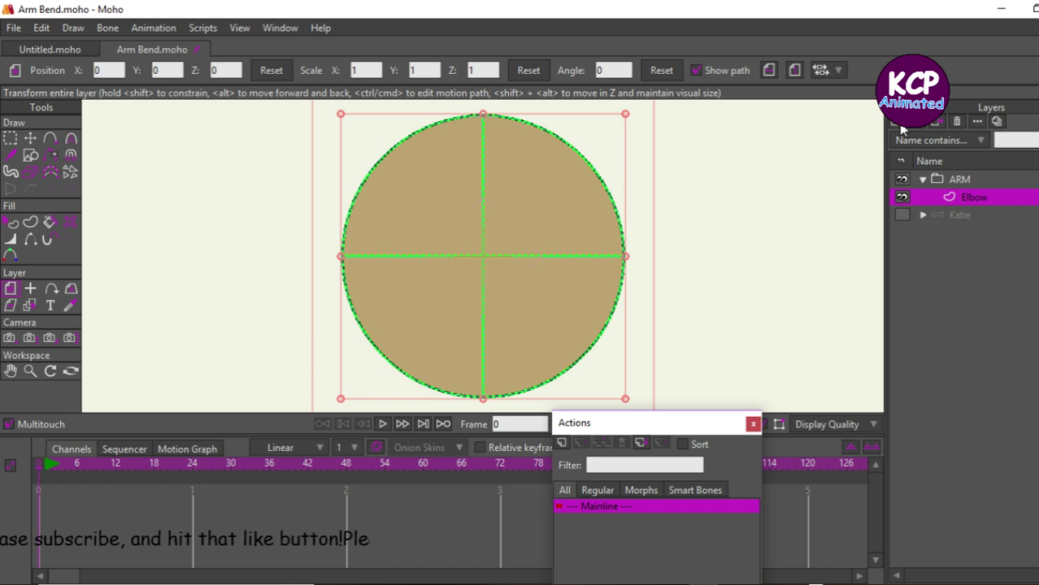
click(900, 128)
key(Escape)
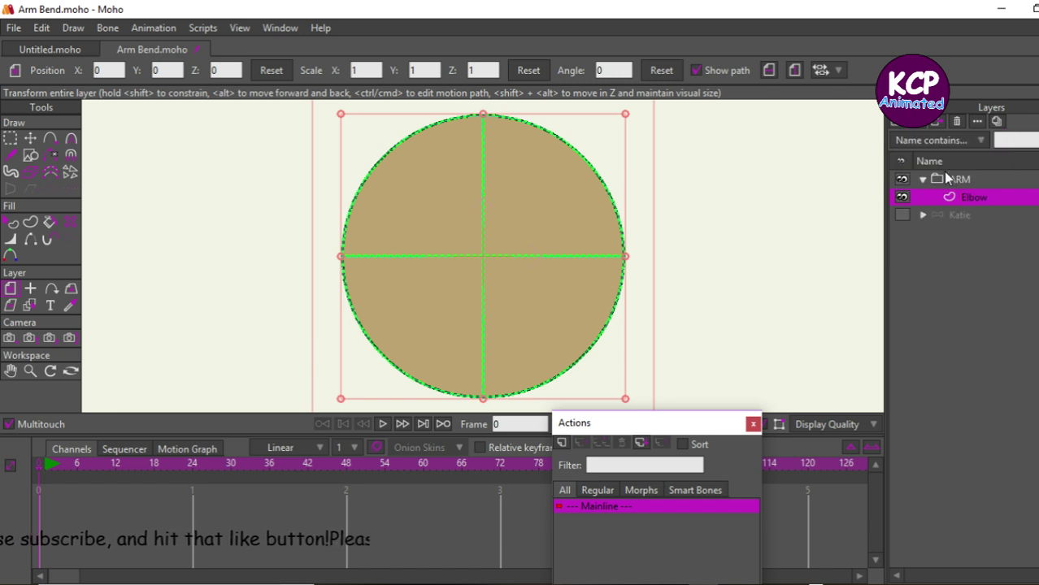
double_click(971, 196)
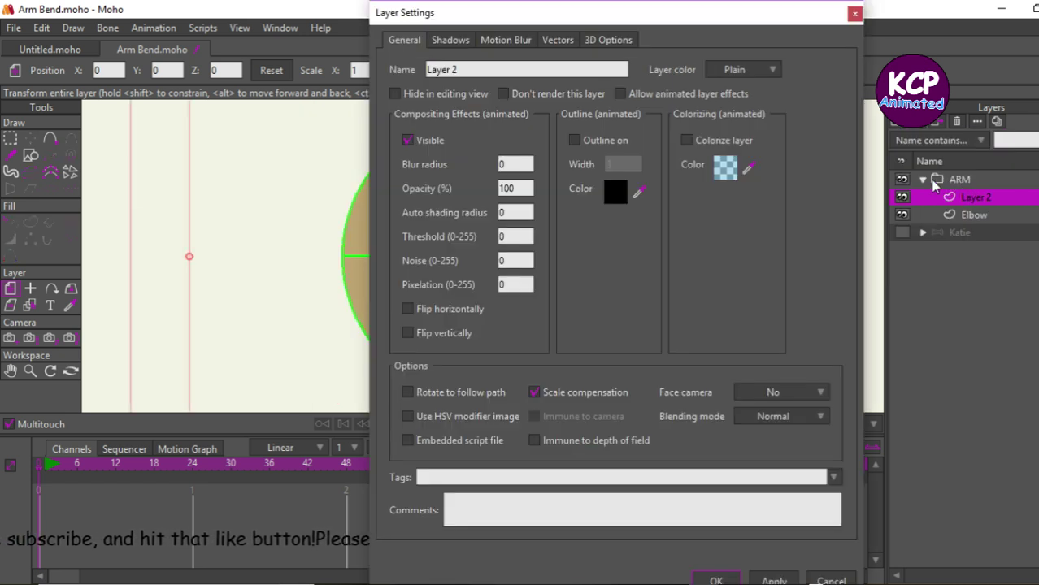
drag(467, 70, 440, 62)
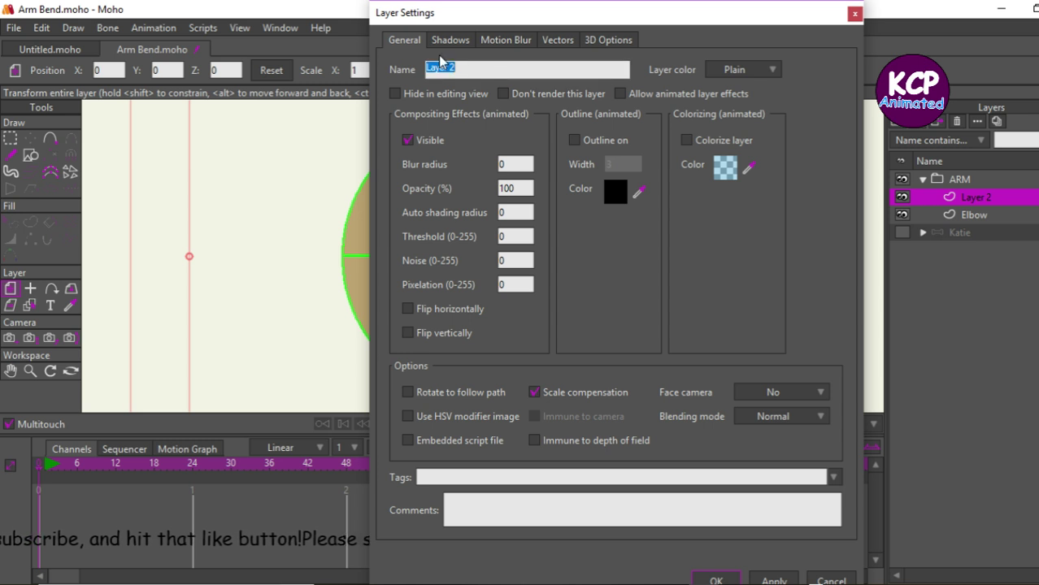
text(aRM)
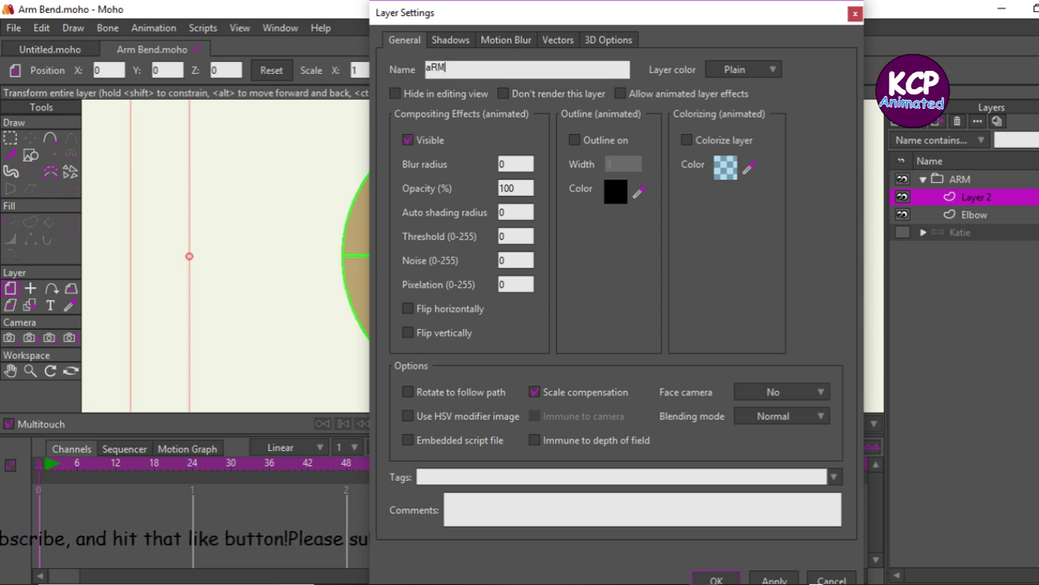
text(a)
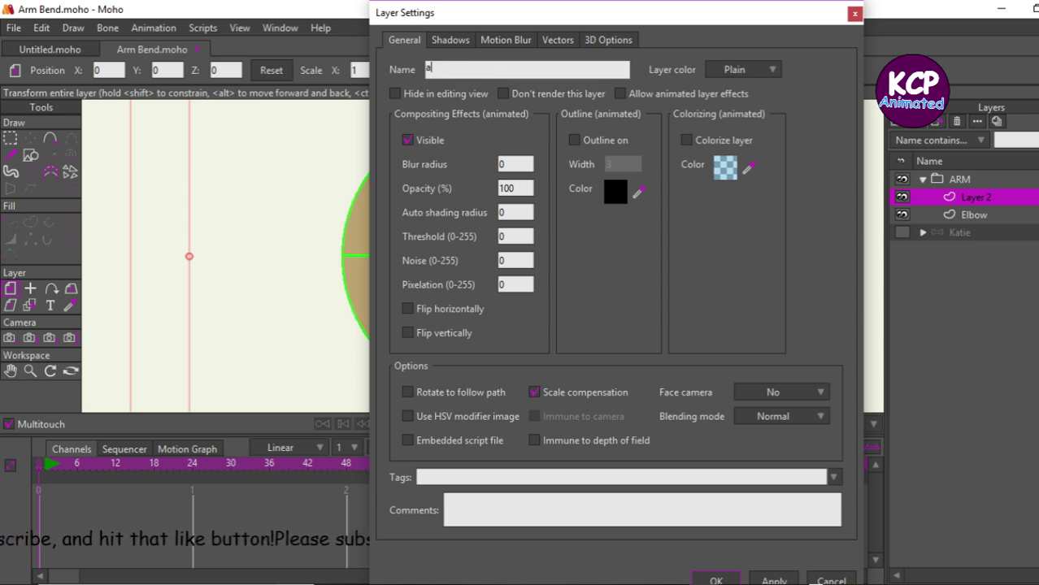
text(a)
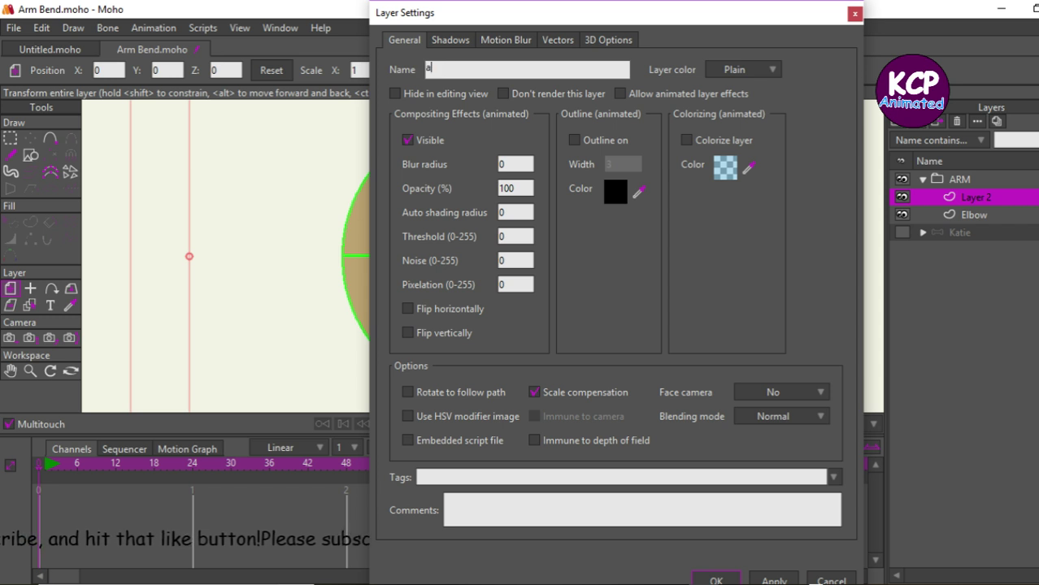
text(RM)
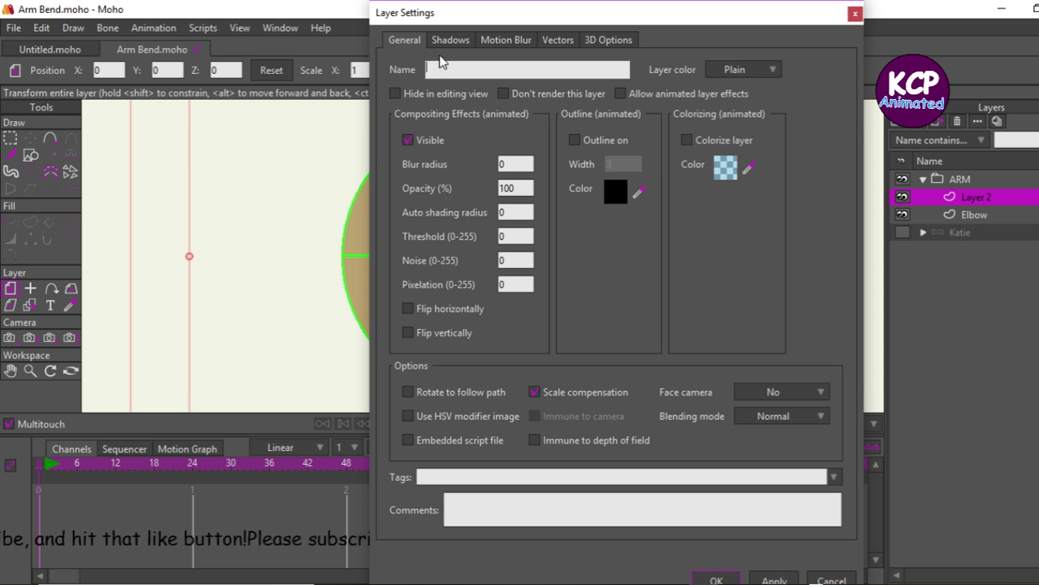
text(Arm)
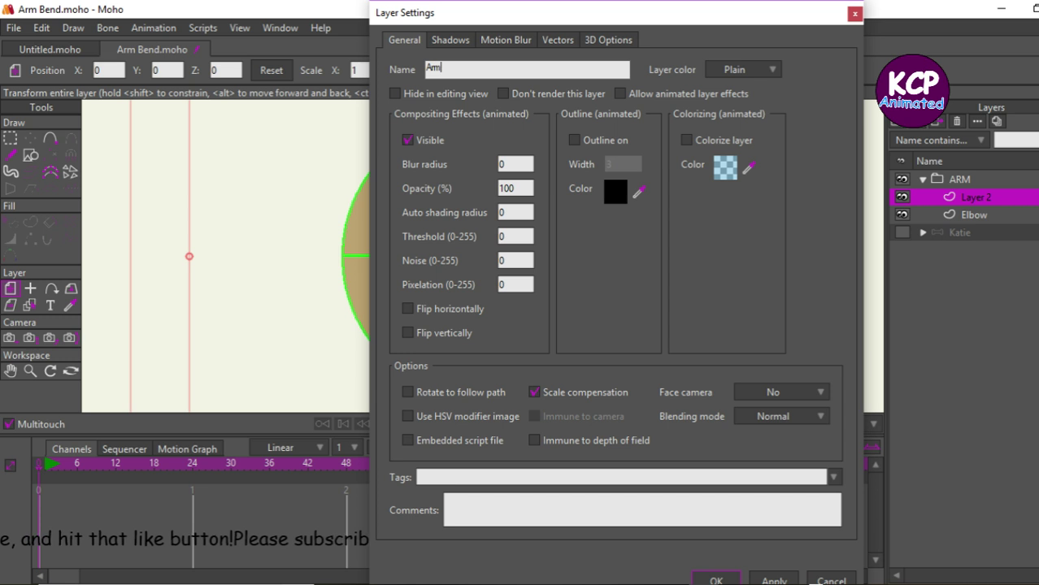
key(Return)
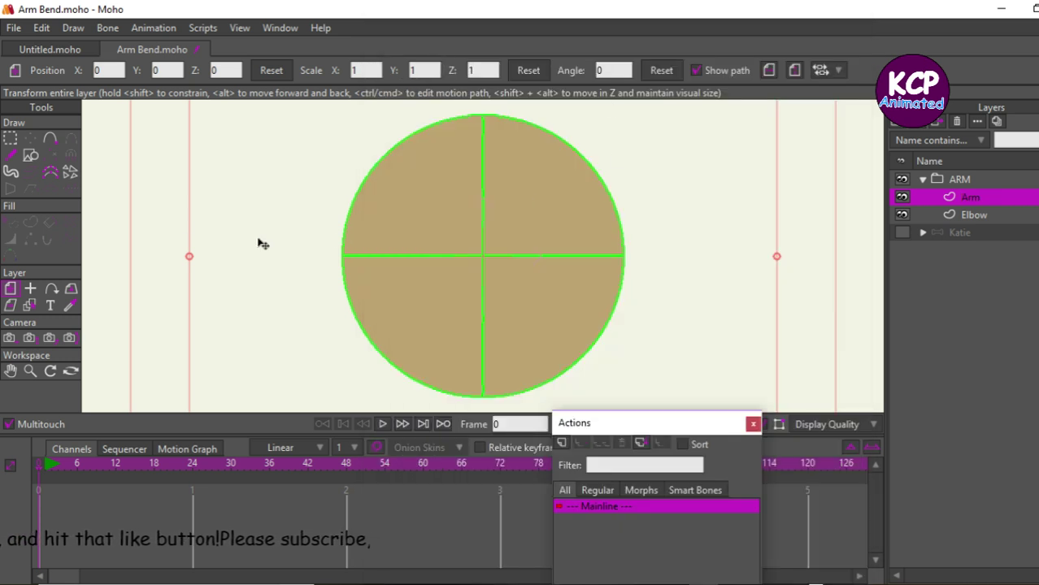
- Try to copy the circle's style for a new shape on the Arm layer with the eyedropper
click(33, 155)
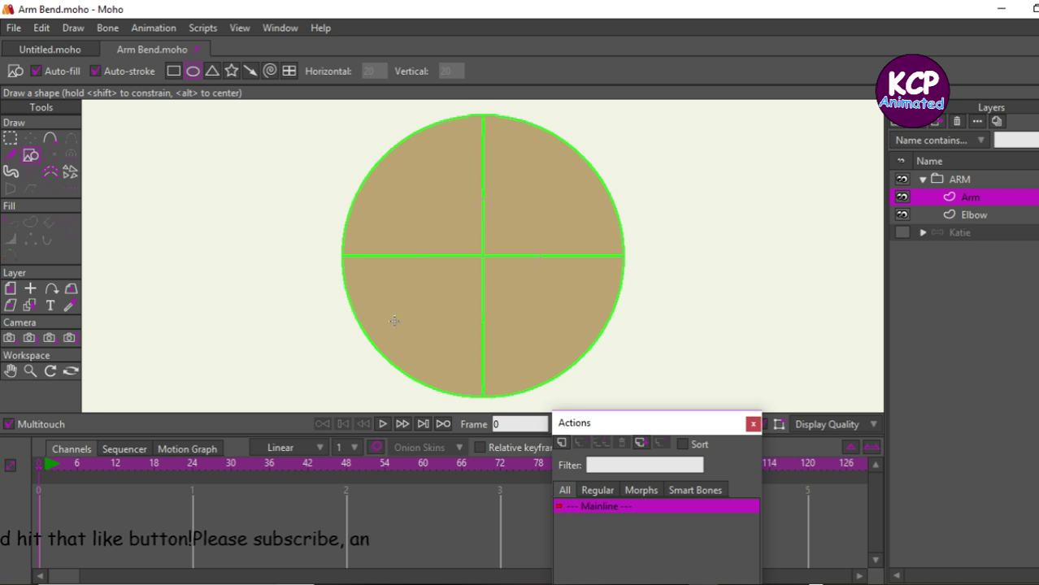
click(69, 306)
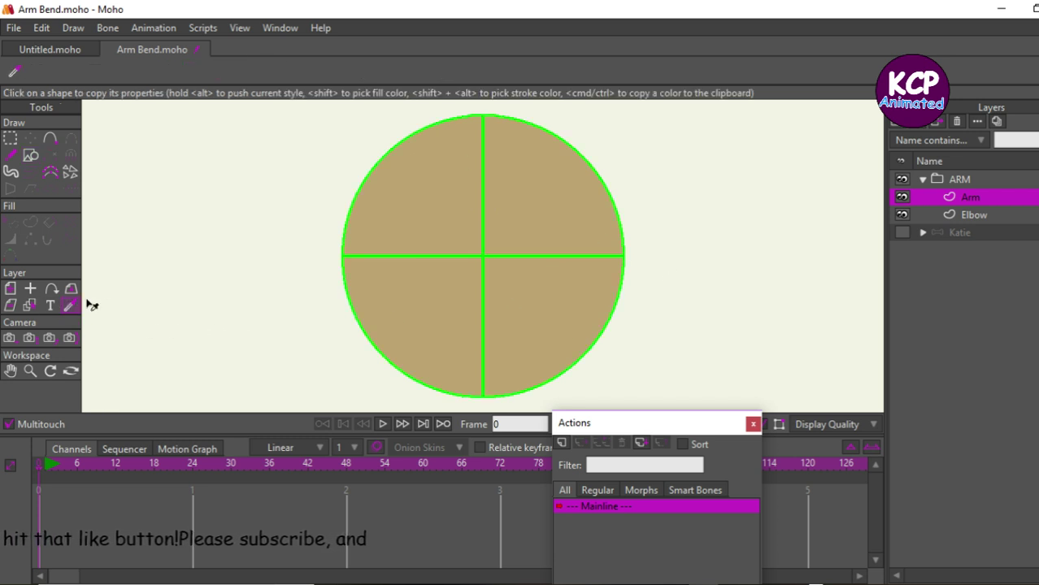
click(555, 205)
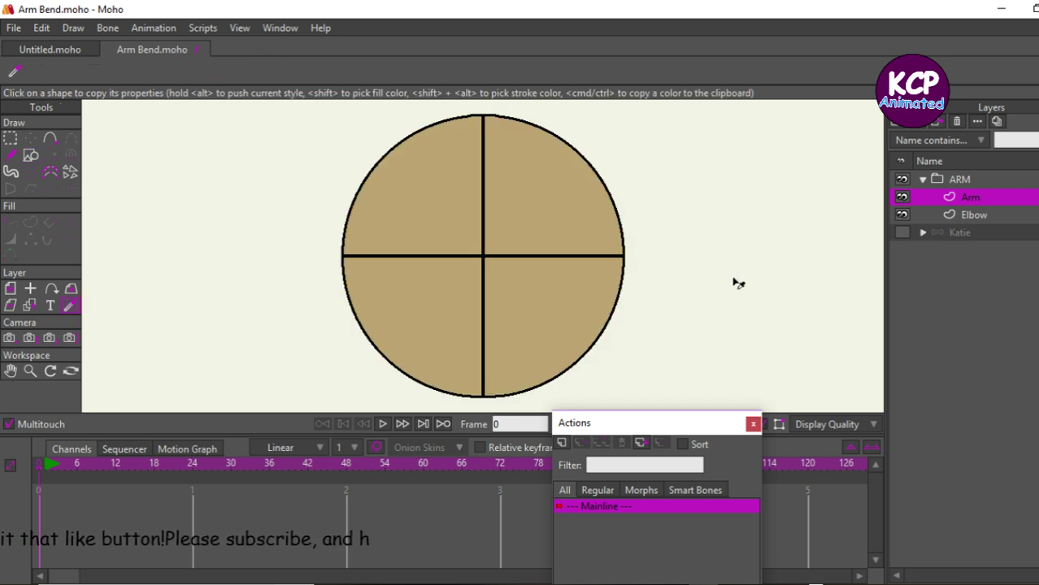
- Set the stroke color of the circle-and-cross guide shape on the Elbow layer to bright green and deselect the shape
click(959, 216)
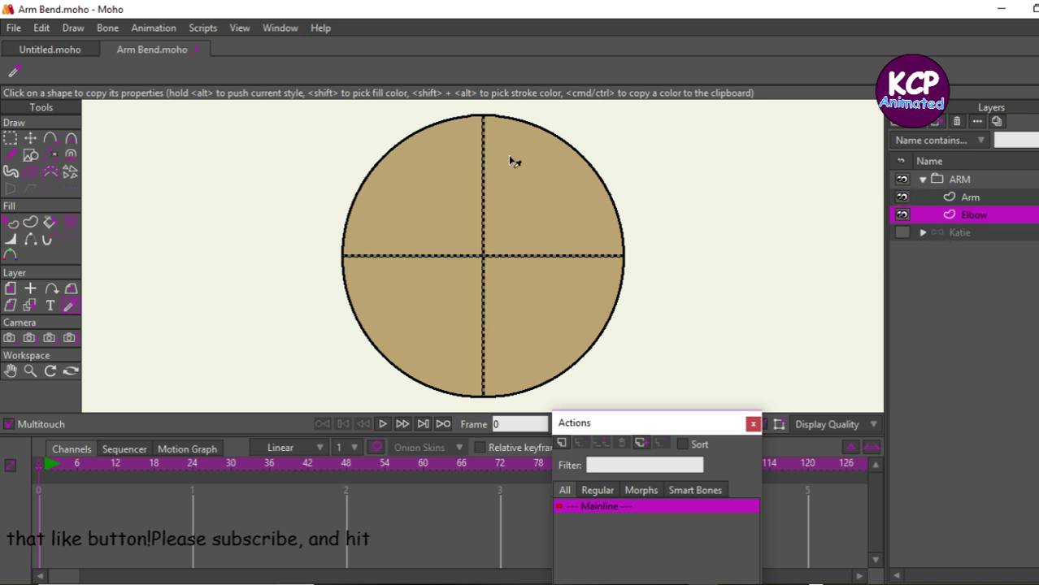
key(ctrl+t)
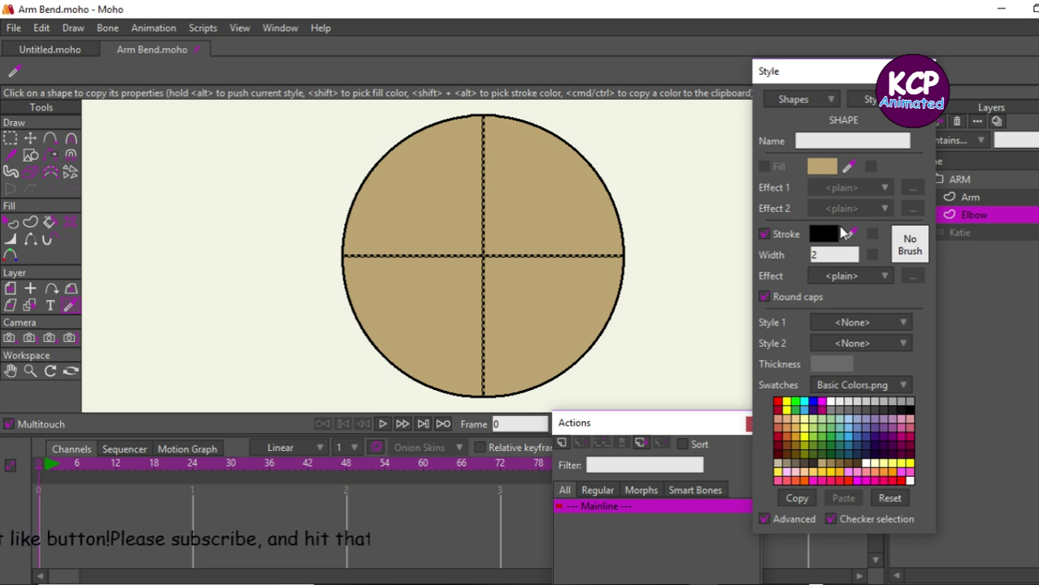
drag(848, 233, 839, 242)
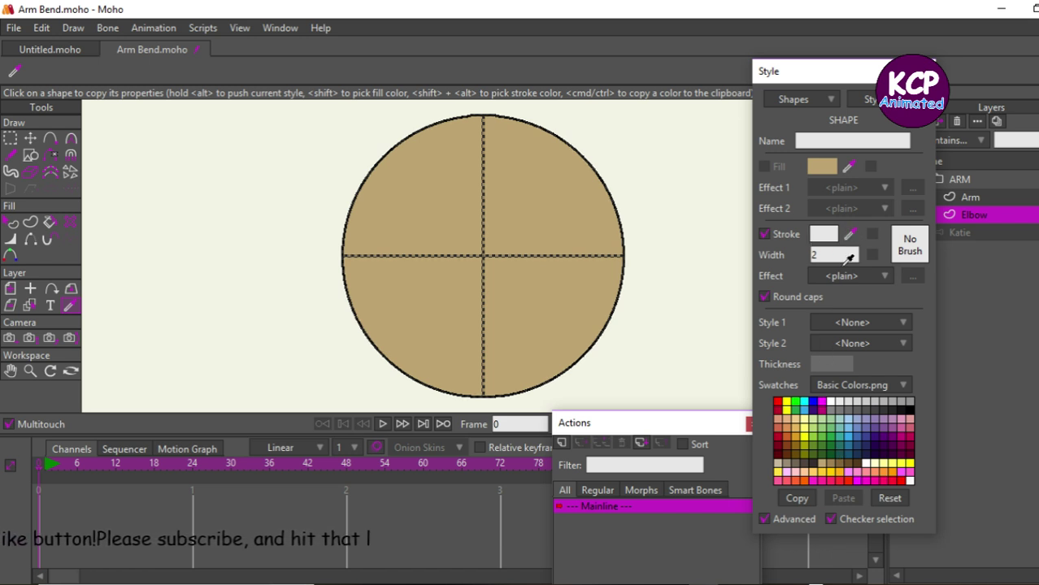
click(821, 419)
drag(821, 420, 795, 402)
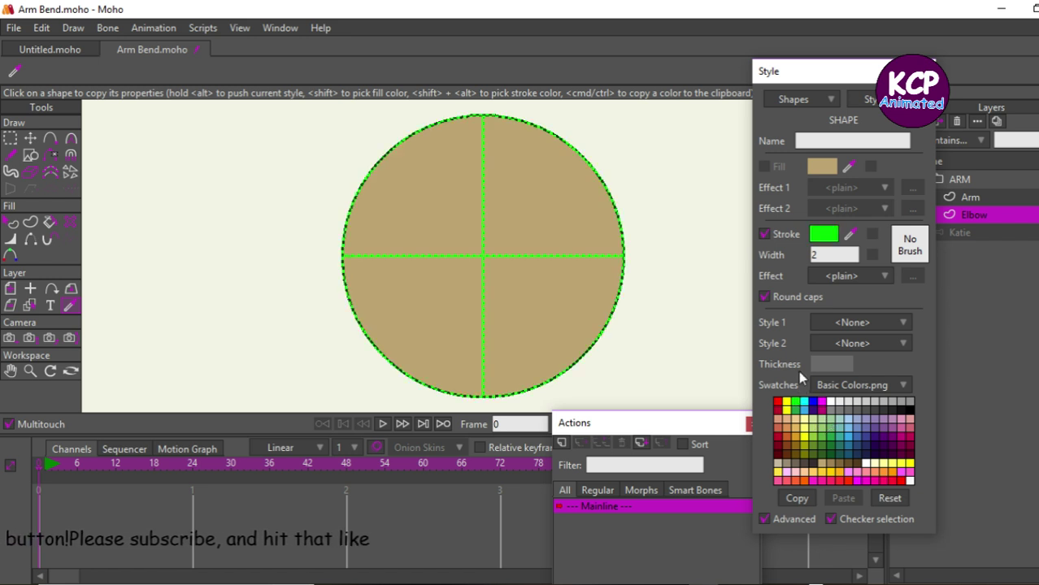
key(Return)
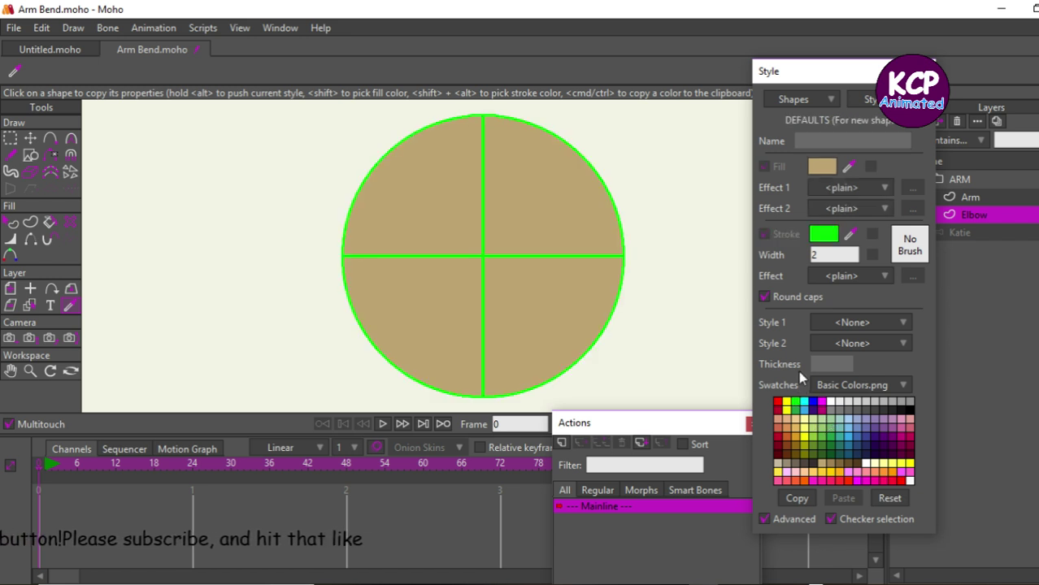
- With the Arm layer active, set the default style for new shapes to the circle's tan fill and a black stroke
click(975, 198)
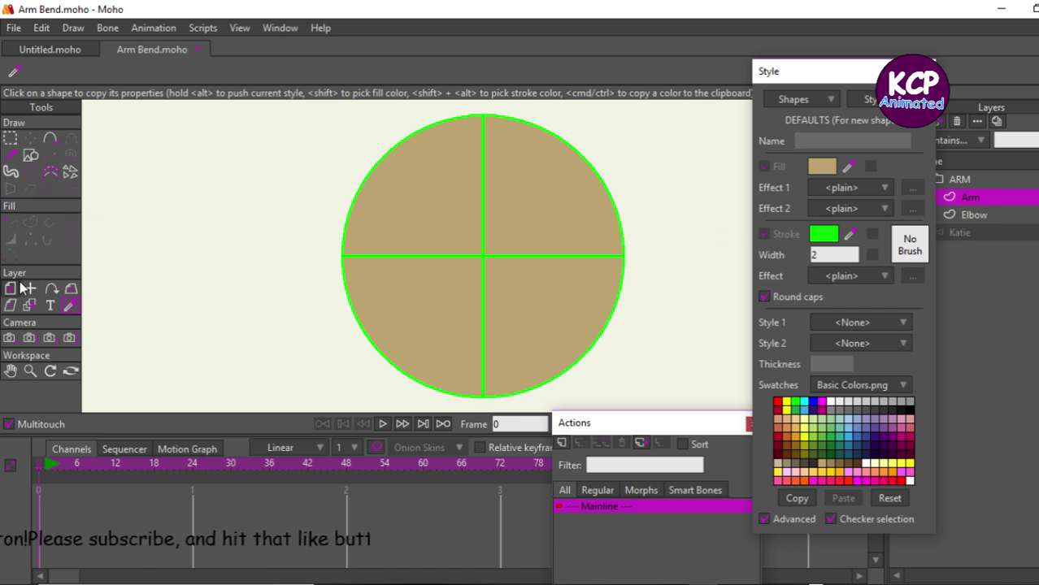
click(470, 235)
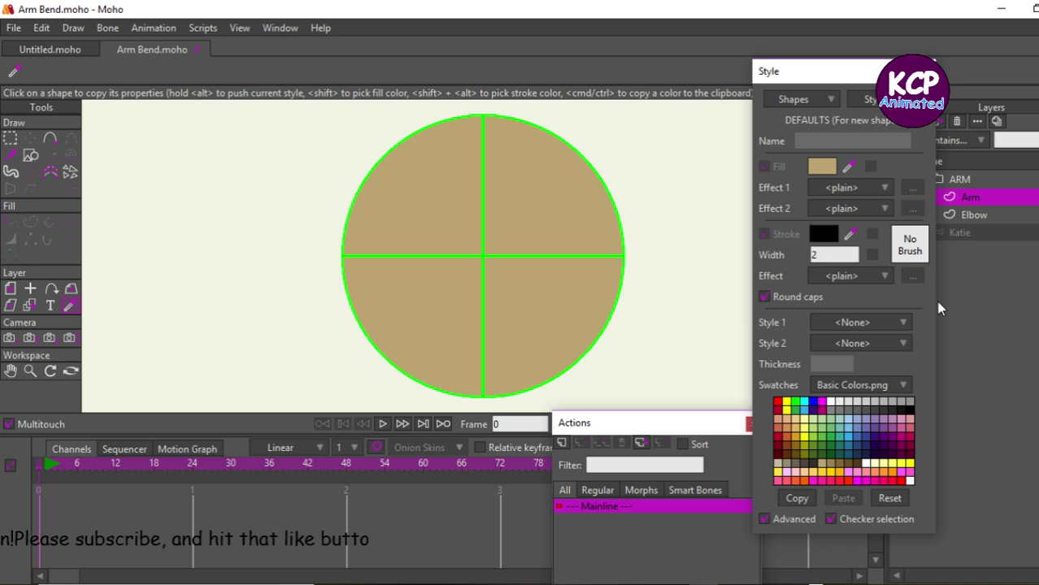
click(927, 71)
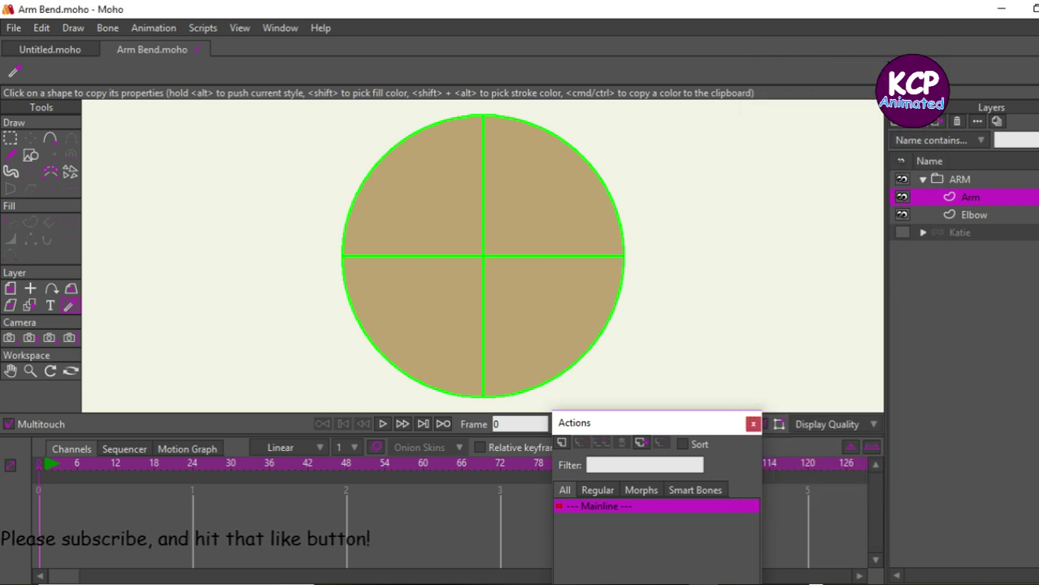
- Draw a rectangle on the Arm layer as tall as the circle, extending left from its vertical centerline, and select the ARM group
click(34, 158)
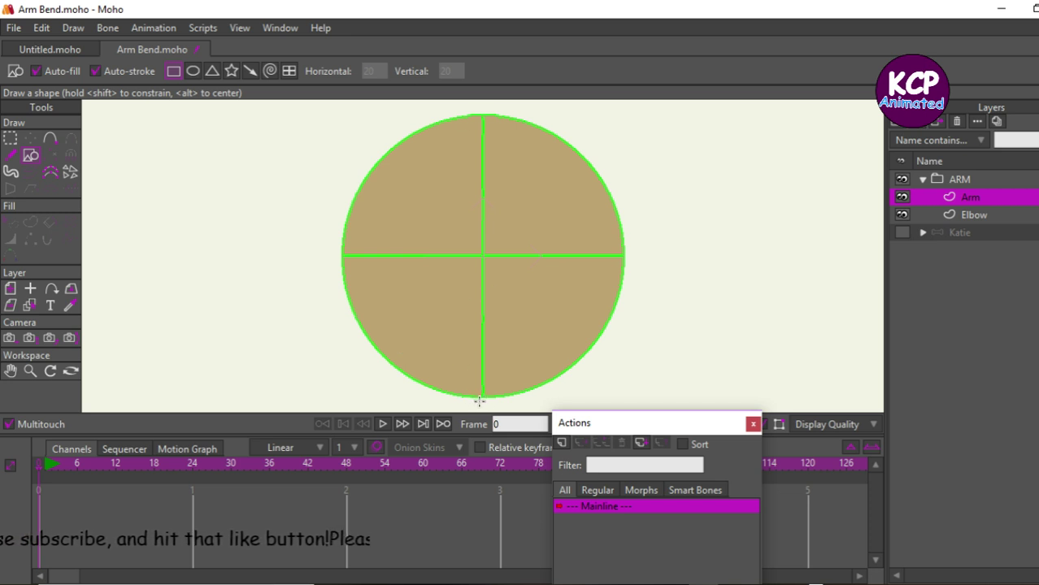
mouse_move(484, 397)
mouse_down()
mouse_move(450, 116)
mouse_move(91, 116)
mouse_move(78, 129)
mouse_move(76, 119)
mouse_move(3, 118)
mouse_up()
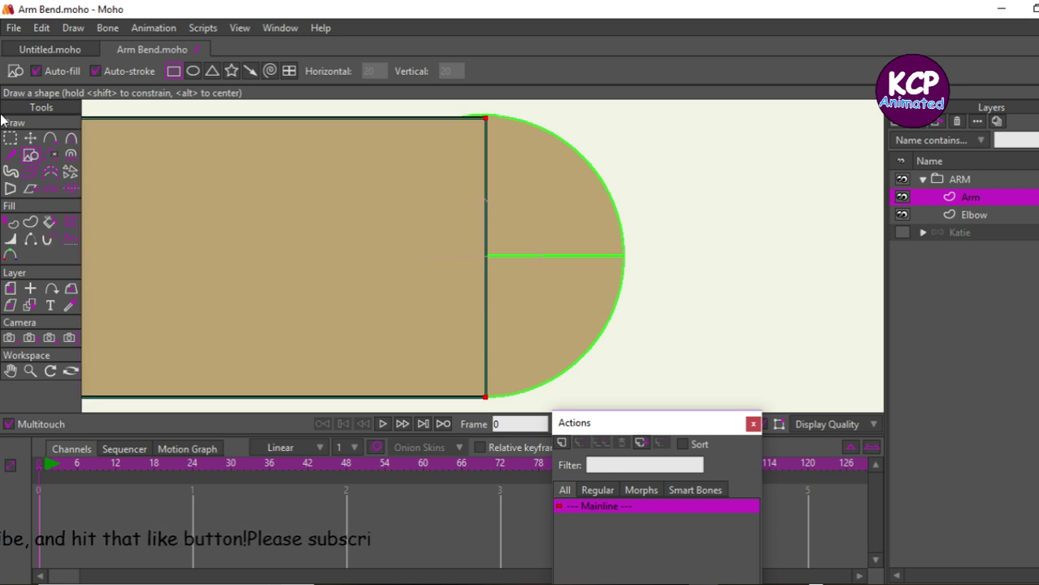
key(Escape)
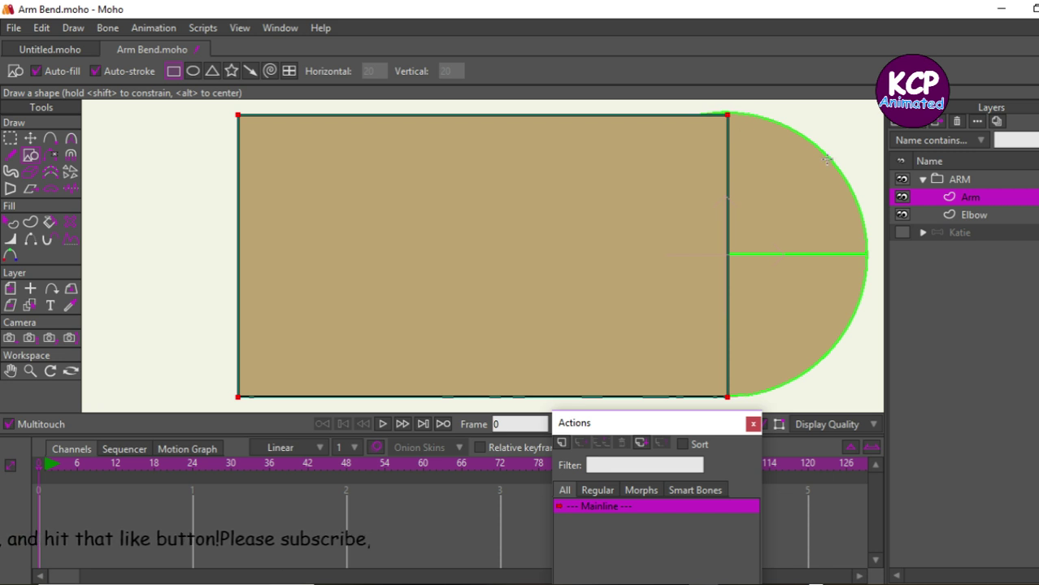
click(985, 180)
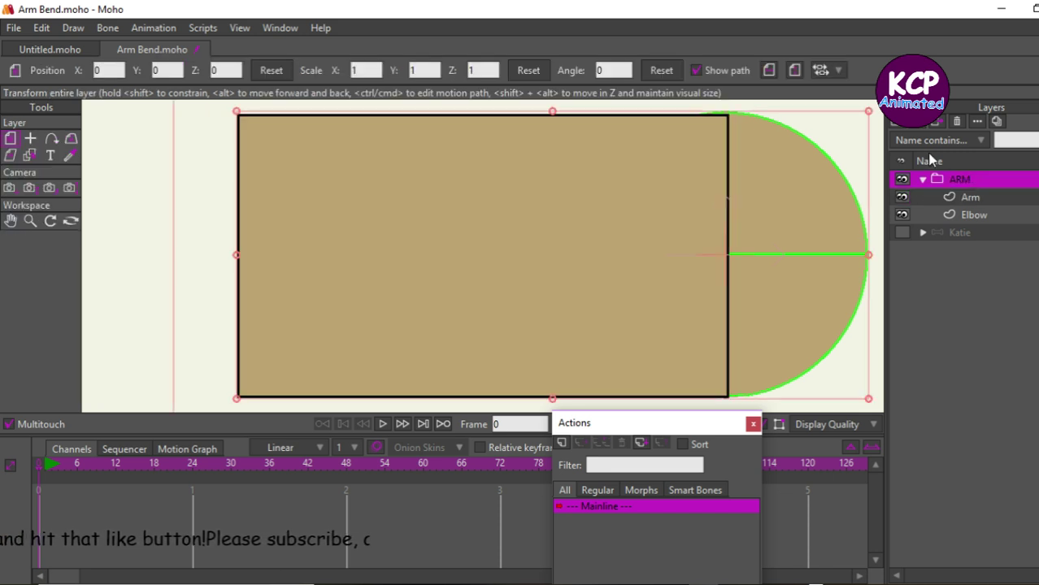
- Stretch the Arm layer horizontally away from the circle to an X scale of about 1.31
key(Escape)
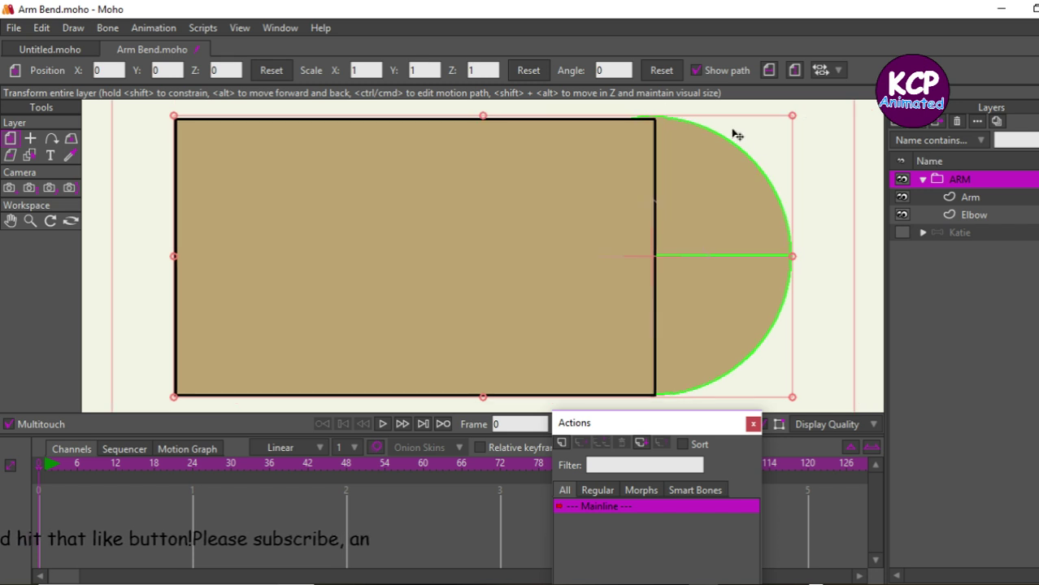
click(983, 196)
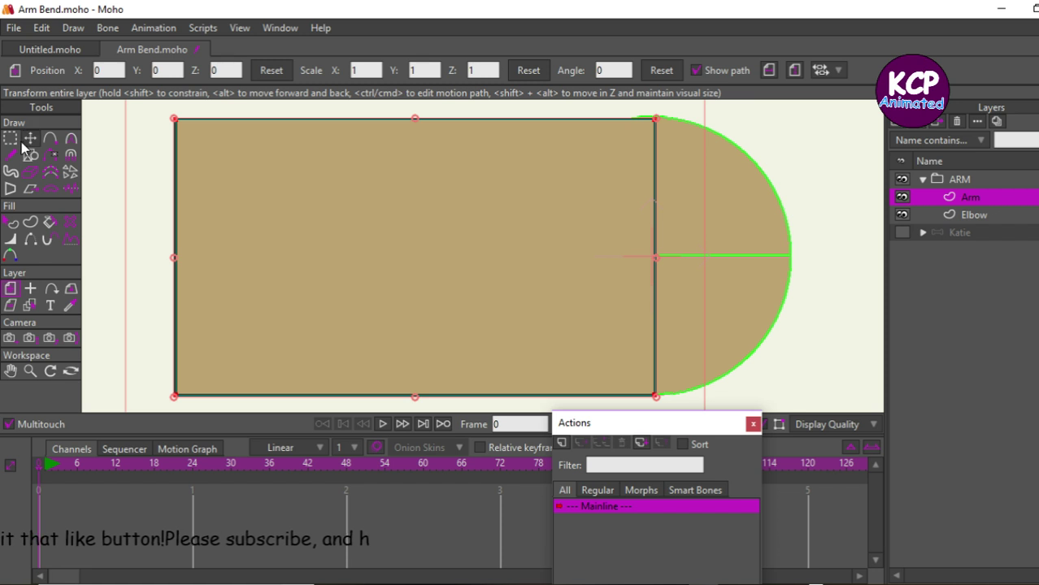
drag(173, 259, 24, 258)
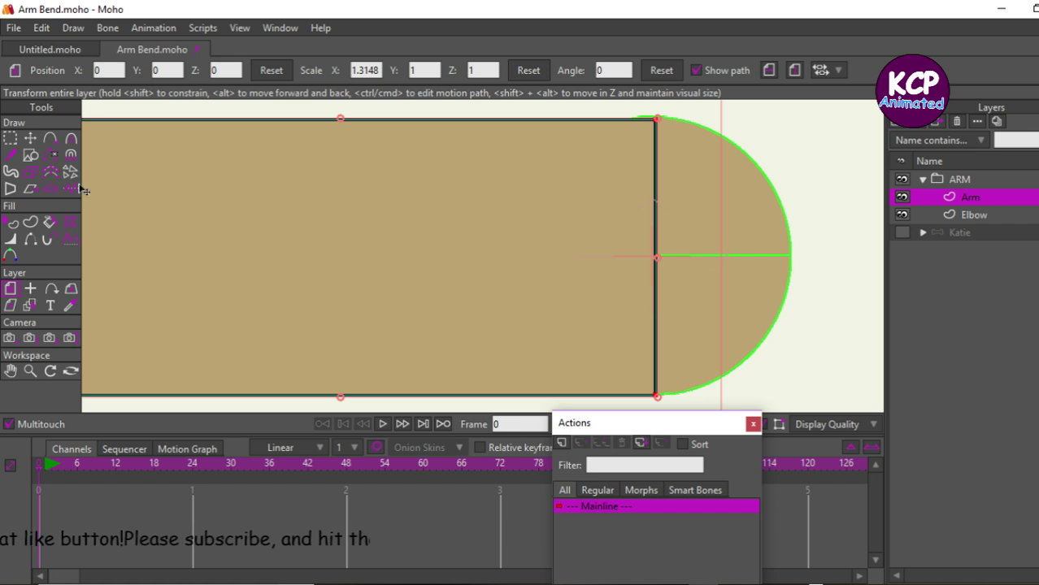
- Move the upper-right corner point of the Arm rectangle onto the circle's top point, at about X 0, Y 0.24
click(30, 371)
mouse_move(412, 335)
mouse_down()
mouse_move(622, 296)
mouse_move(689, 300)
mouse_move(362, 308)
mouse_move(373, 408)
mouse_move(337, 459)
mouse_up()
click(10, 371)
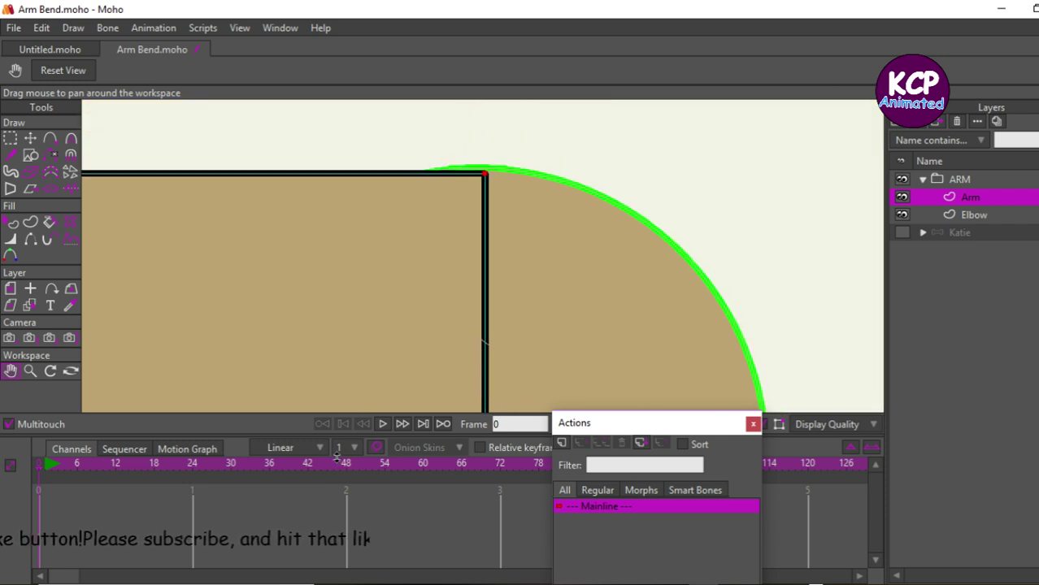
click(29, 139)
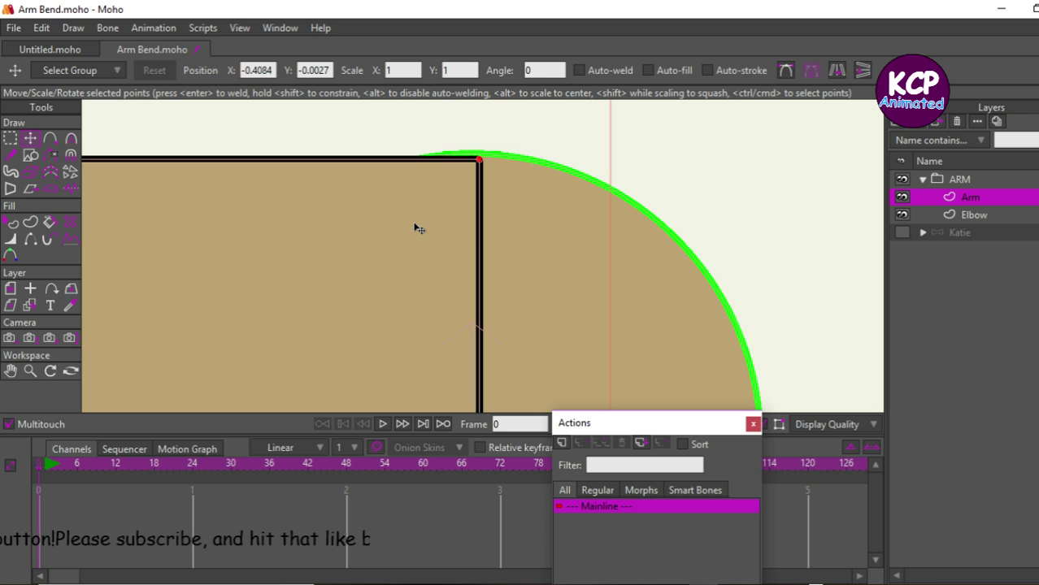
click(414, 228)
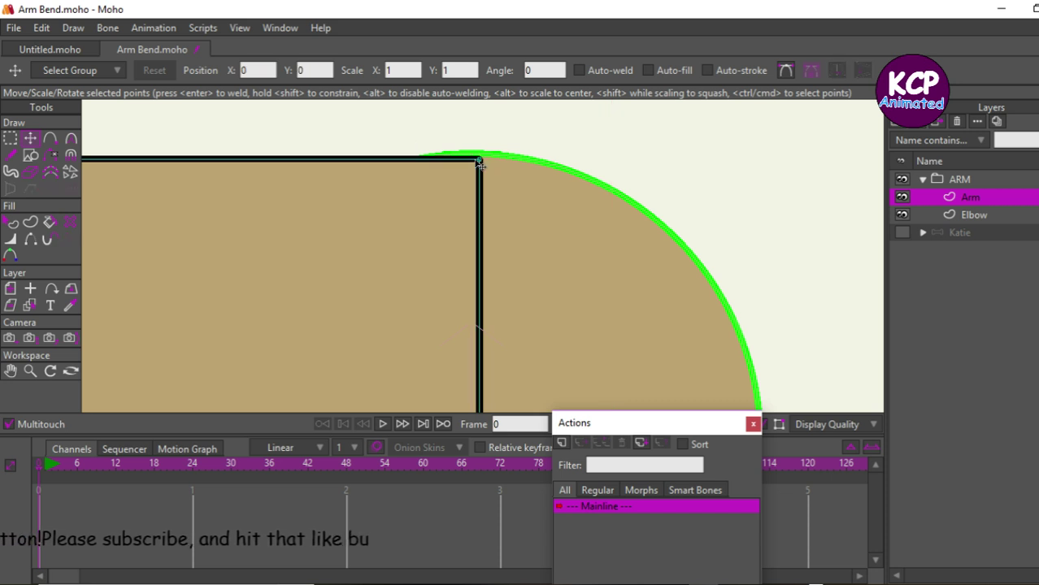
mouse_move(480, 162)
mouse_down()
mouse_move(452, 162)
mouse_move(478, 161)
mouse_up()
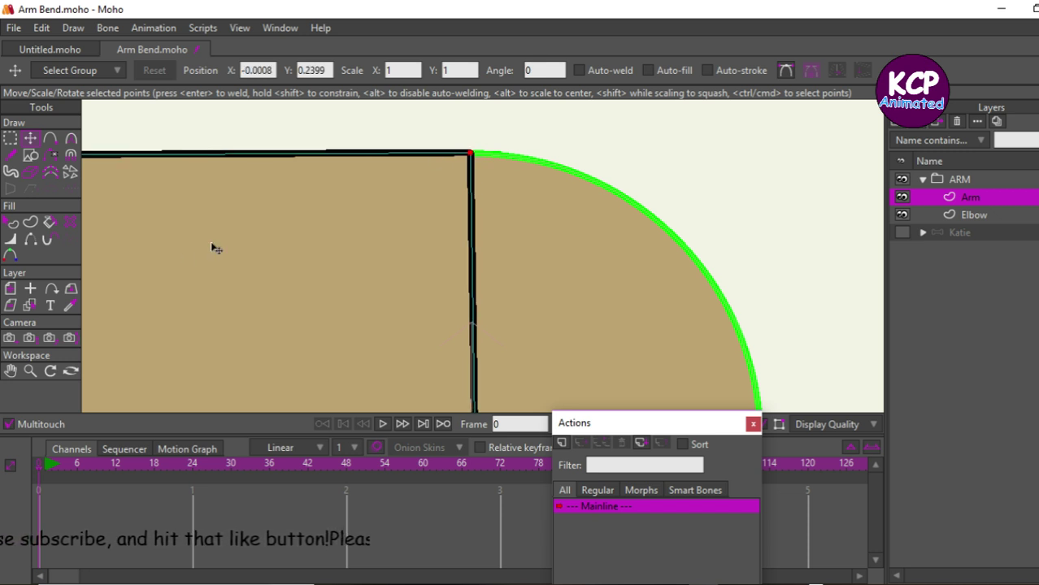
- Move the lower-right corner point of the Arm rectangle onto the circle's bottom point, at about X 0, Y -0.239
click(11, 372)
mouse_move(294, 344)
mouse_down()
mouse_move(348, 235)
mouse_move(359, 93)
mouse_move(398, 166)
mouse_up()
drag(435, 317, 376, 308)
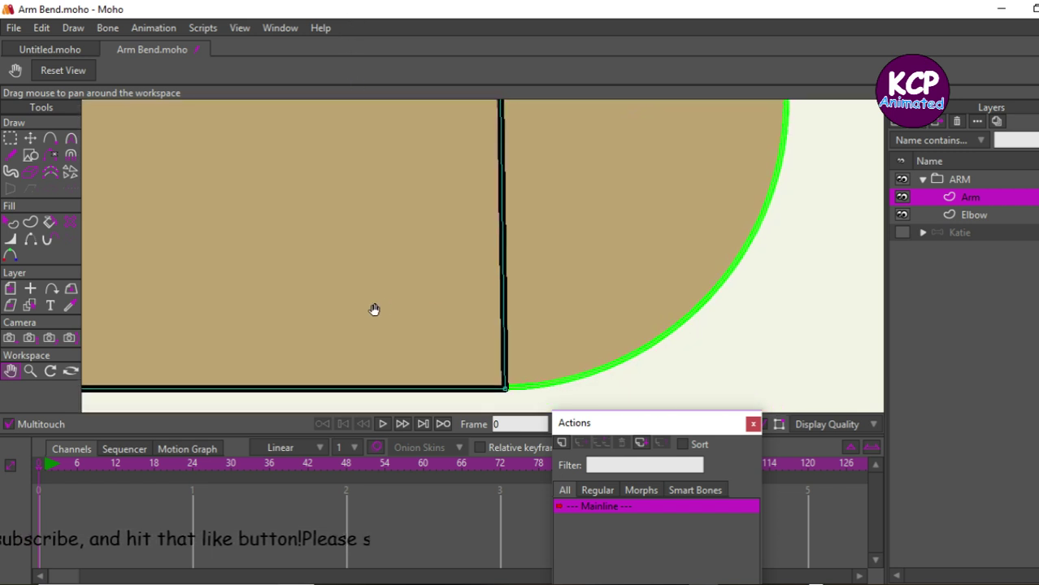
click(29, 139)
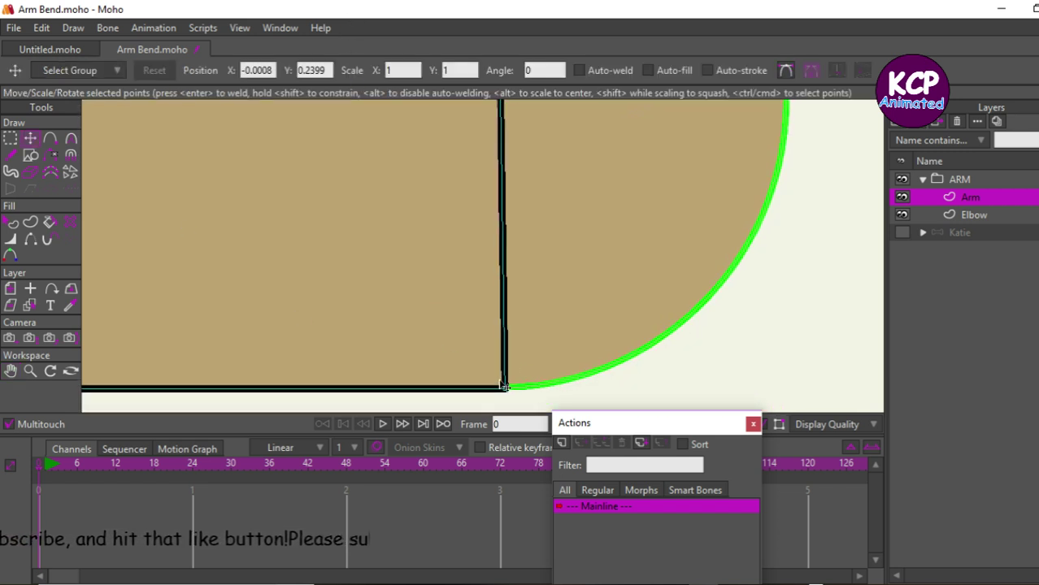
drag(505, 390, 504, 393)
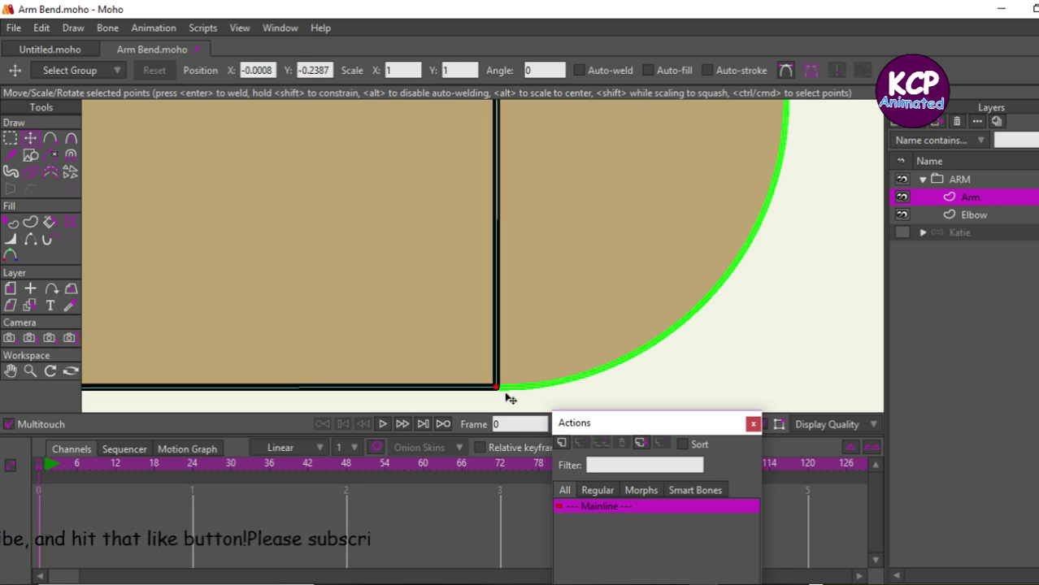
- Place the Elbow layer above Arm to check the alignment, and return Arm to the top of the group
click(990, 216)
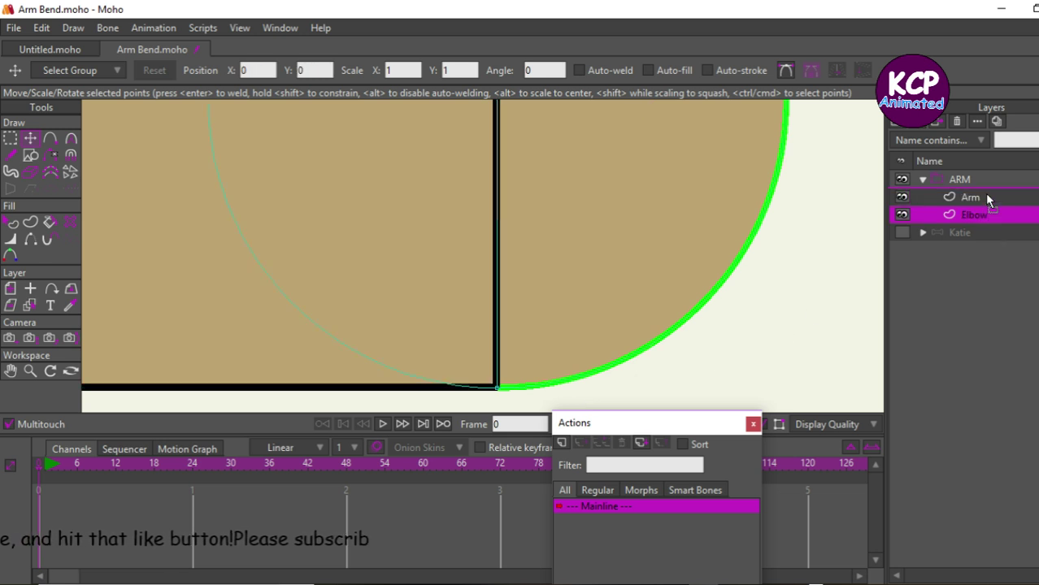
drag(986, 196, 973, 219)
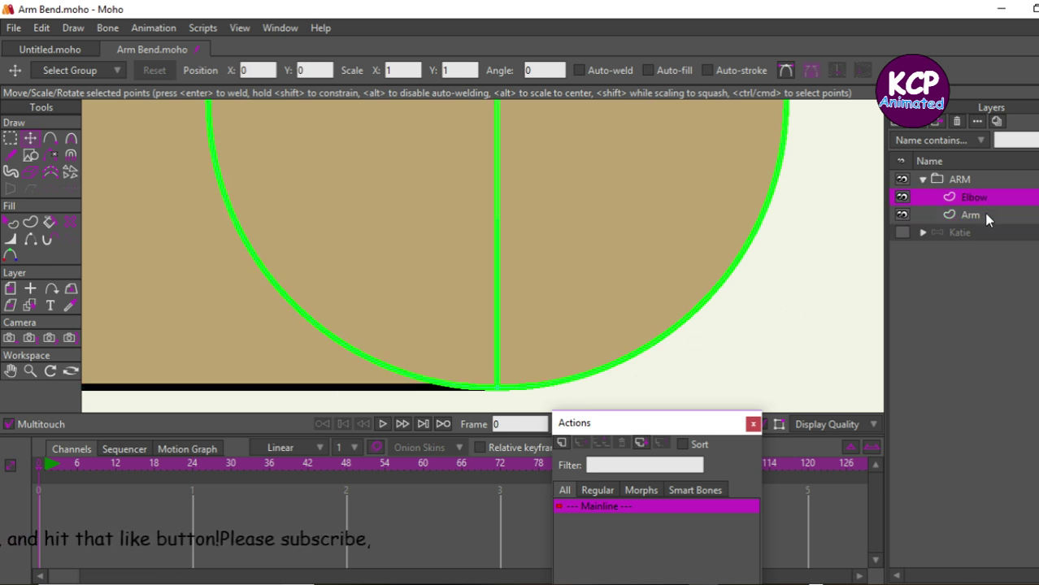
click(987, 217)
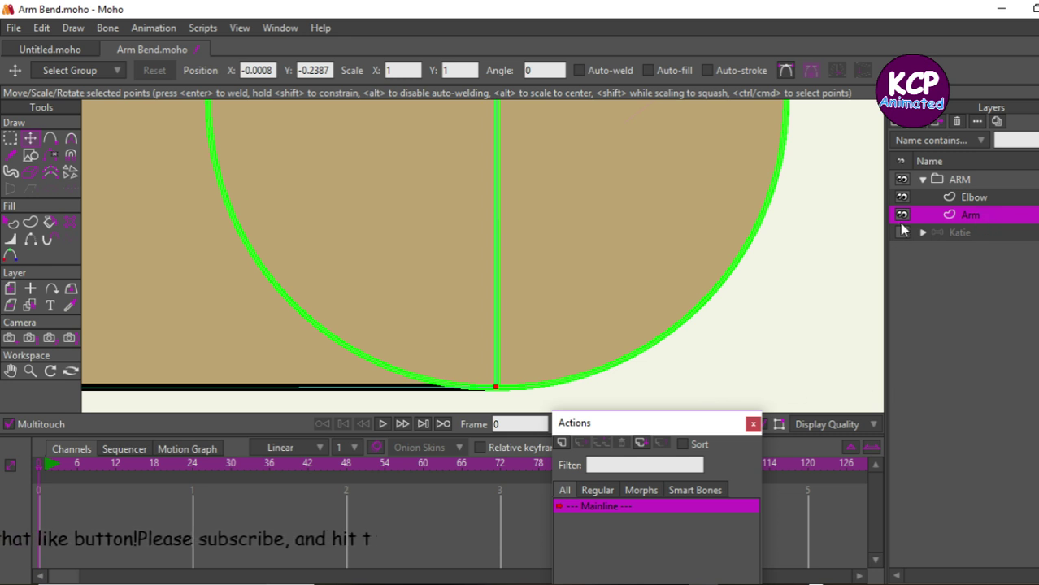
key(ctrl+r)
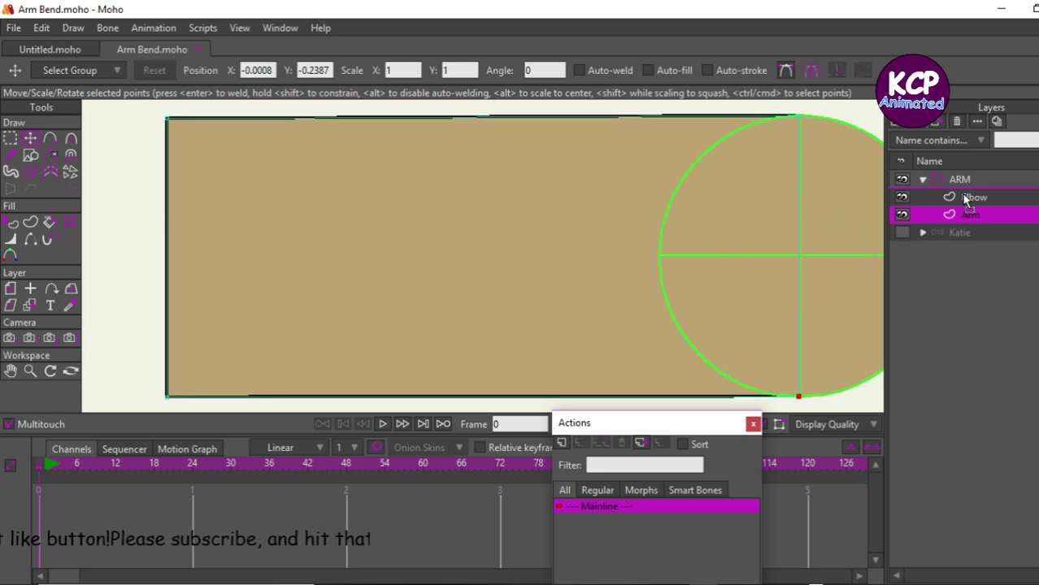
drag(963, 196, 952, 218)
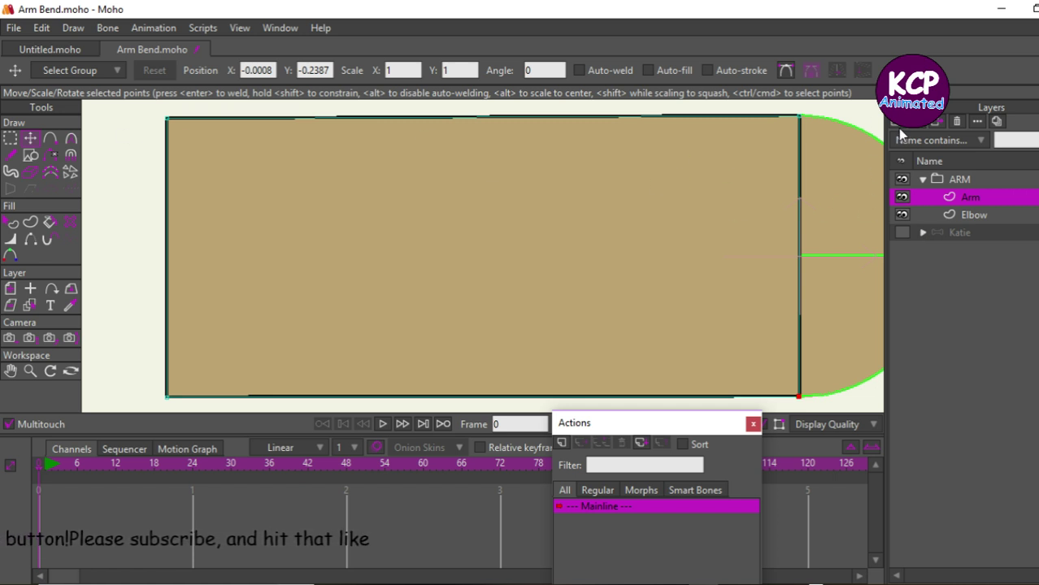
- Duplicate the Arm layer as Arm 2 and shift all its points right until its left edge meets the circle's vertical centerline
click(934, 122)
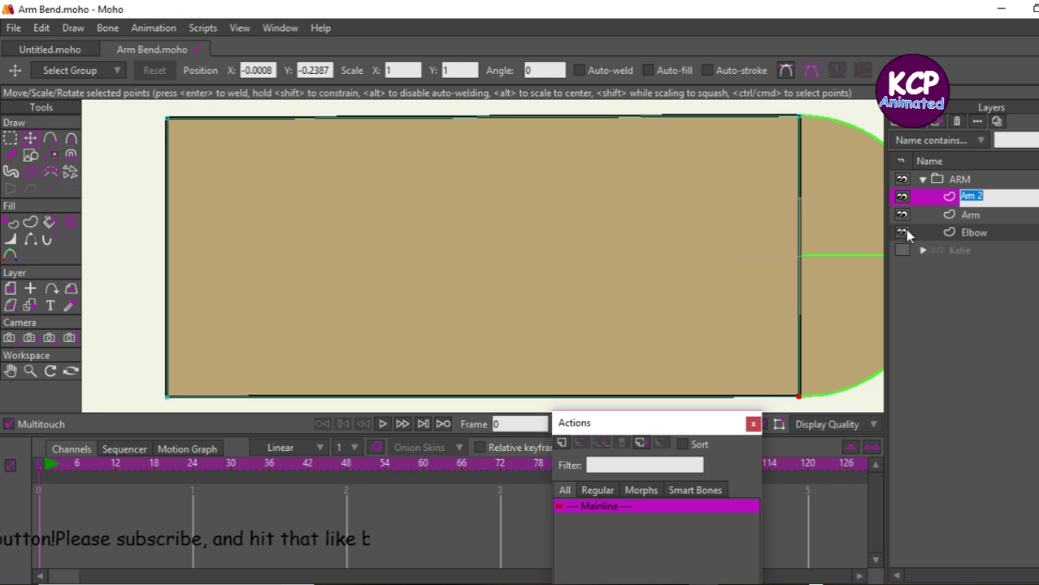
key(Return)
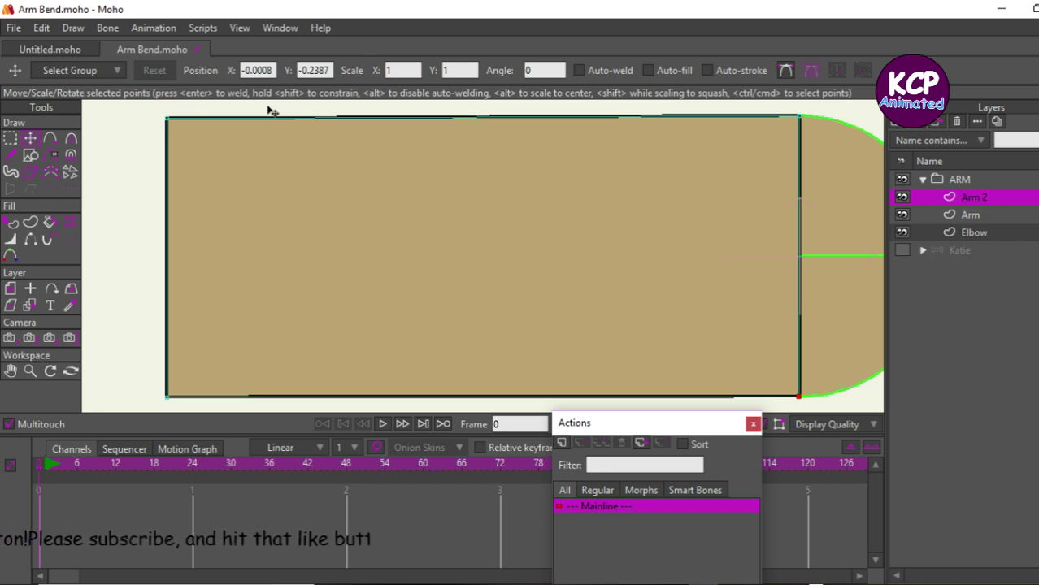
key(ctrl+a)
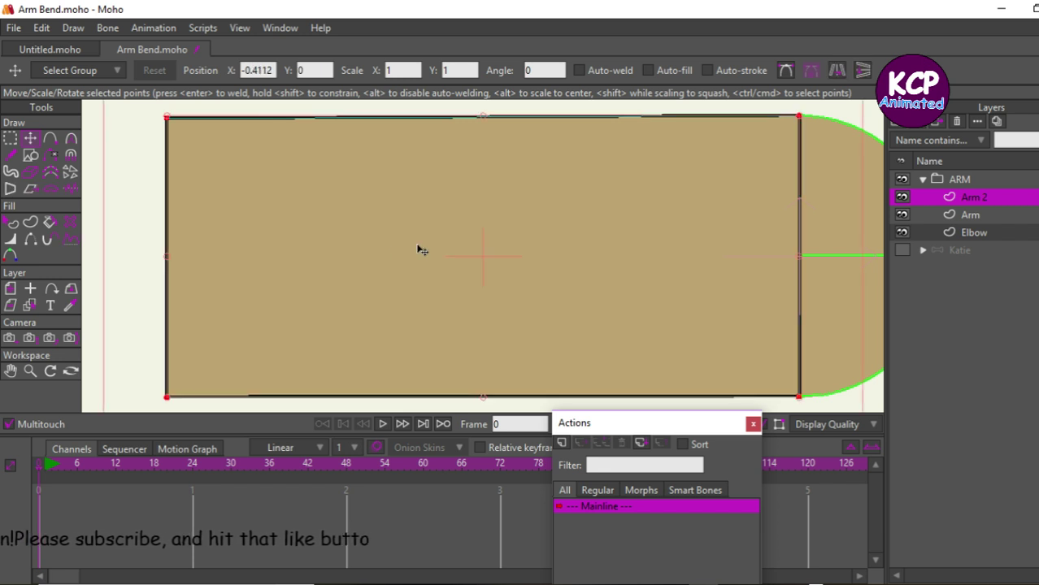
drag(300, 276, 929, 318)
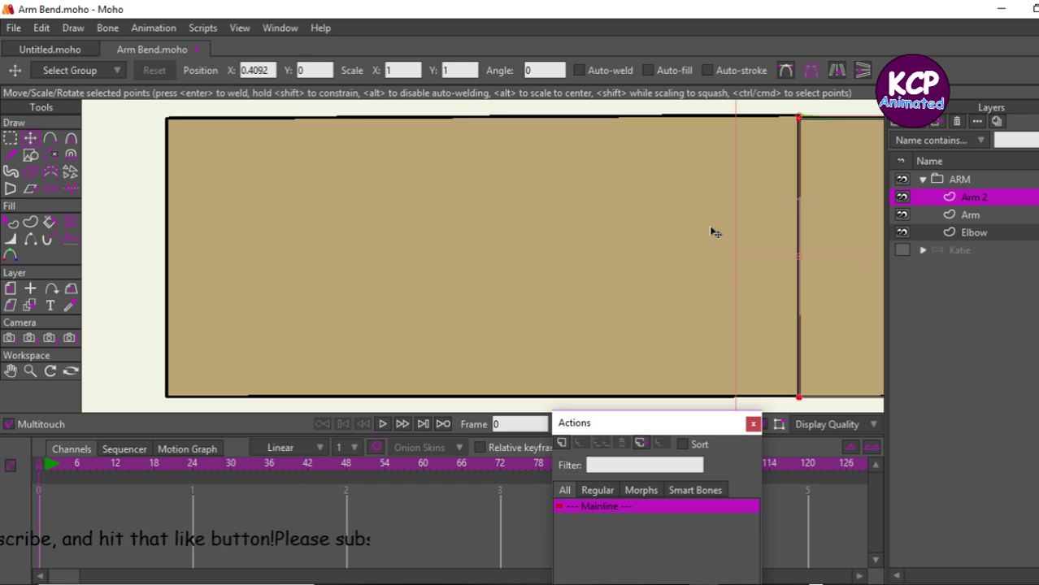
key(ctrl+a)
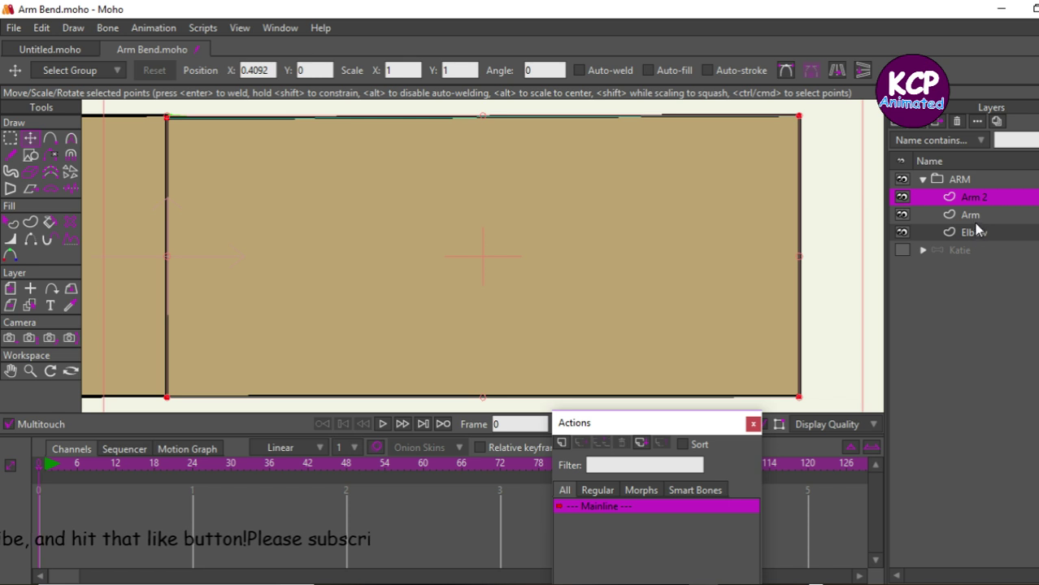
- Bring the Elbow layer to the top of the group and align Arm 2's upper-left corner point with the circle's top at X 0, Y 0.2390
drag(975, 235, 976, 192)
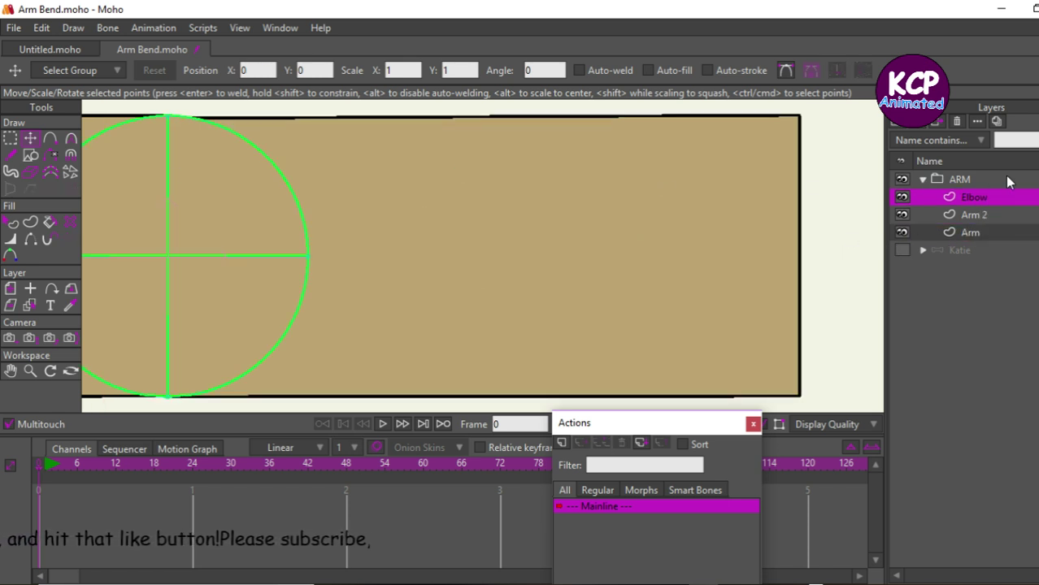
click(935, 213)
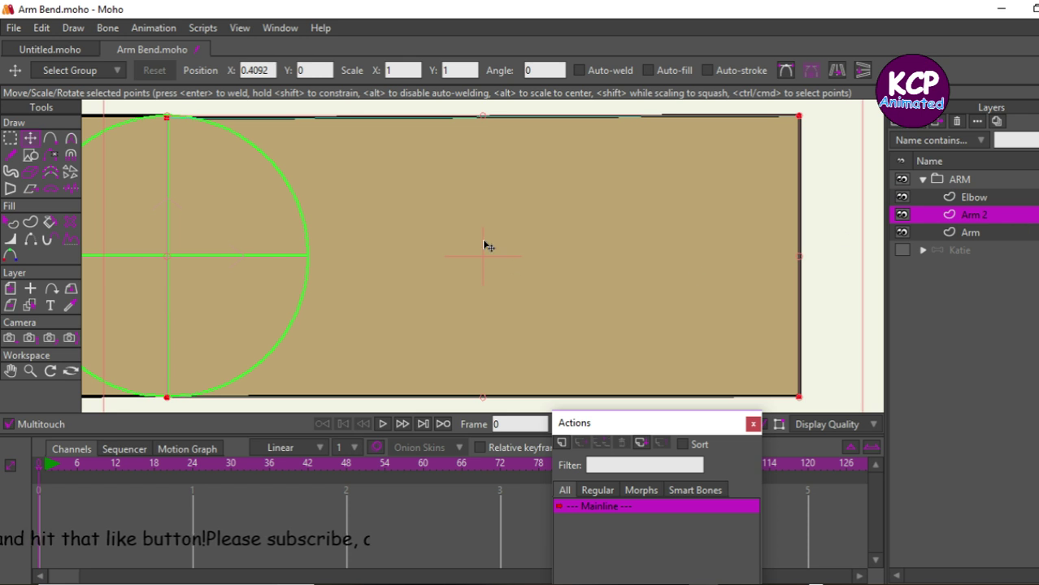
click(31, 371)
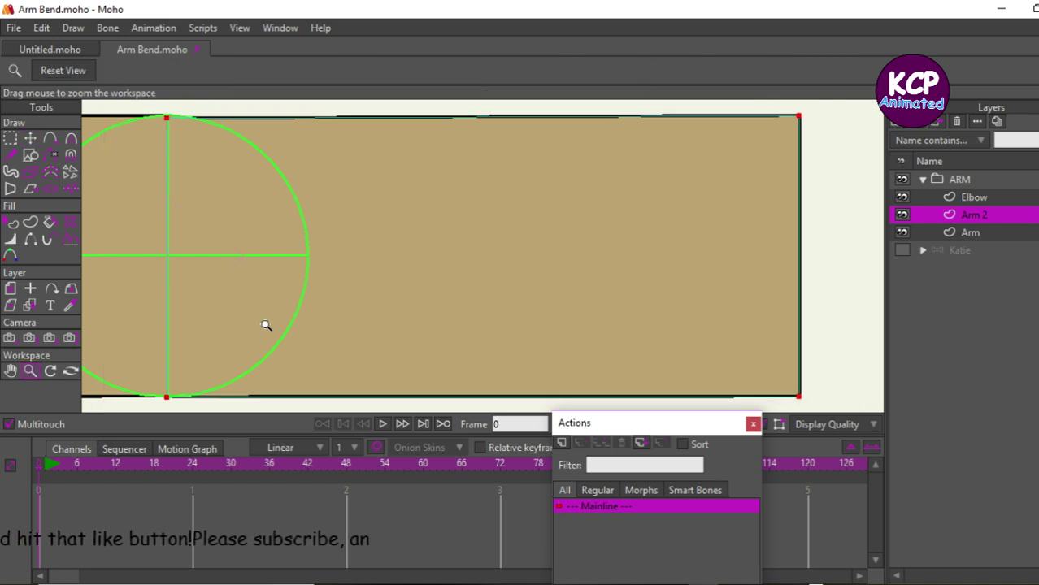
drag(266, 325, 452, 301)
click(10, 371)
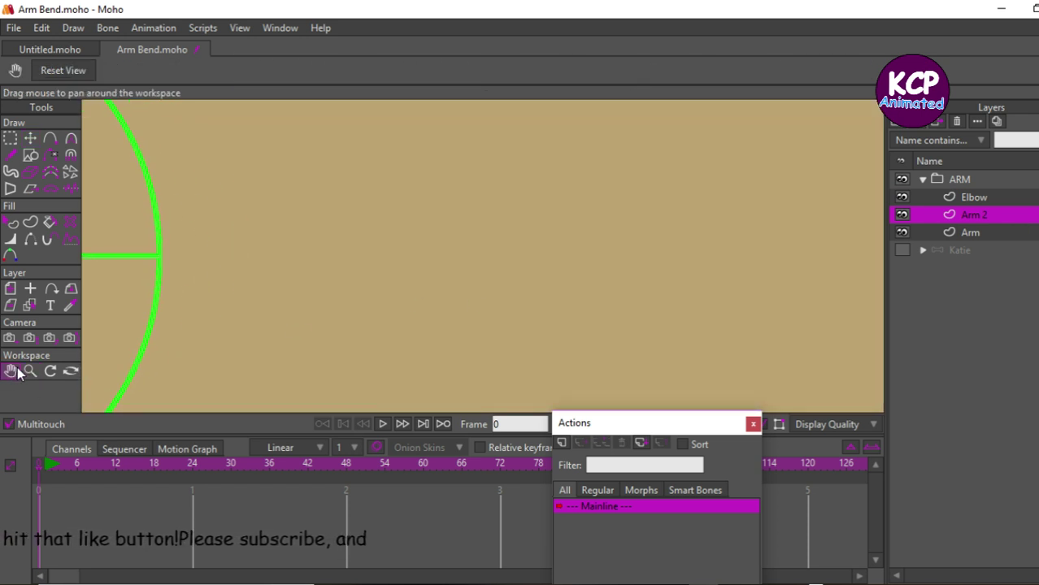
drag(139, 371, 594, 379)
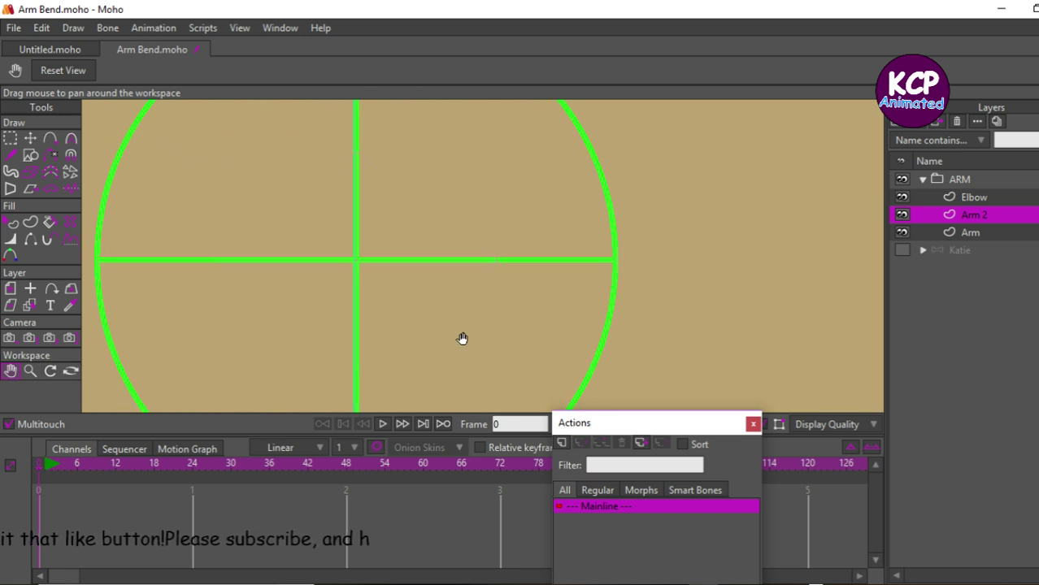
drag(462, 338, 467, 430)
drag(425, 337, 431, 342)
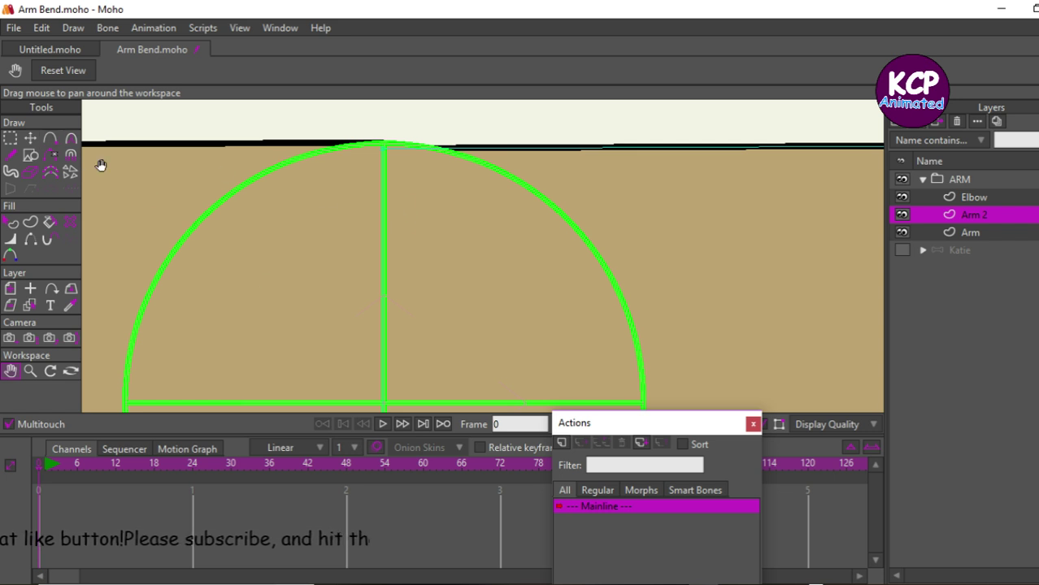
click(29, 139)
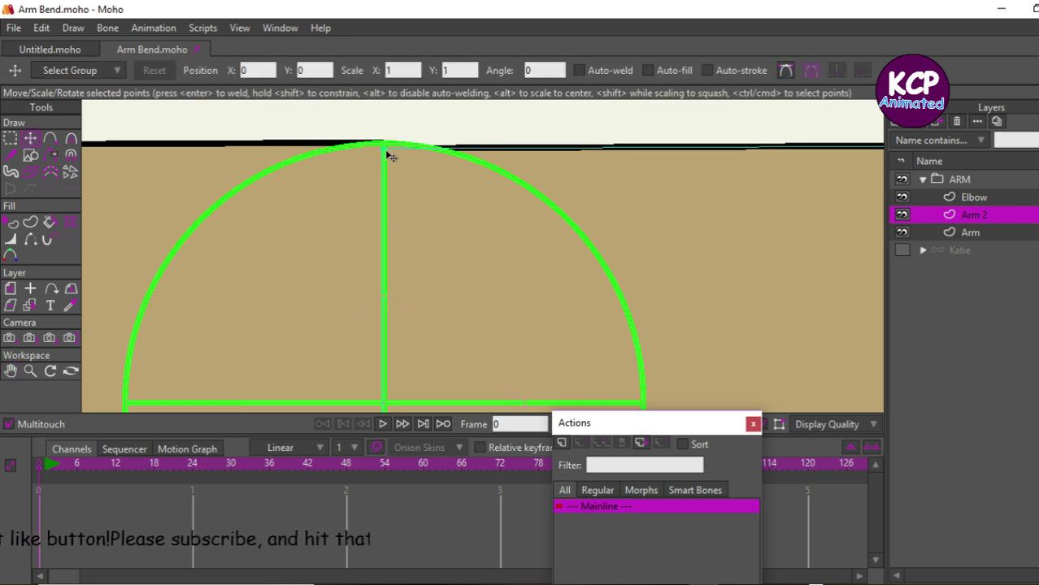
click(386, 148)
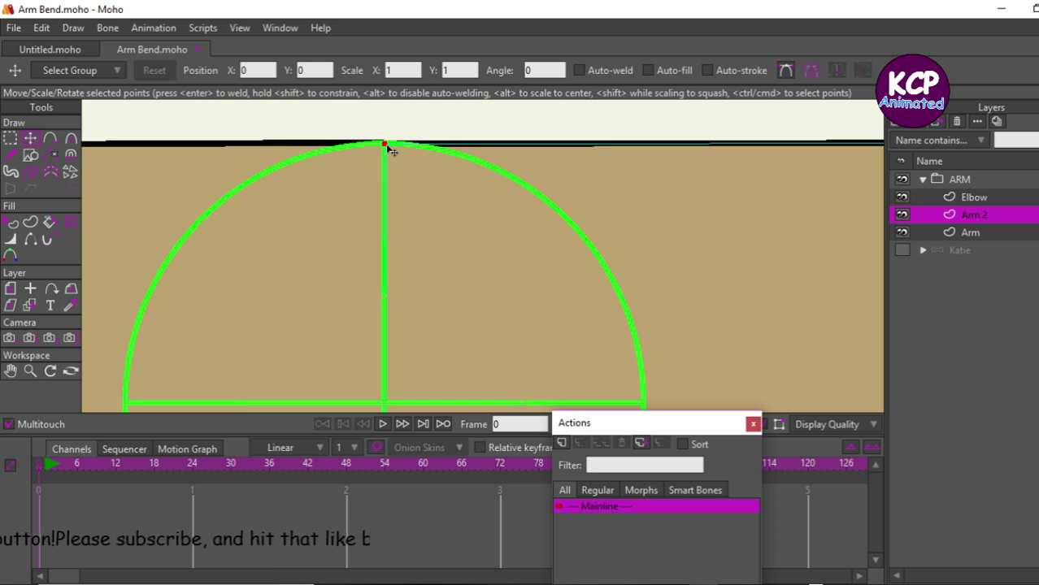
drag(389, 151, 390, 149)
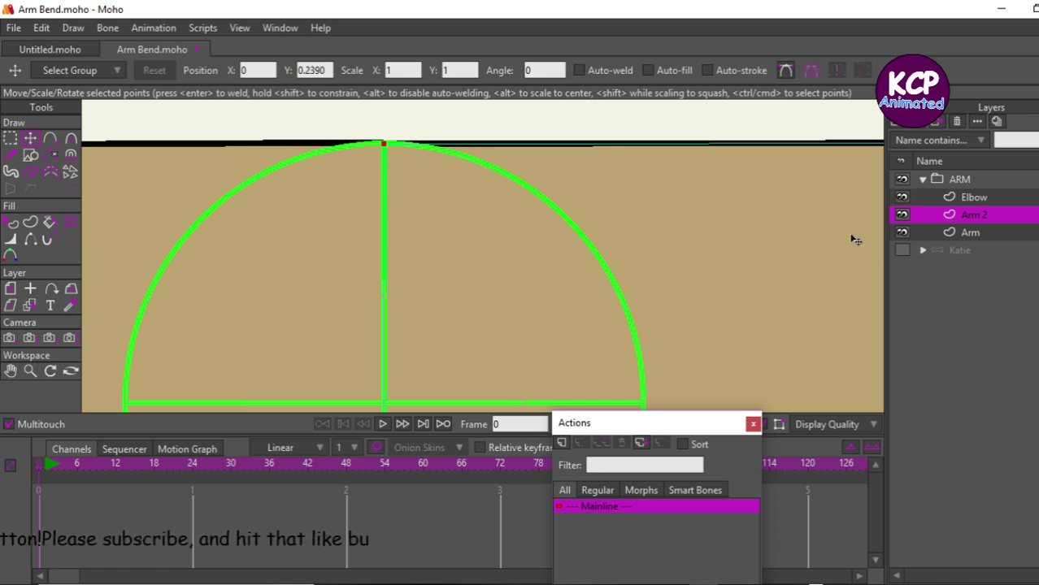
- Align the lower-left corner point of the Arm 2 rectangle with the circle's bottom point at X 0, Y -0.2385
click(11, 371)
drag(264, 340, 341, 151)
drag(397, 290, 399, 179)
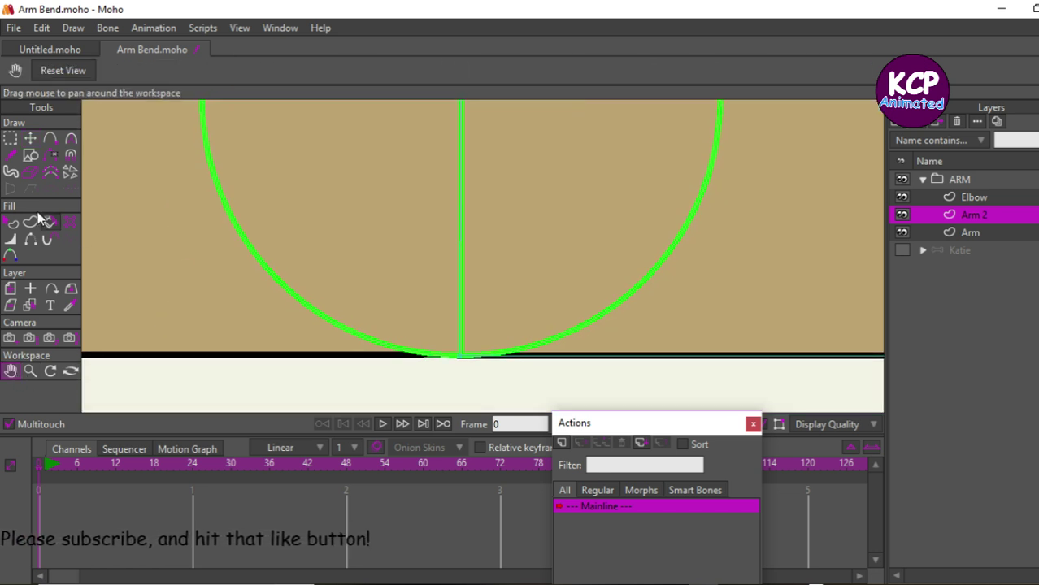
click(30, 139)
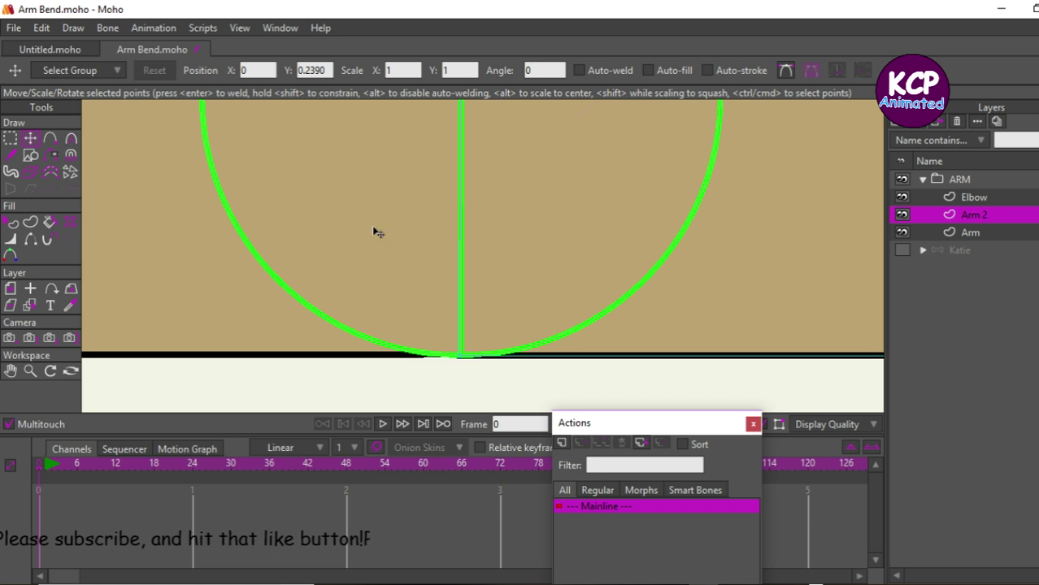
click(460, 359)
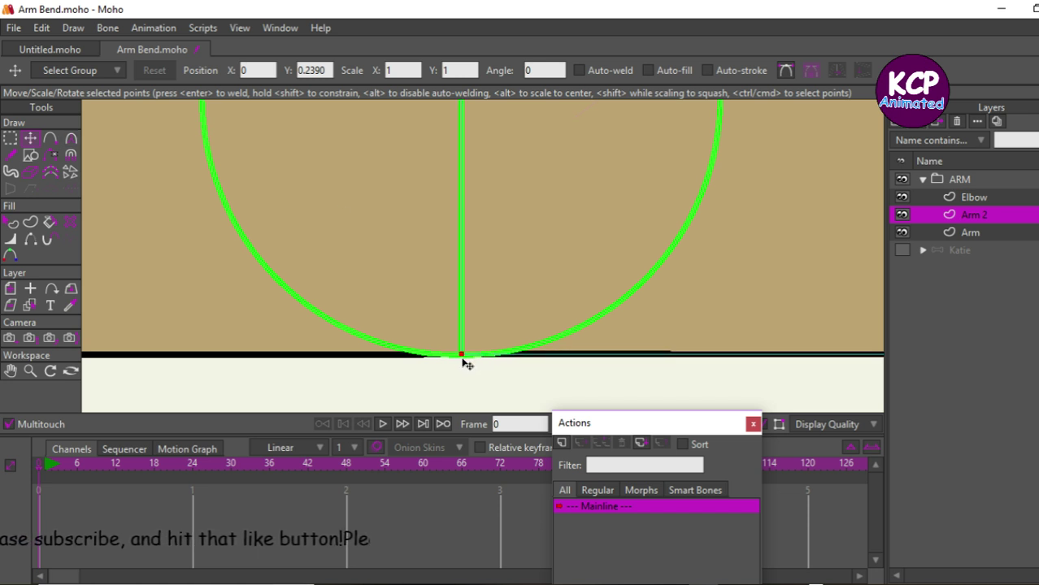
click(466, 363)
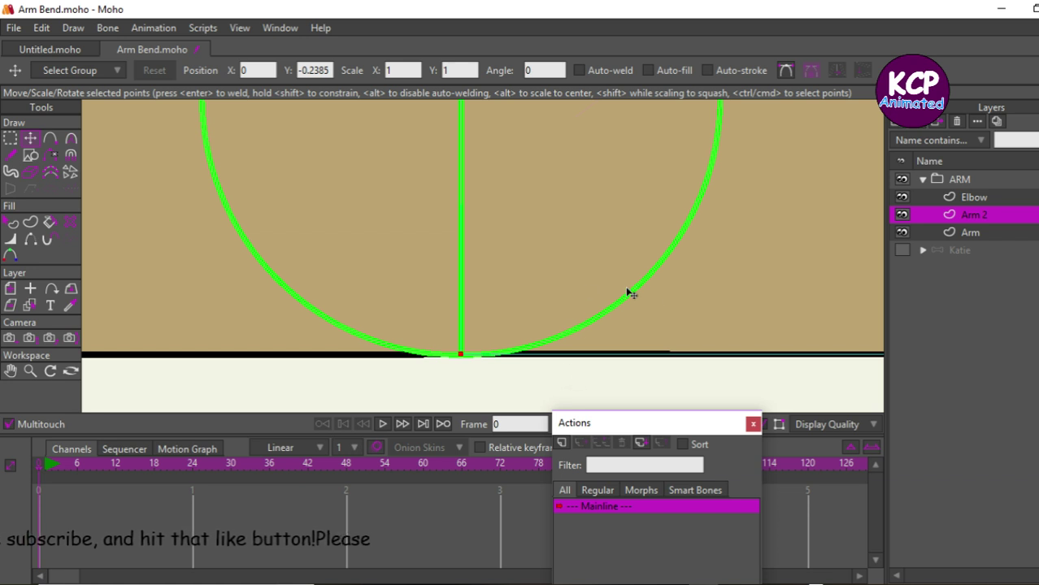
- Set the stroke colour of the Elbow layer's circle and its inner cross lines to black, hex 000000
click(985, 198)
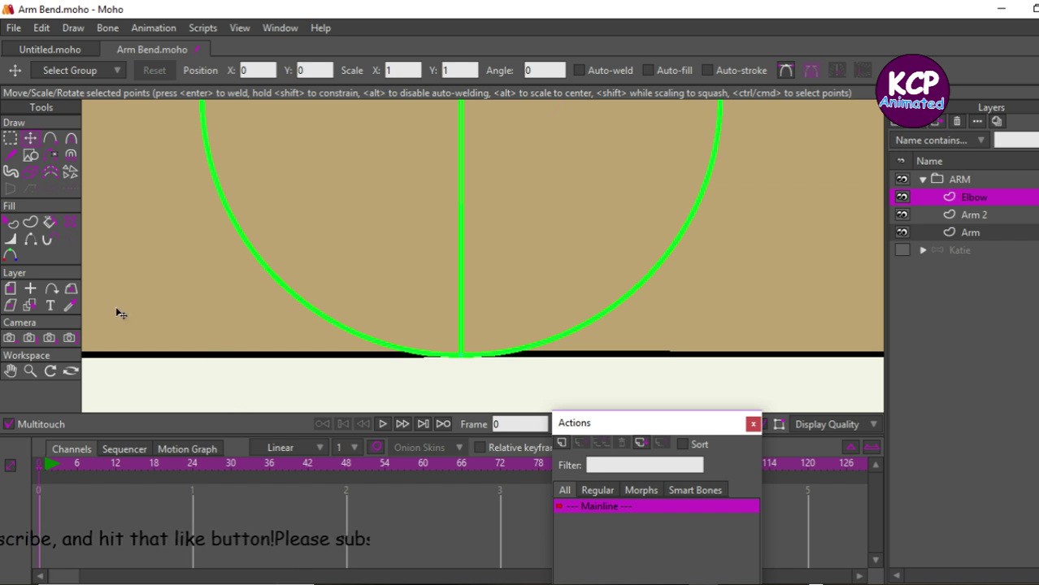
click(11, 222)
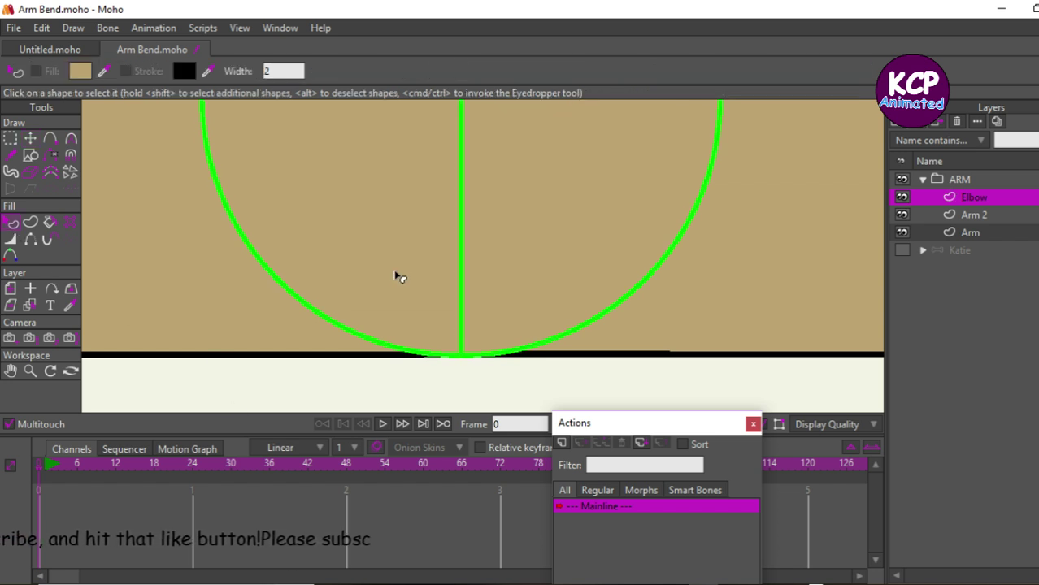
click(396, 286)
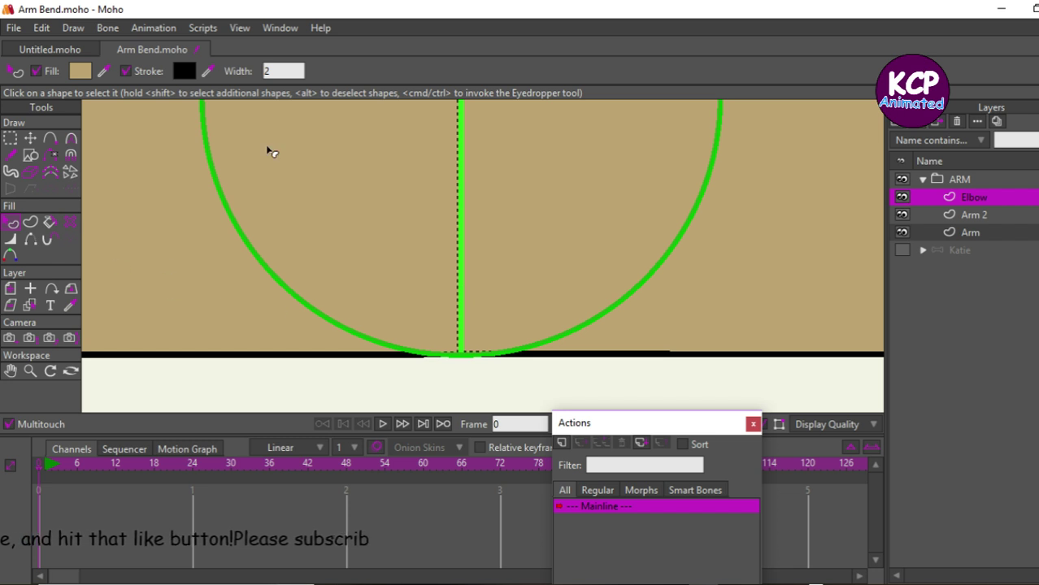
key(ctrl+t)
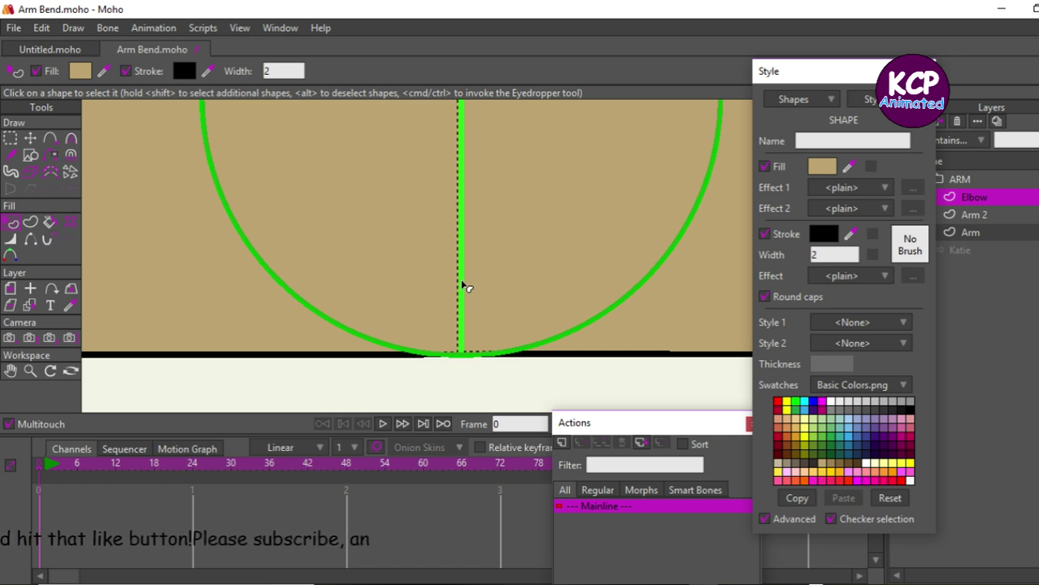
click(461, 295)
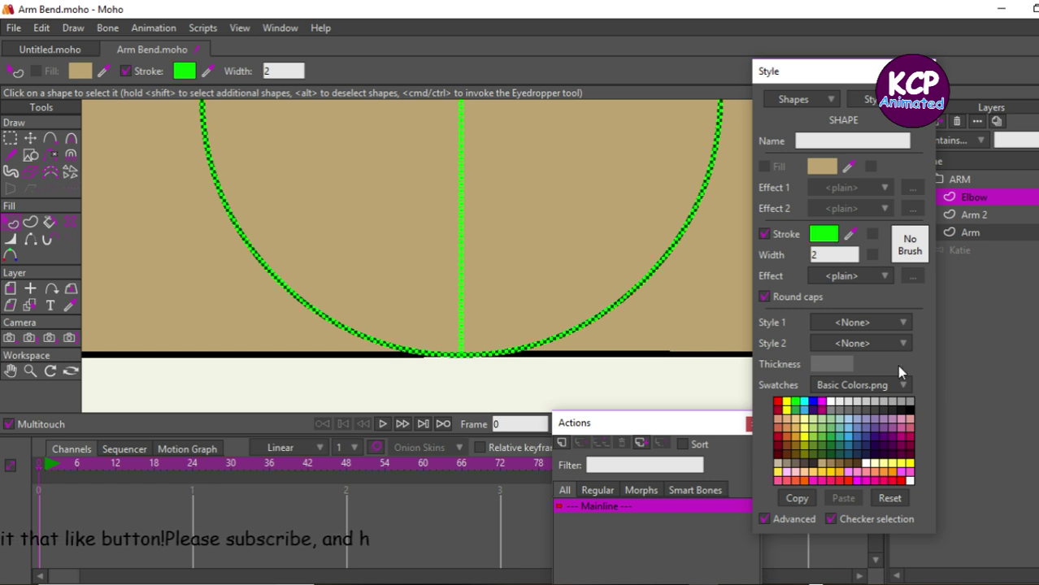
click(907, 410)
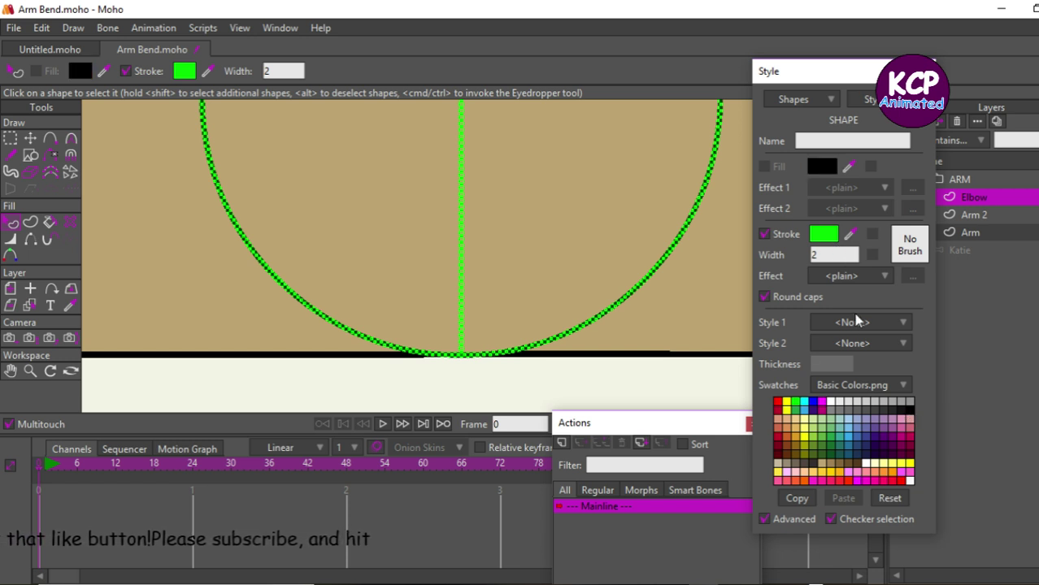
key(Escape)
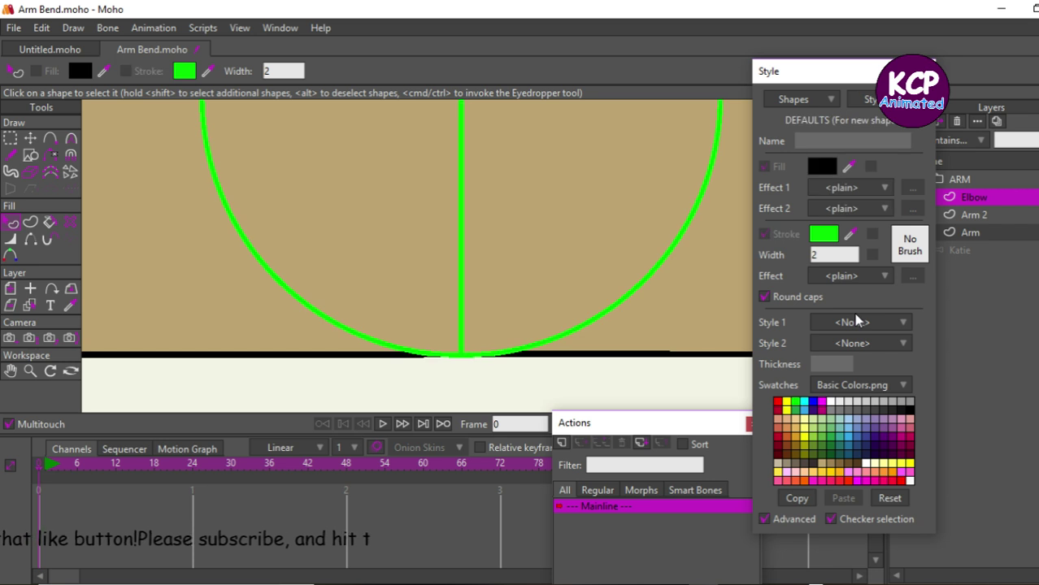
click(628, 294)
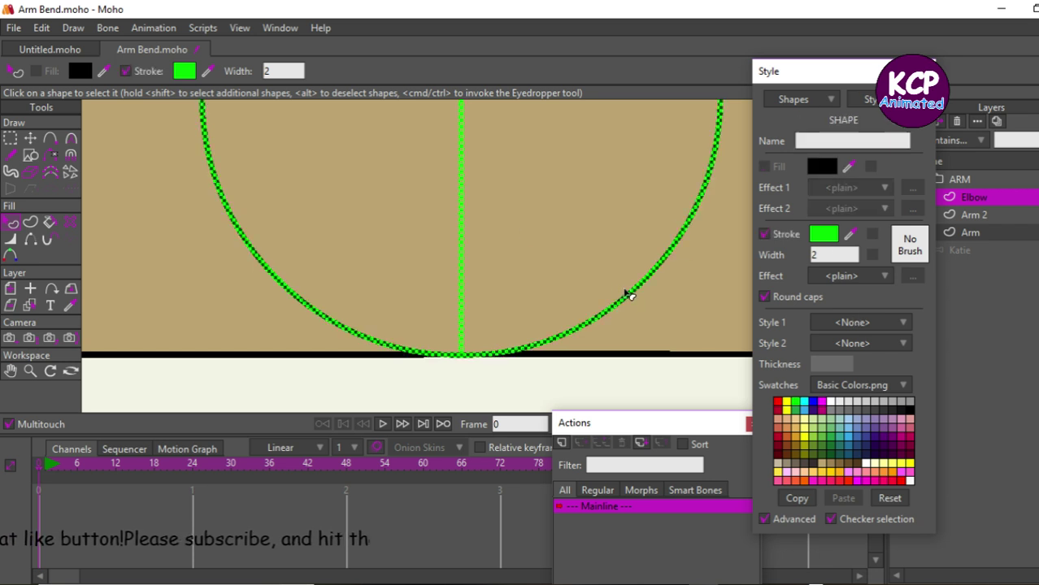
click(821, 237)
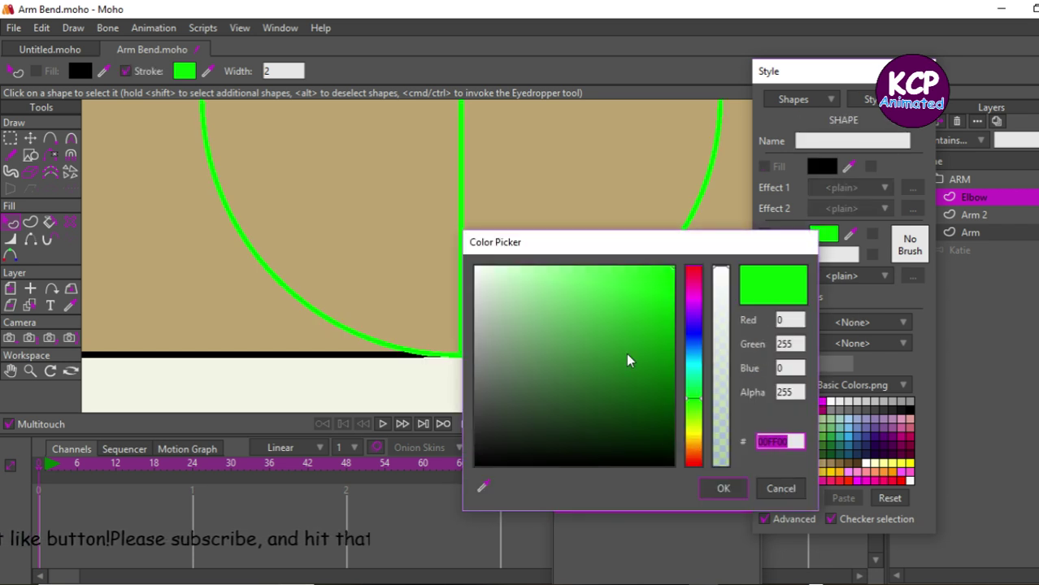
text(000000)
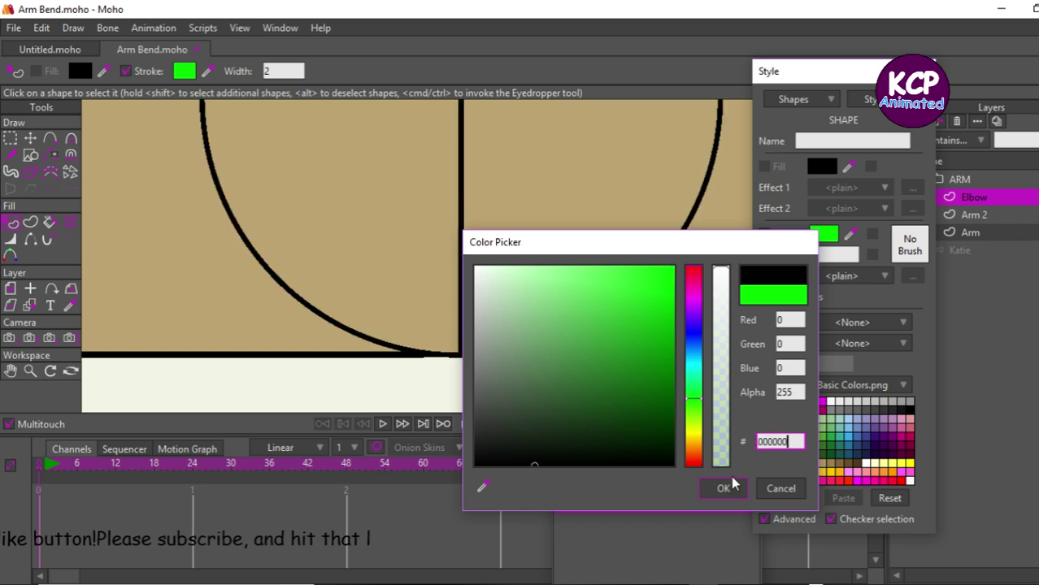
click(716, 487)
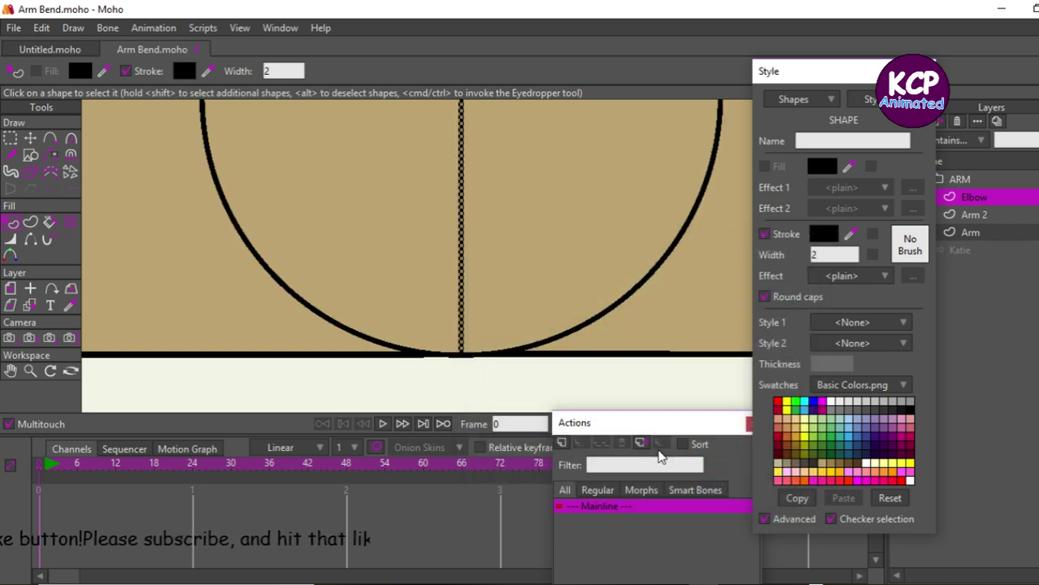
- Hide the vertical and horizontal lines inside the Elbow circle with Hide Edge, and close the Style window
key(ctrl+r)
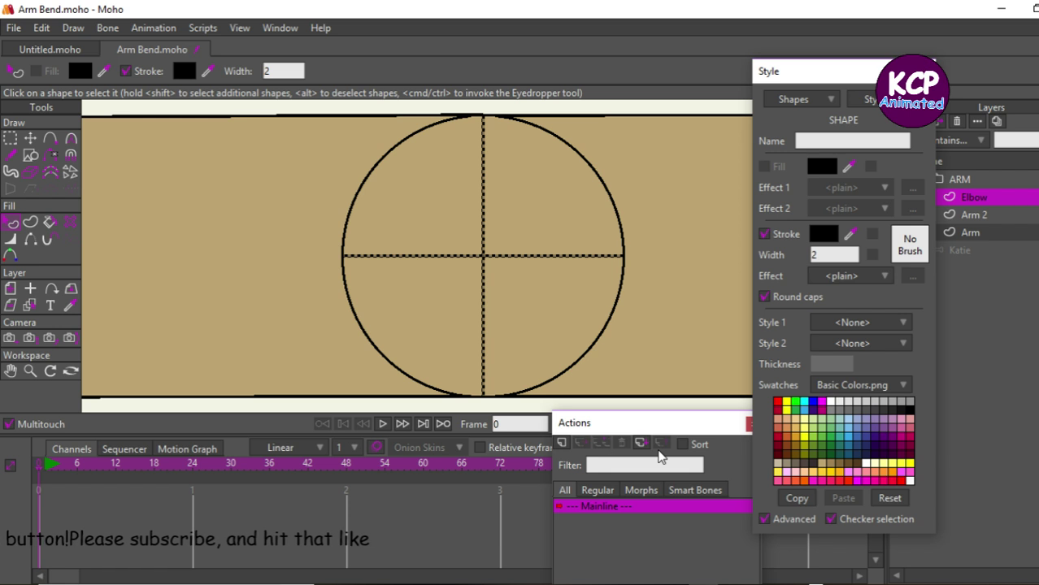
click(30, 239)
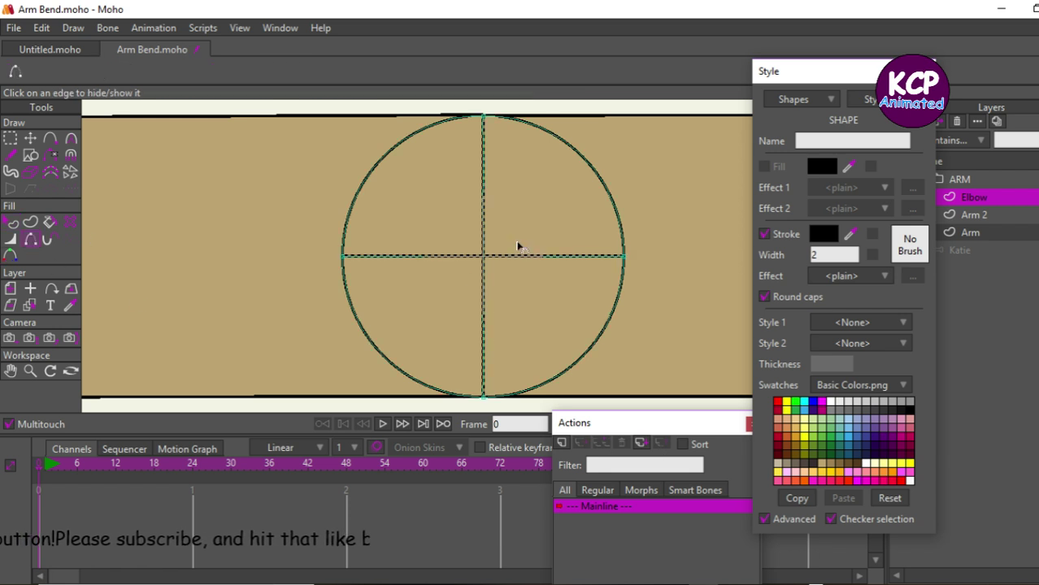
click(483, 232)
click(506, 257)
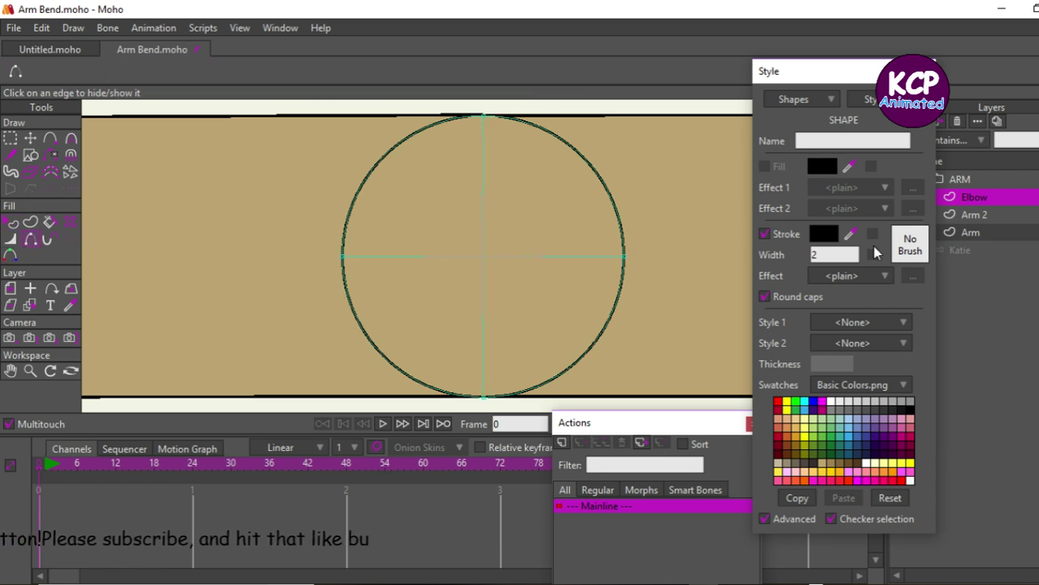
click(989, 214)
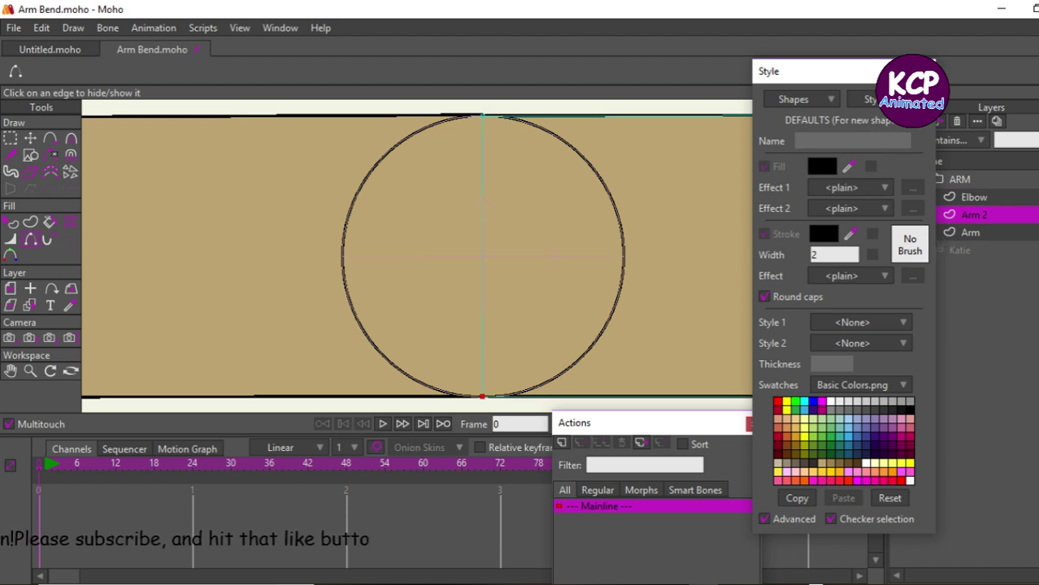
click(928, 70)
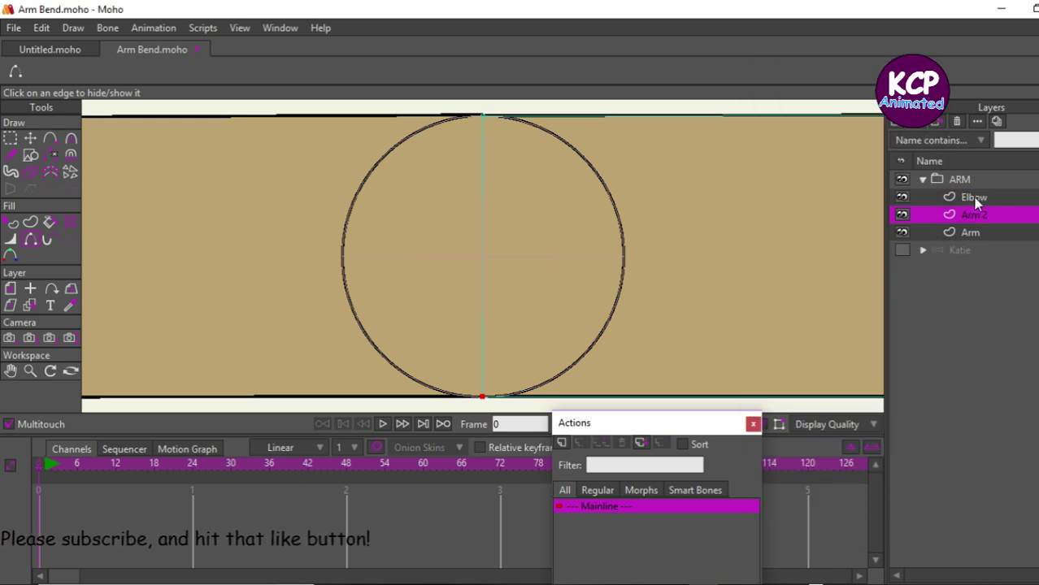
- Move the Elbow layer to the bottom of the ARM group and hide the adjoining vertical edges of Arm 2 and Arm
click(980, 203)
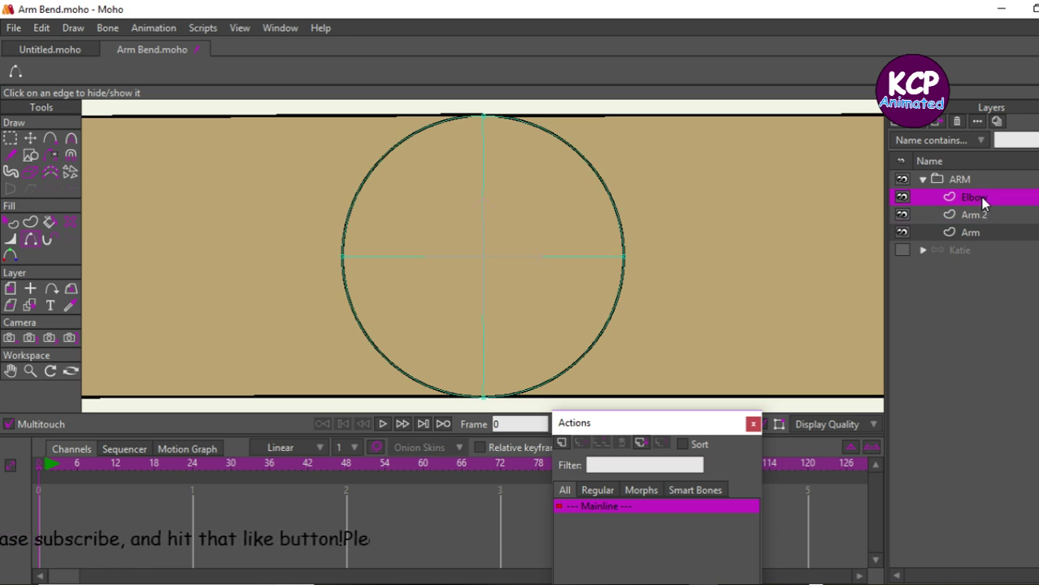
drag(981, 200, 982, 235)
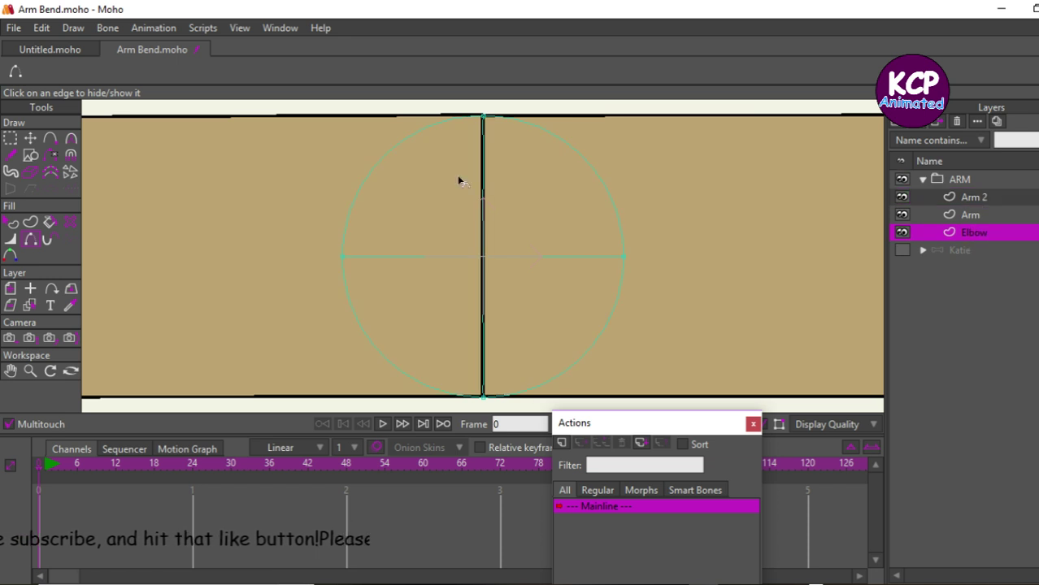
click(978, 194)
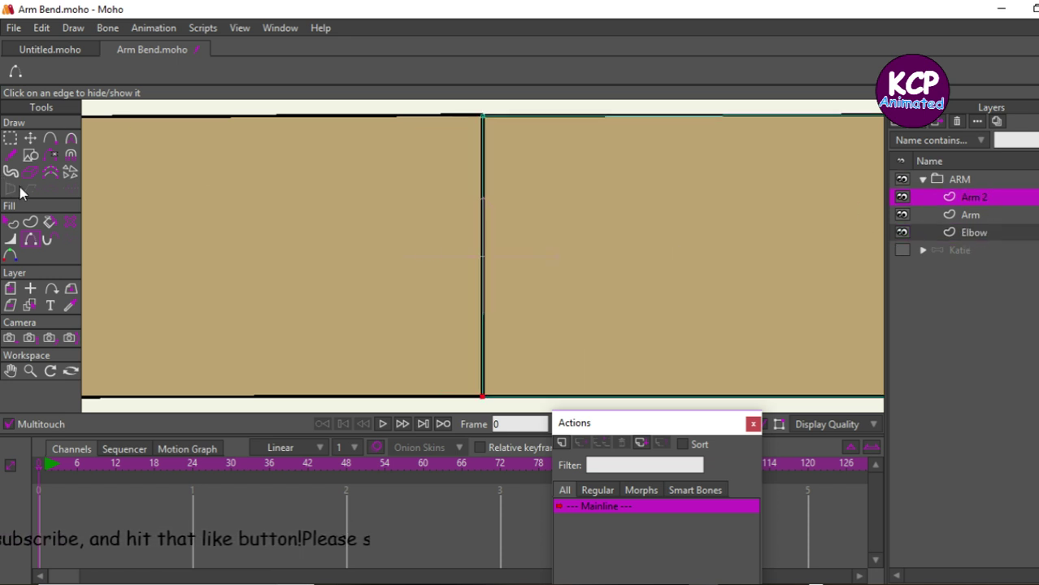
click(482, 270)
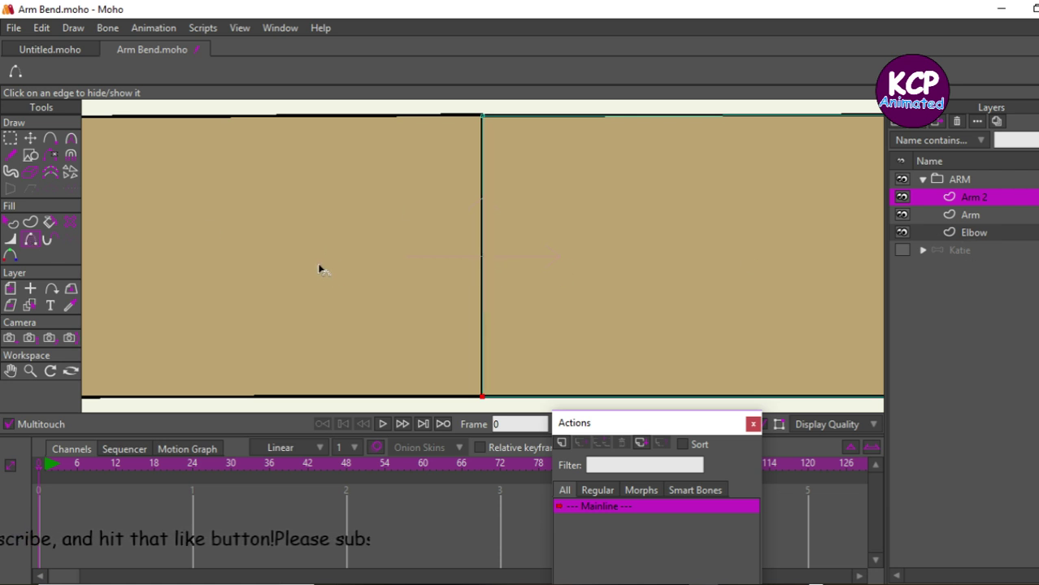
click(955, 216)
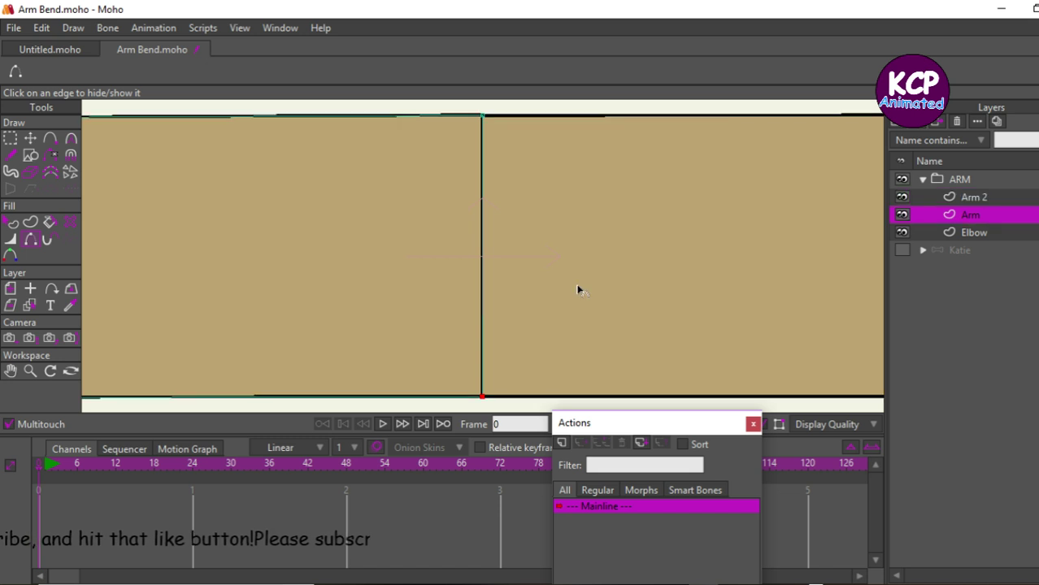
click(481, 283)
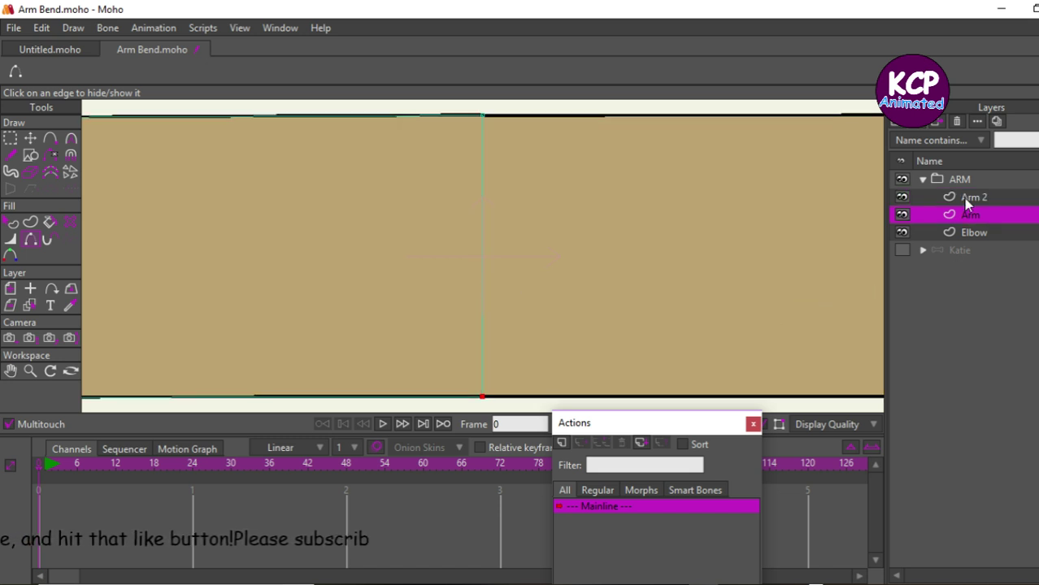
- Return the Elbow layer to the top of the ARM group and convert the group to a bone layer
click(980, 234)
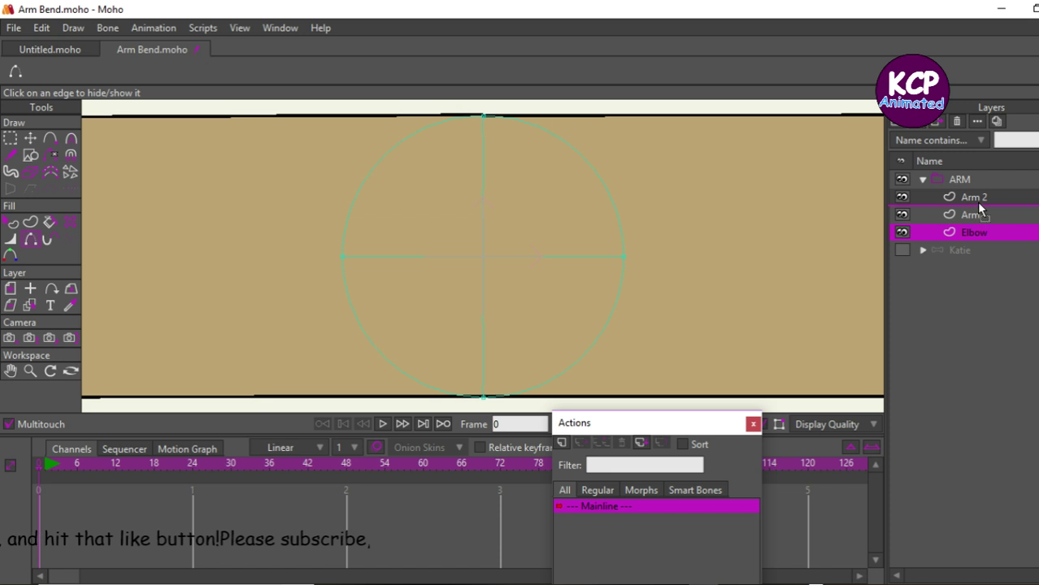
drag(979, 209, 978, 192)
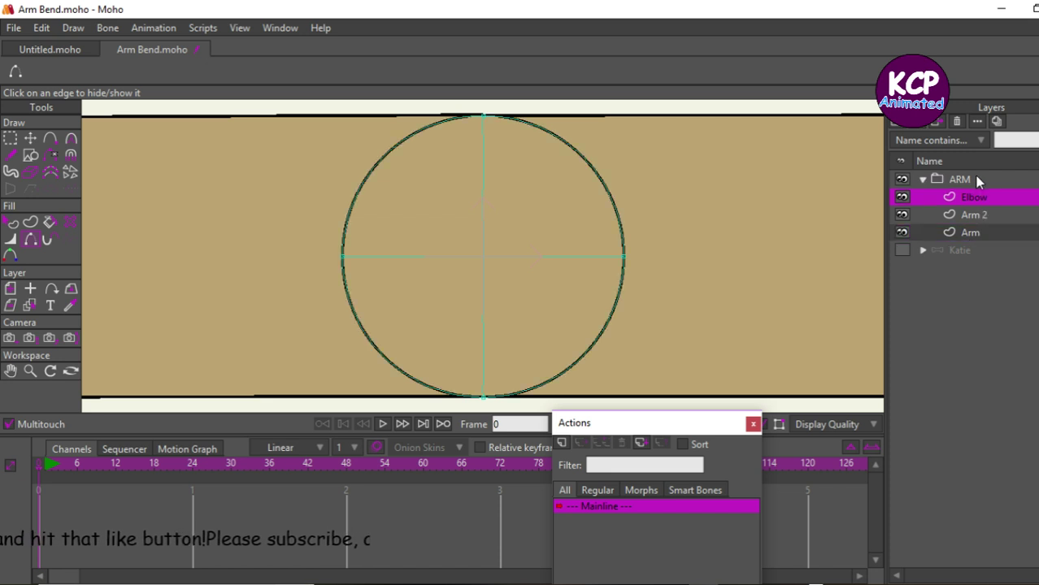
click(978, 181)
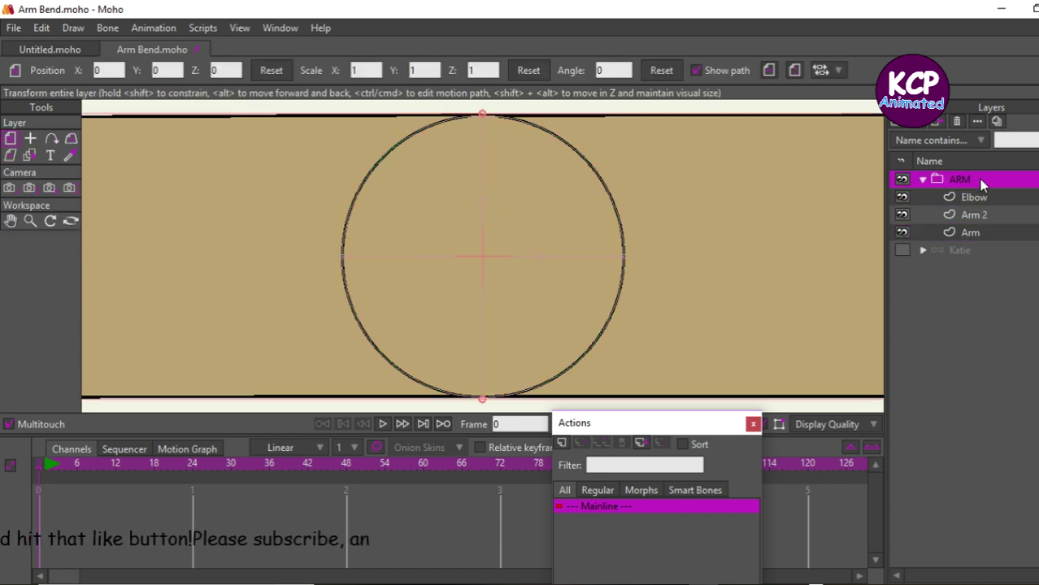
right_click(981, 184)
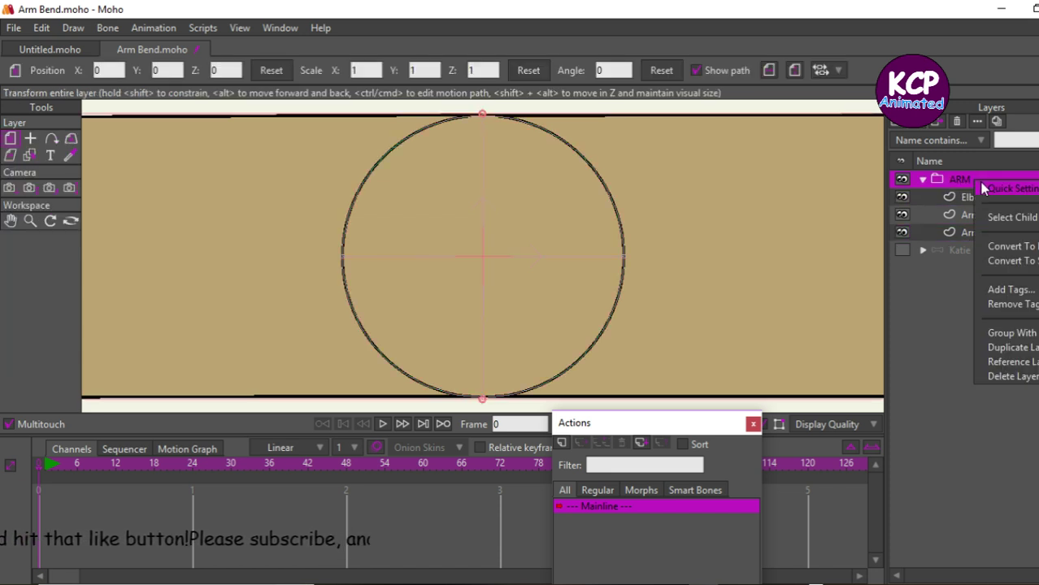
click(1018, 260)
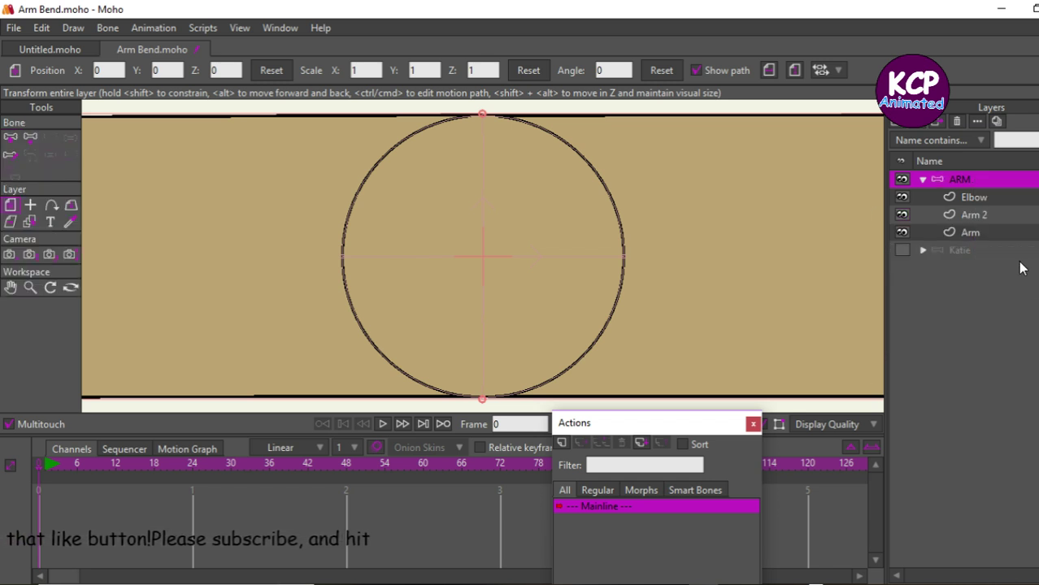
- Add a horizontal bone from just outside the arm's left end to the centre of the elbow circle
key(ctrl+r)
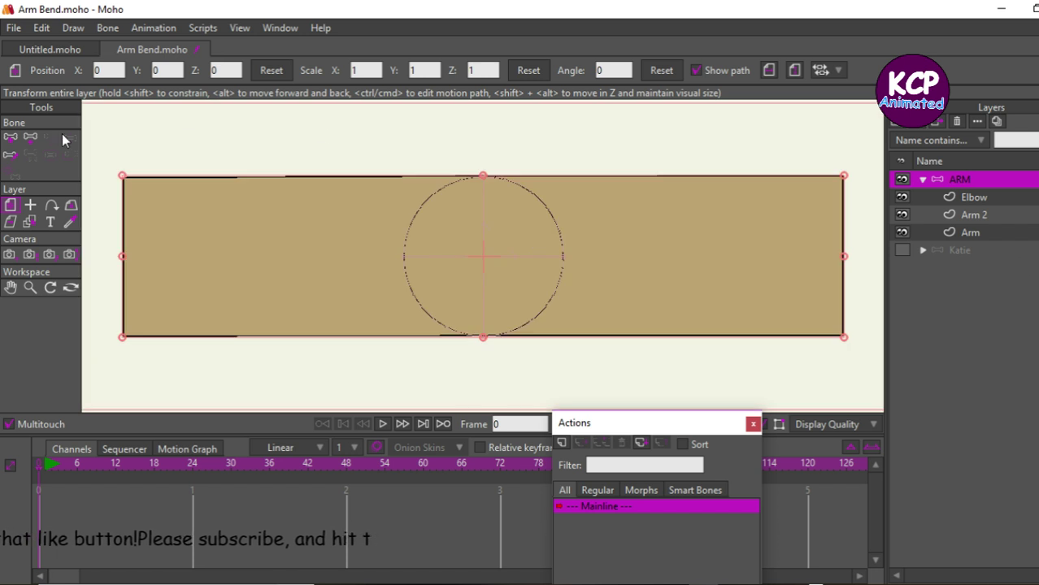
click(30, 137)
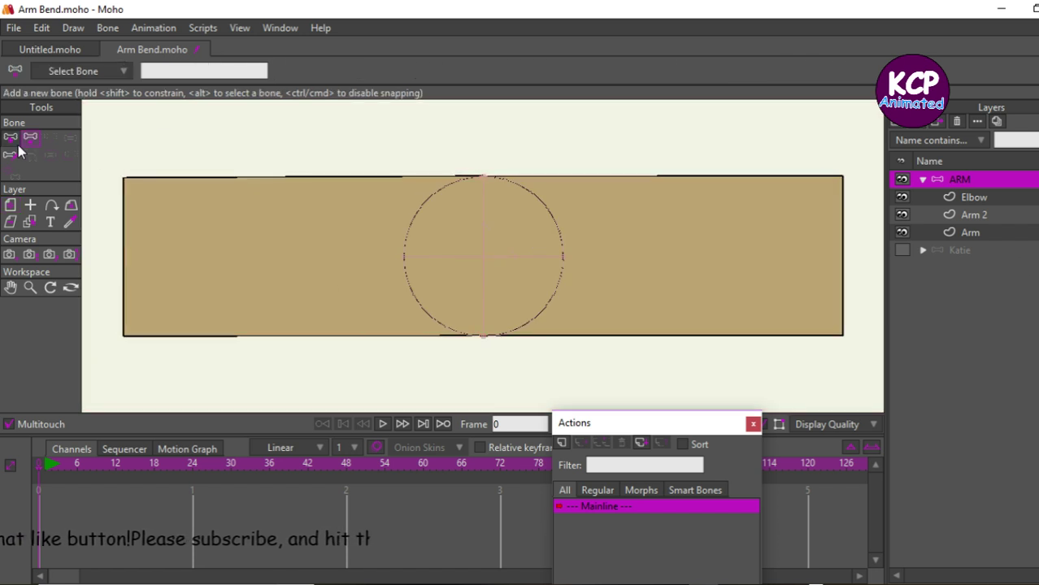
click(104, 254)
drag(103, 253, 480, 255)
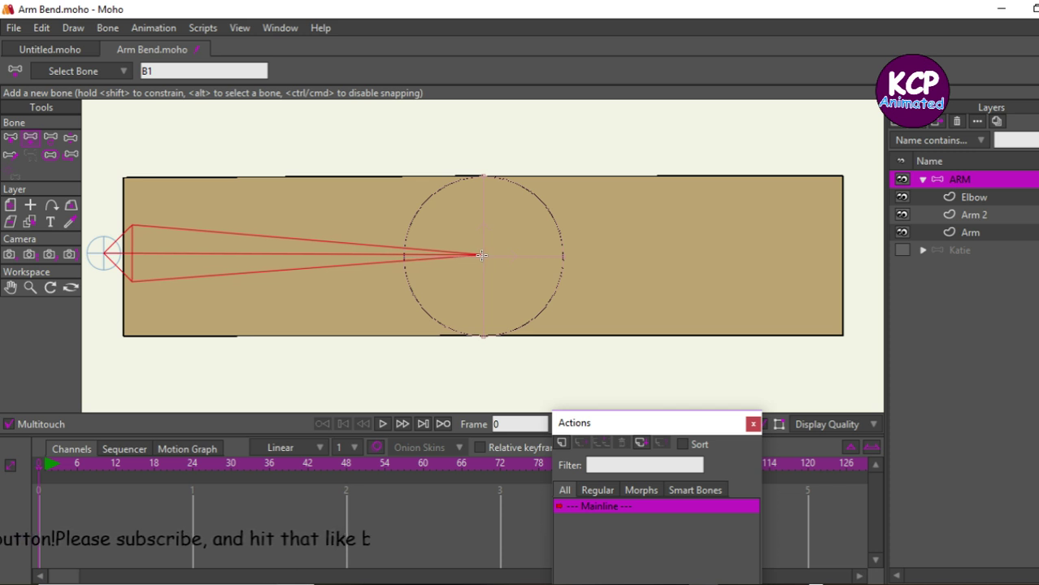
drag(481, 256, 482, 253)
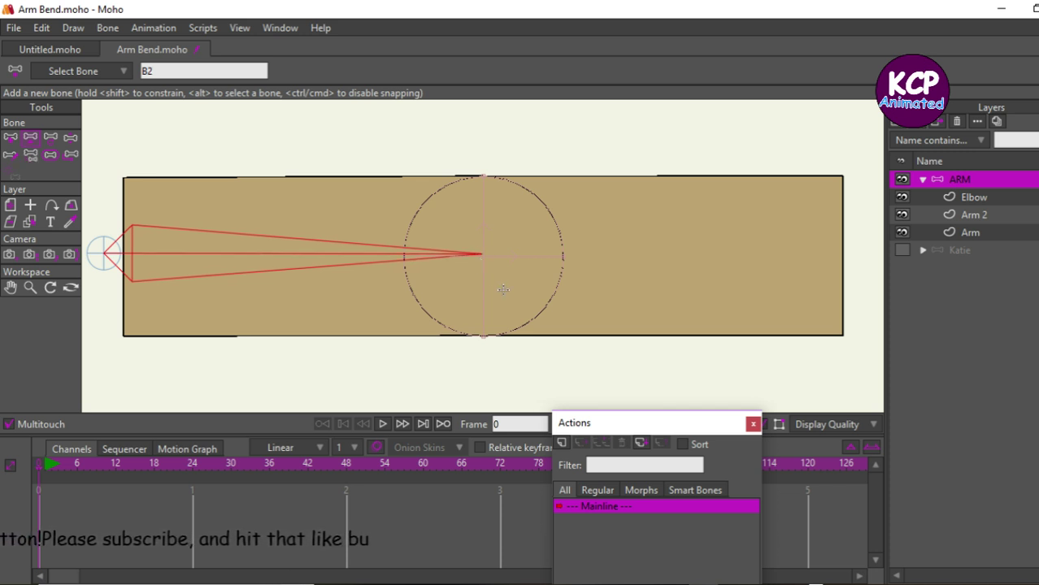
- Show the hidden vertical and horizontal lines inside the Elbow circle again with Hide Edge as a centre guide
click(988, 197)
scroll(948, 182, up, 3)
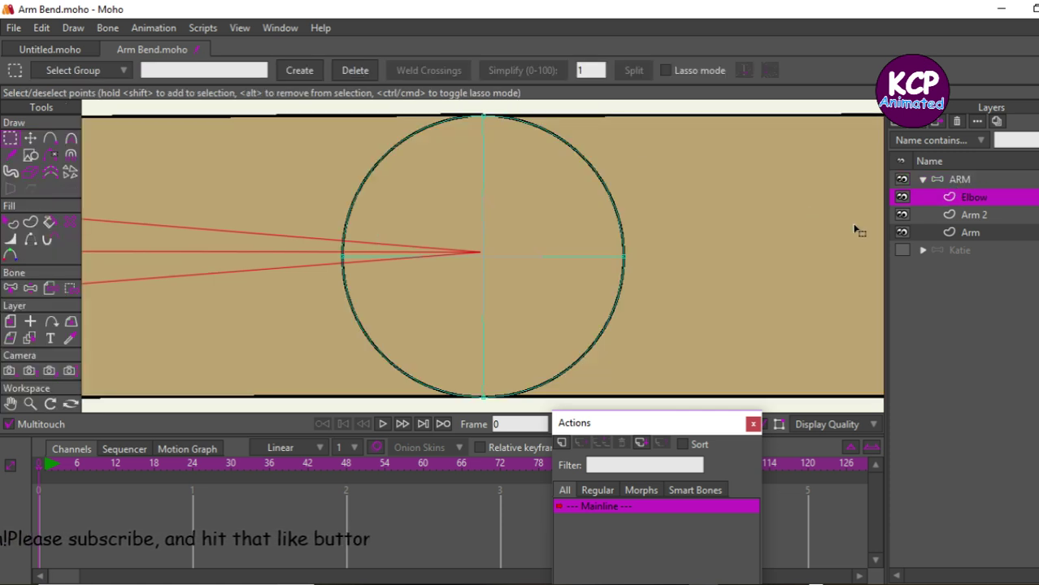
click(978, 179)
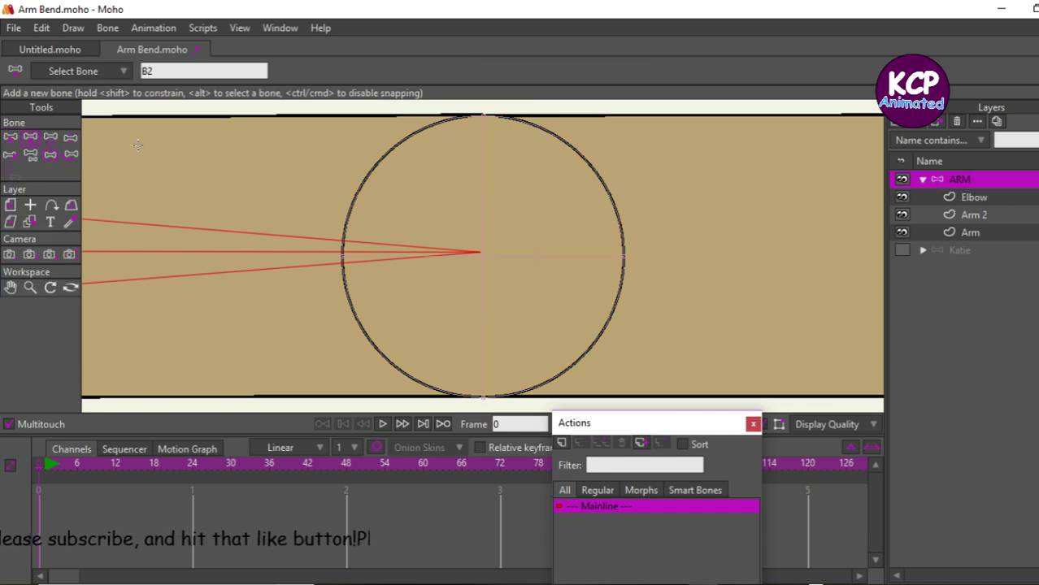
click(970, 197)
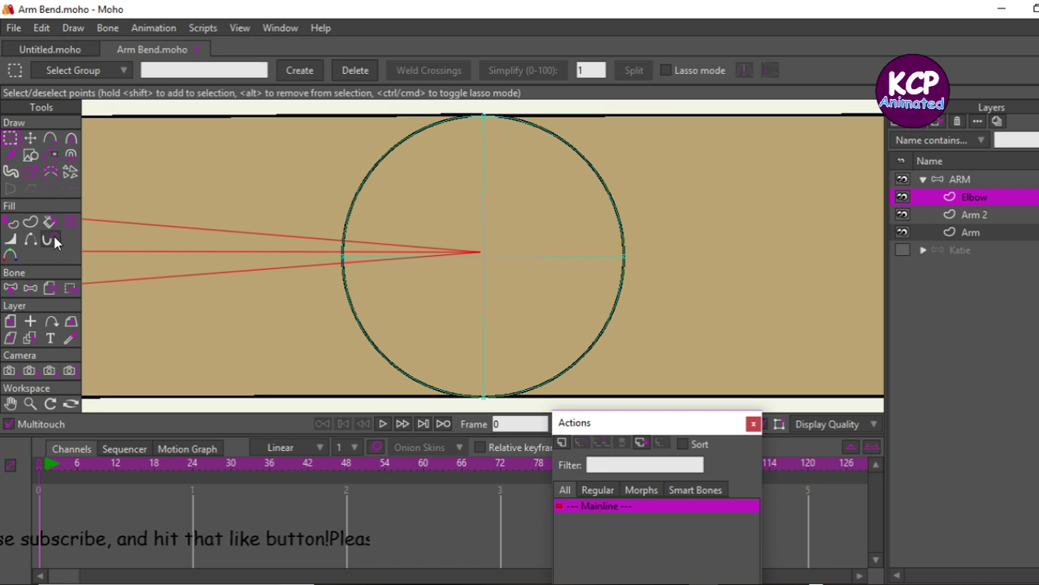
click(31, 242)
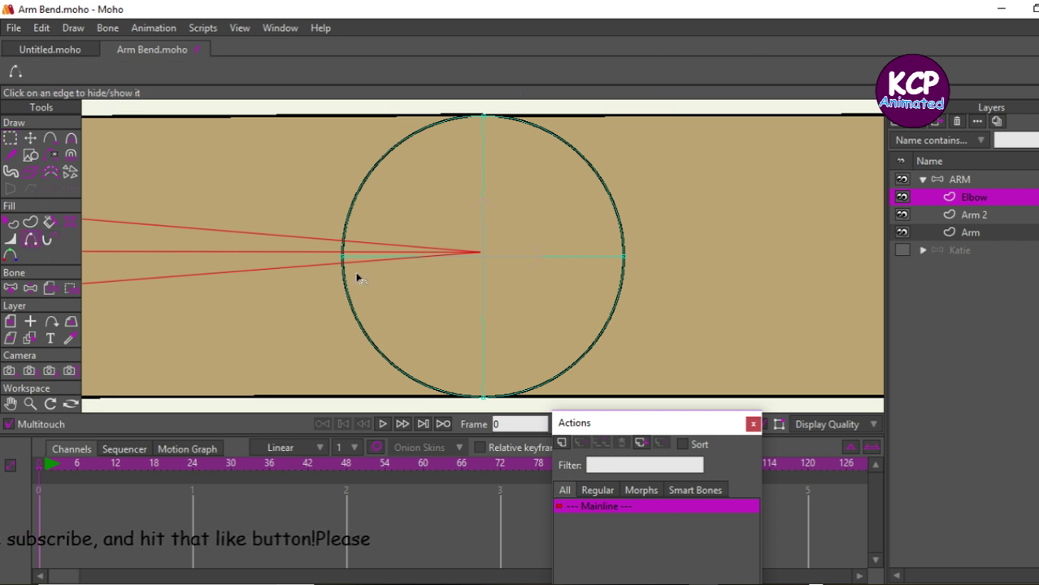
click(483, 224)
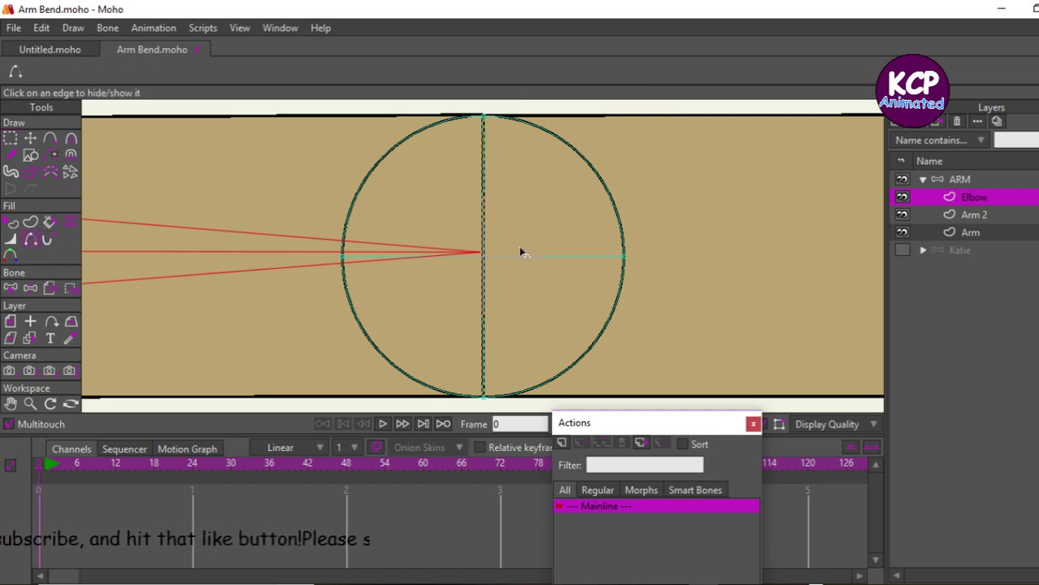
click(515, 256)
- In the ARM layer, move the existing bone's tip exactly onto the crossing of the elbow circle's centre lines, making it about 1.14 long
click(943, 186)
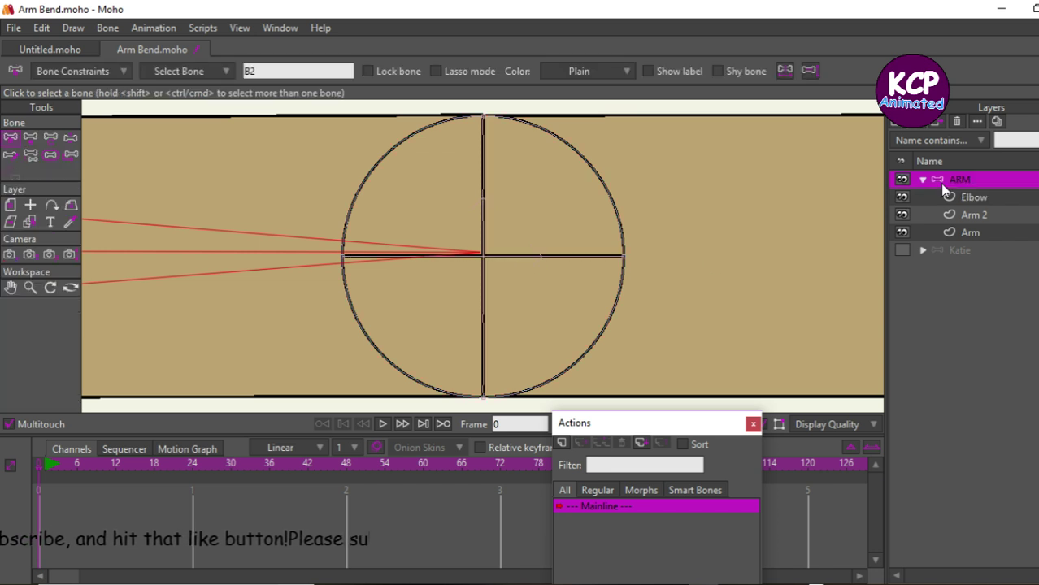
click(31, 138)
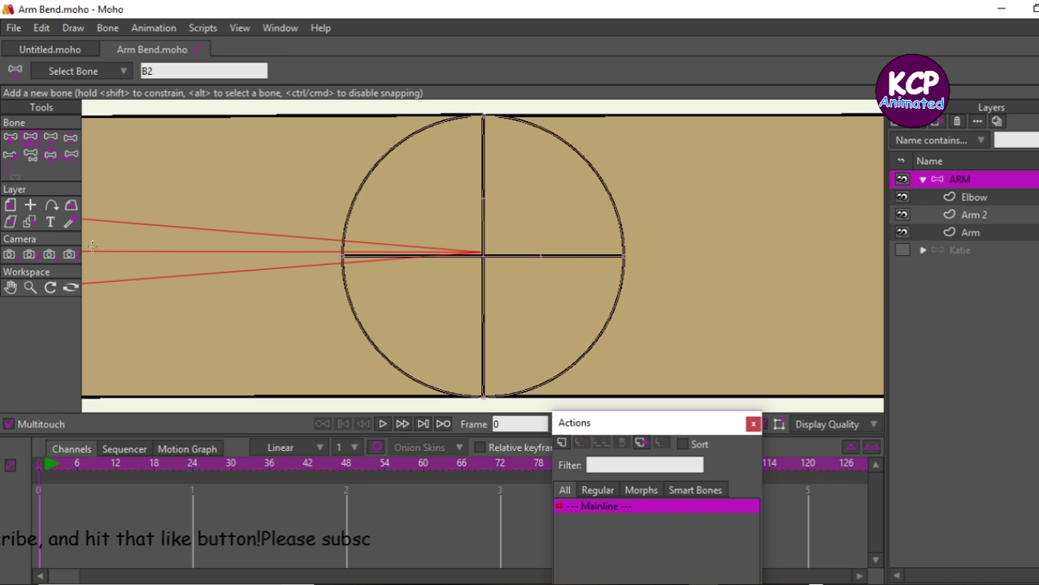
click(54, 137)
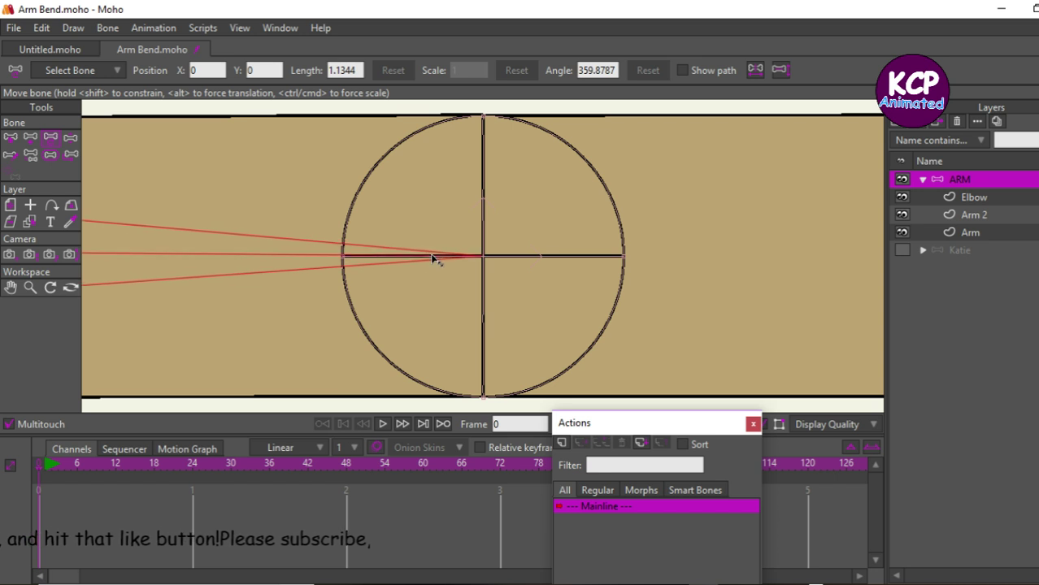
drag(433, 258, 435, 260)
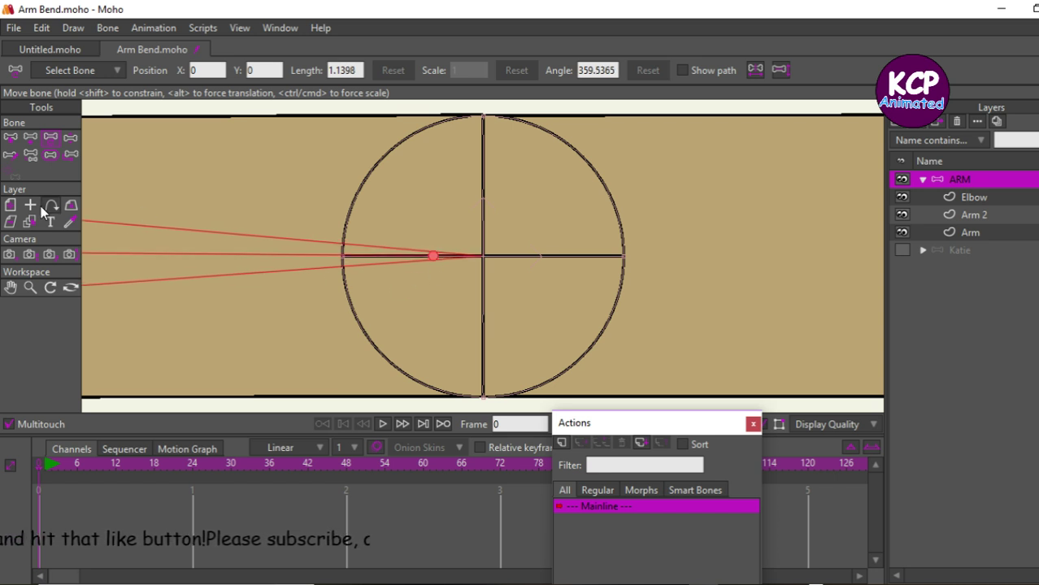
- Add a second bone from the elbow centre and extend its tip to the arm's right end, about 1.09 long
click(33, 140)
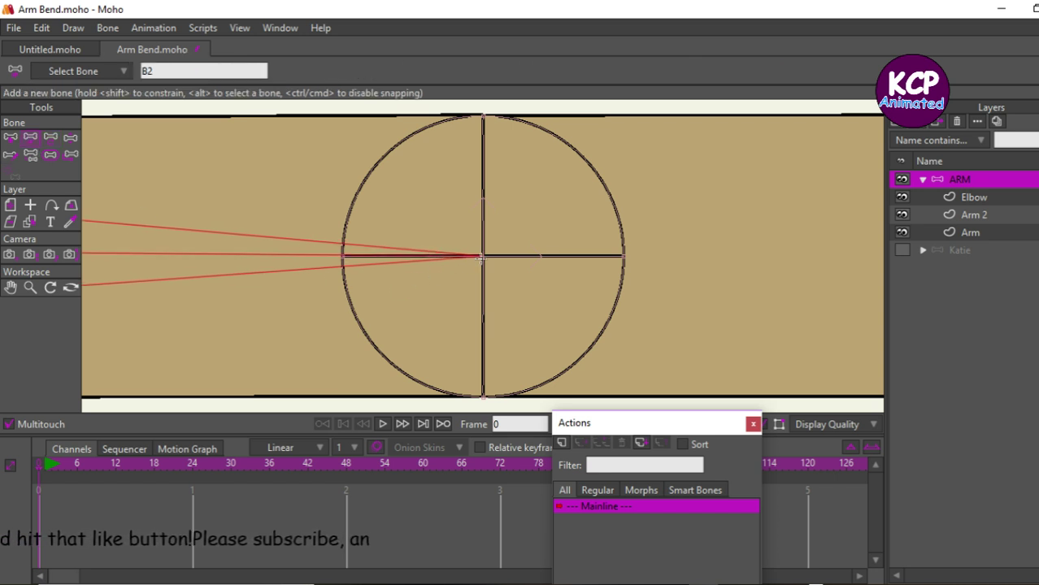
drag(480, 256, 1038, 258)
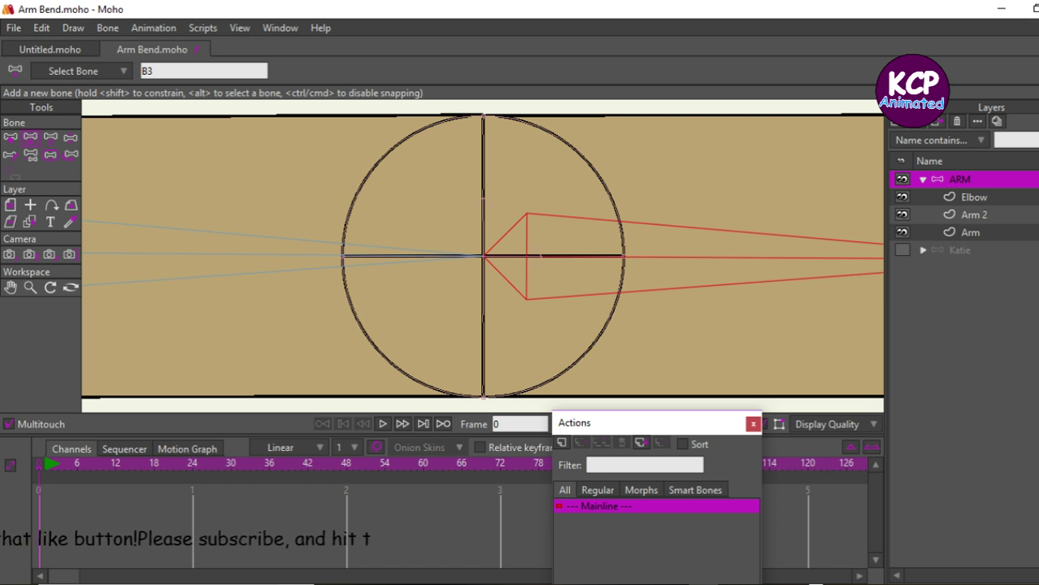
key(ctrl+r)
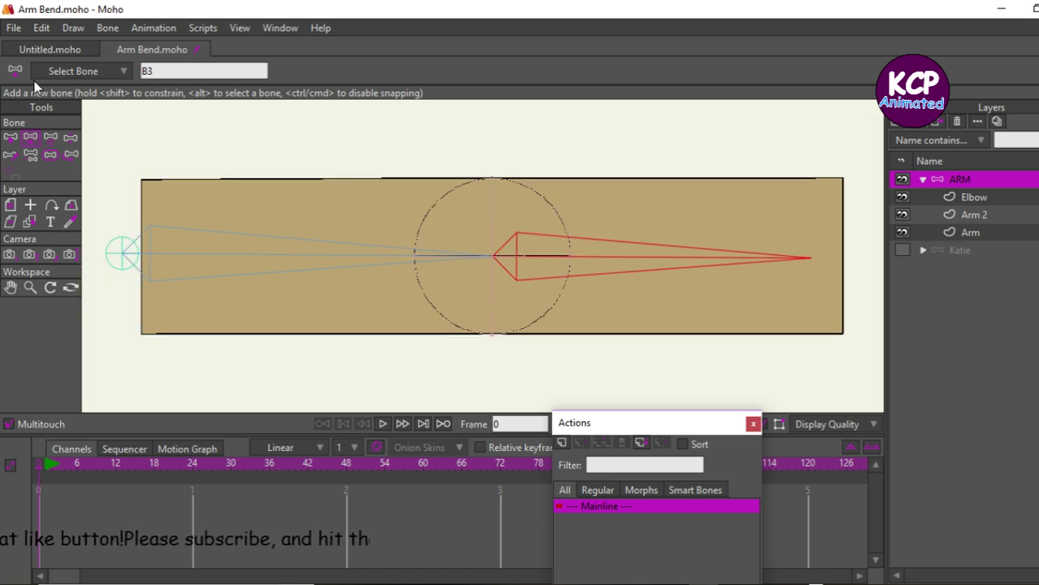
click(52, 137)
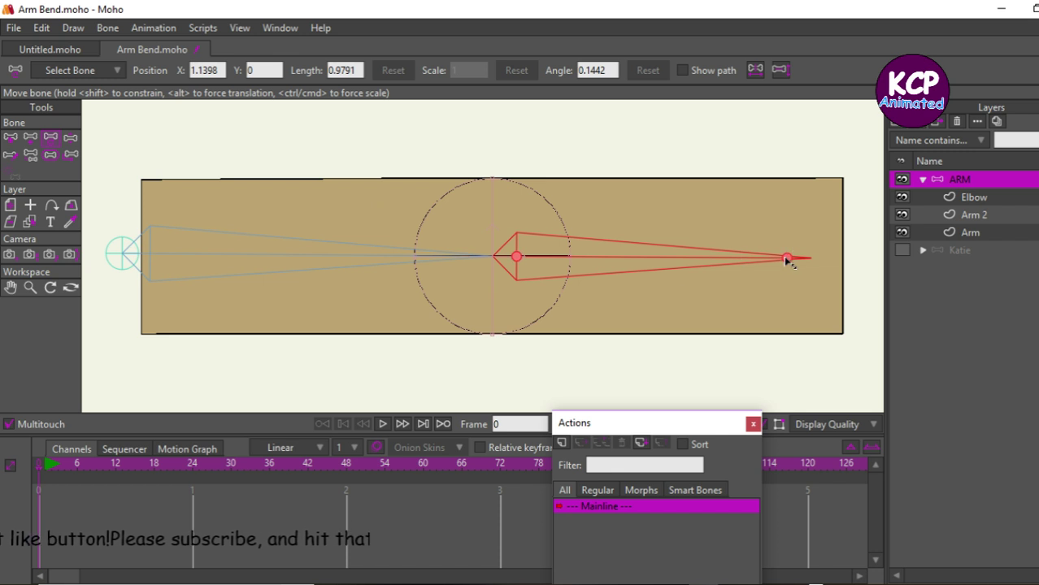
drag(795, 260, 821, 259)
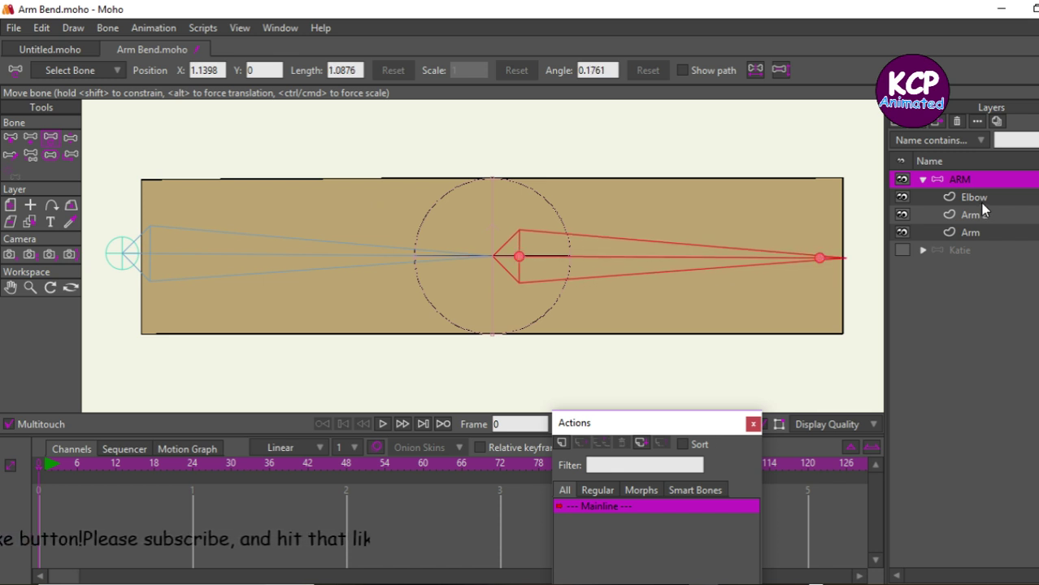
- Hide the lines inside the Elbow circle and move the Elbow layer to the bottom of the ARM group
click(976, 197)
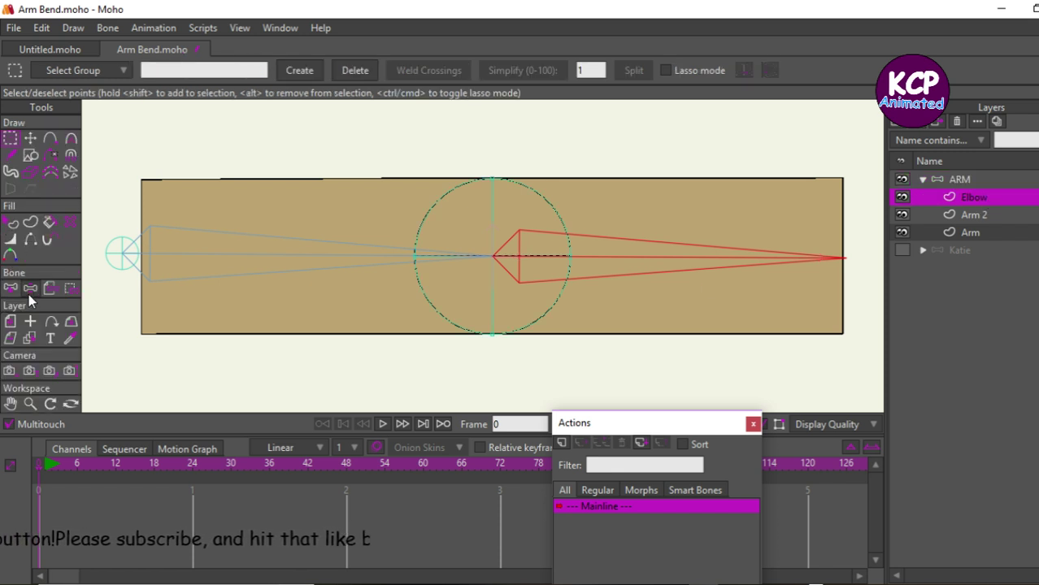
click(30, 239)
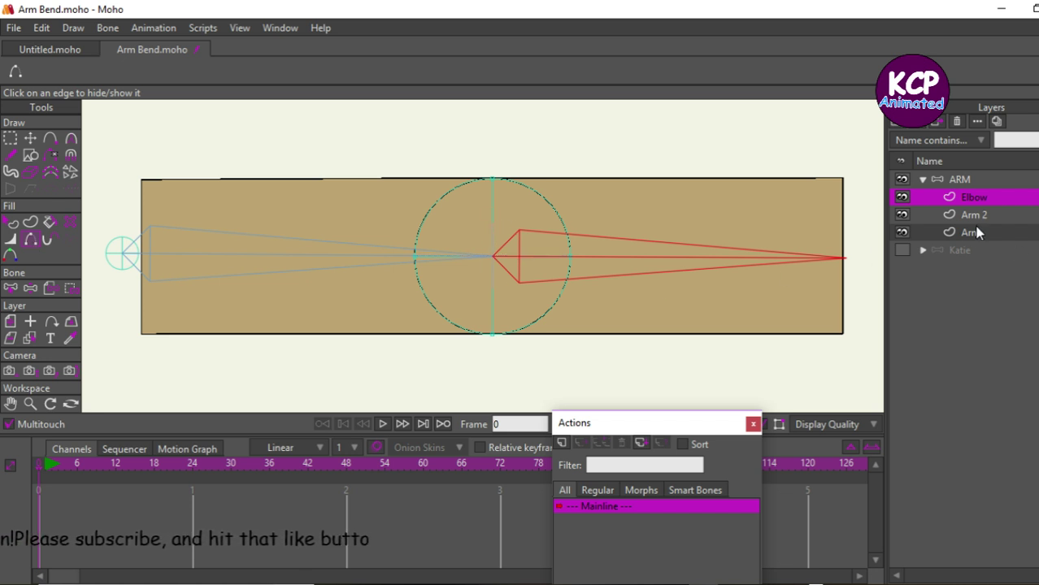
drag(986, 196, 965, 247)
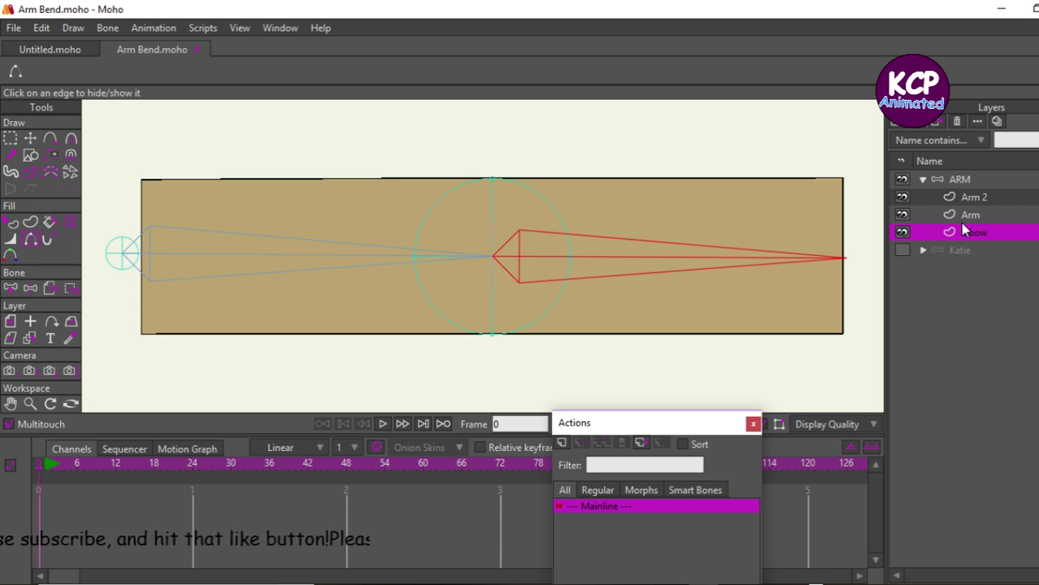
- Taper Arm 2 by scaling its two right-end corner points vertically closer together
click(1000, 199)
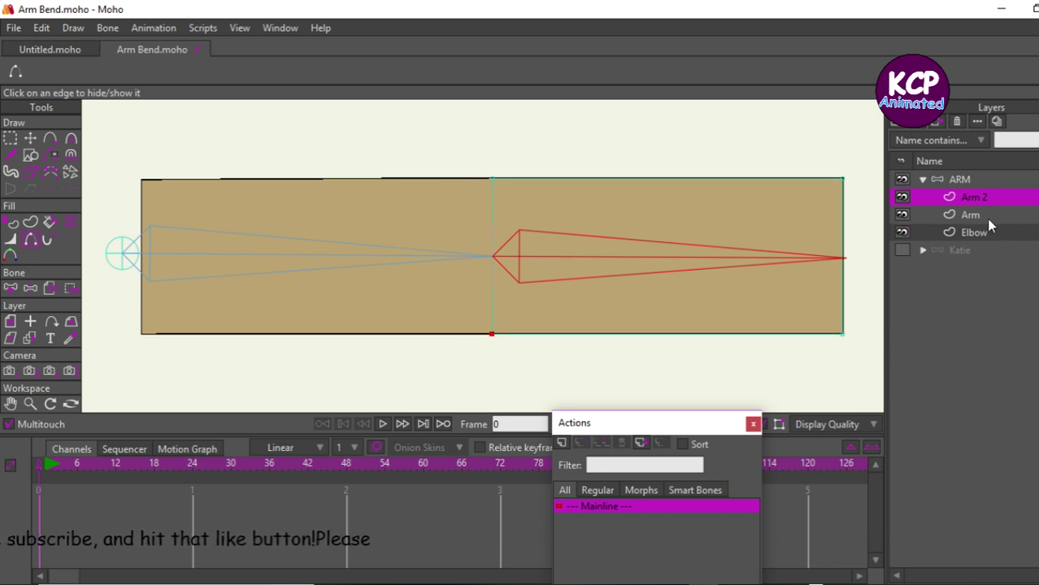
click(979, 216)
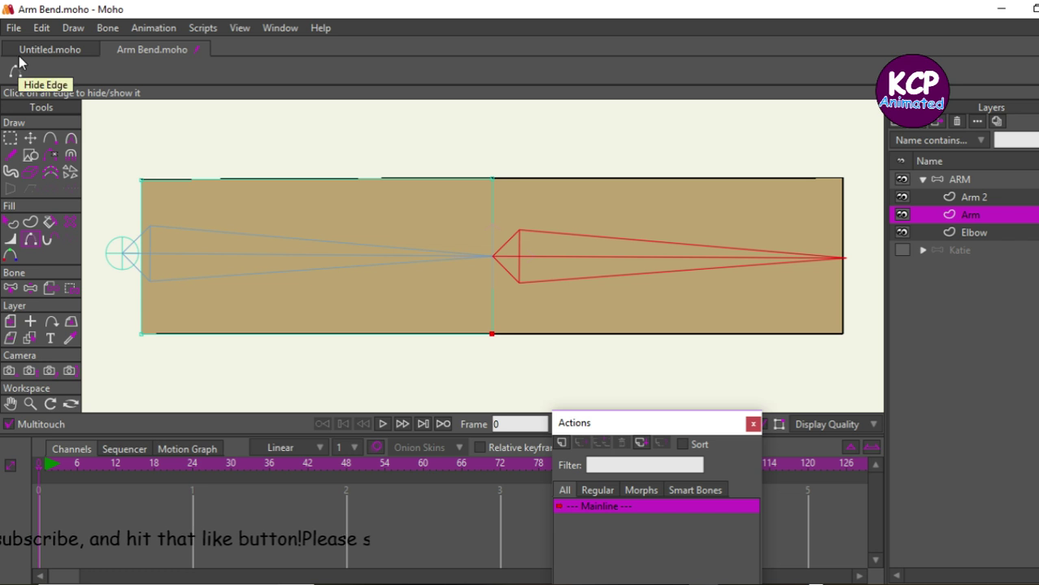
click(10, 138)
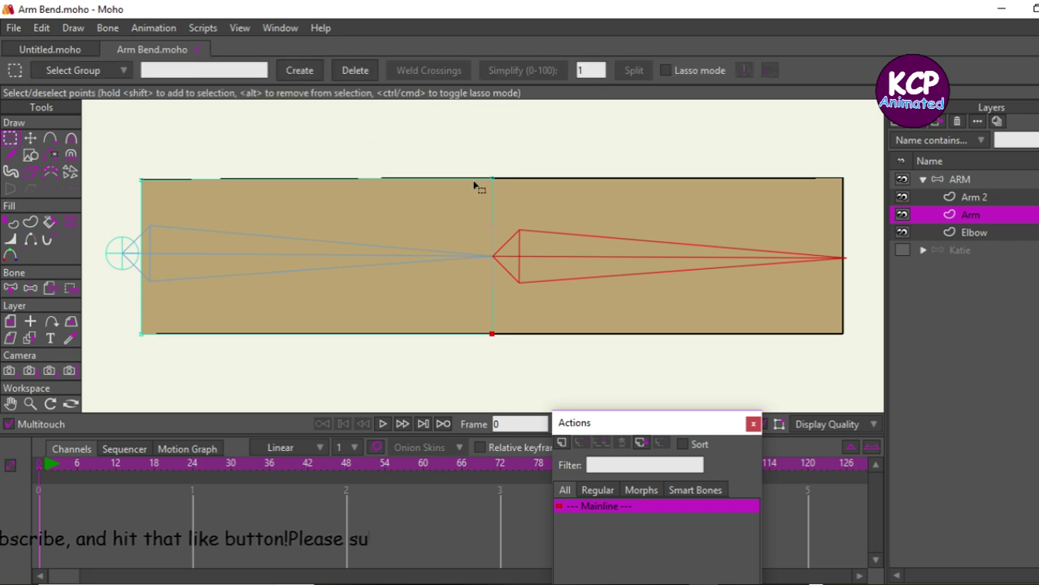
click(955, 199)
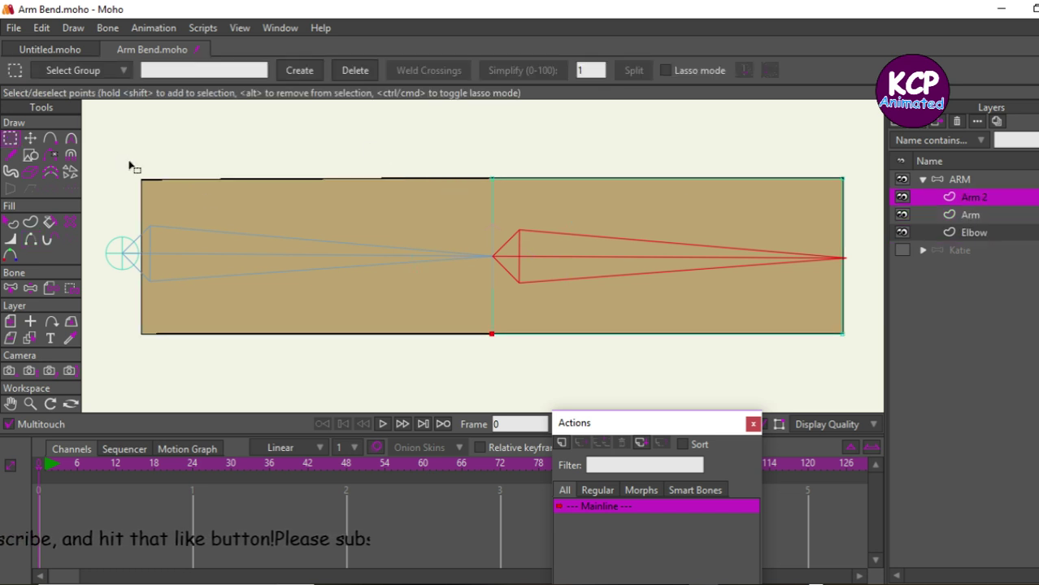
drag(798, 159, 868, 205)
drag(799, 273, 881, 336)
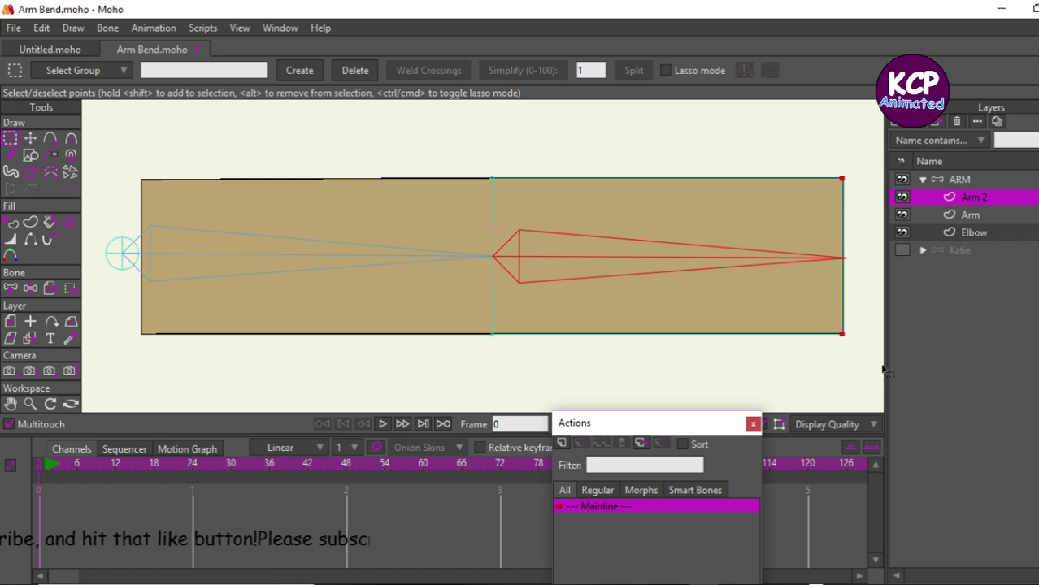
click(30, 139)
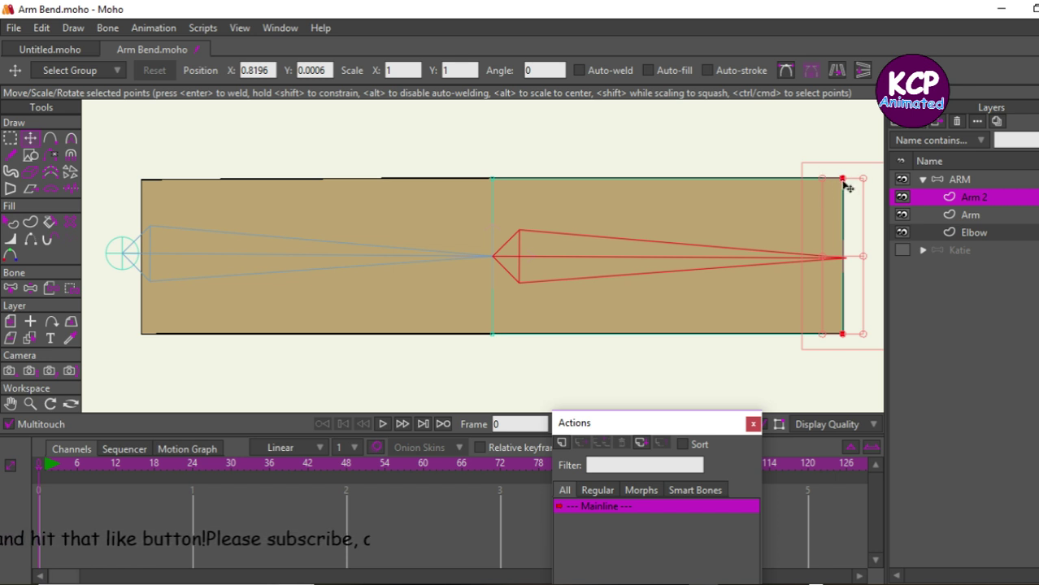
drag(844, 183, 846, 176)
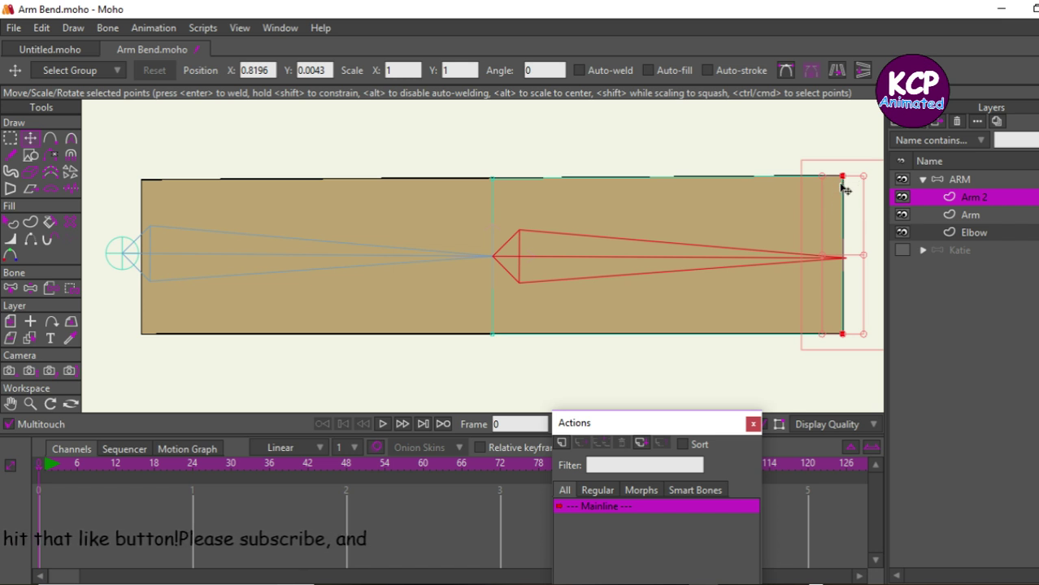
drag(843, 177, 849, 202)
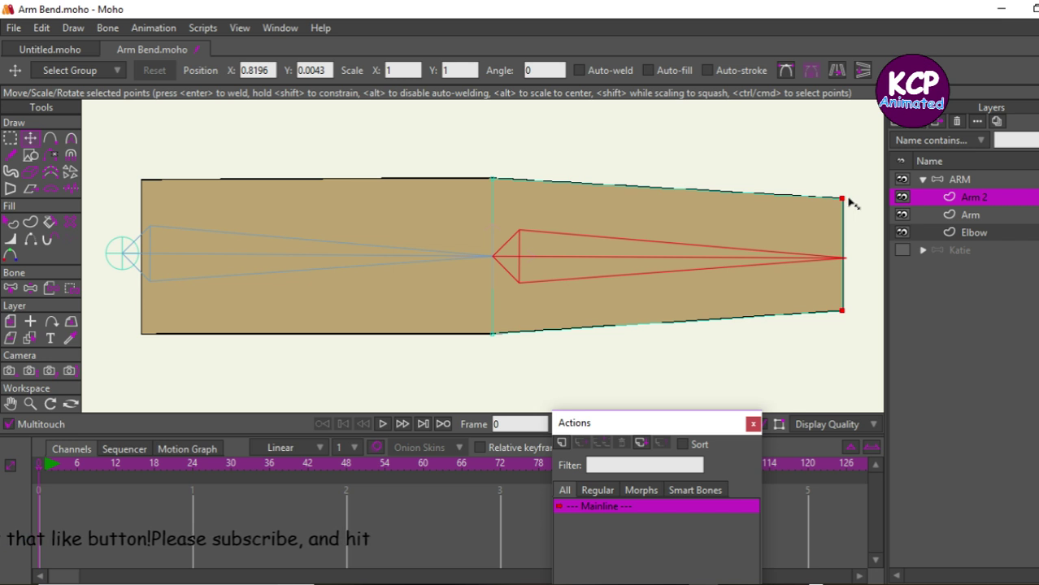
- Split the Arm segment's left edge at its middle and pull the new point outward past the bone's base
click(943, 215)
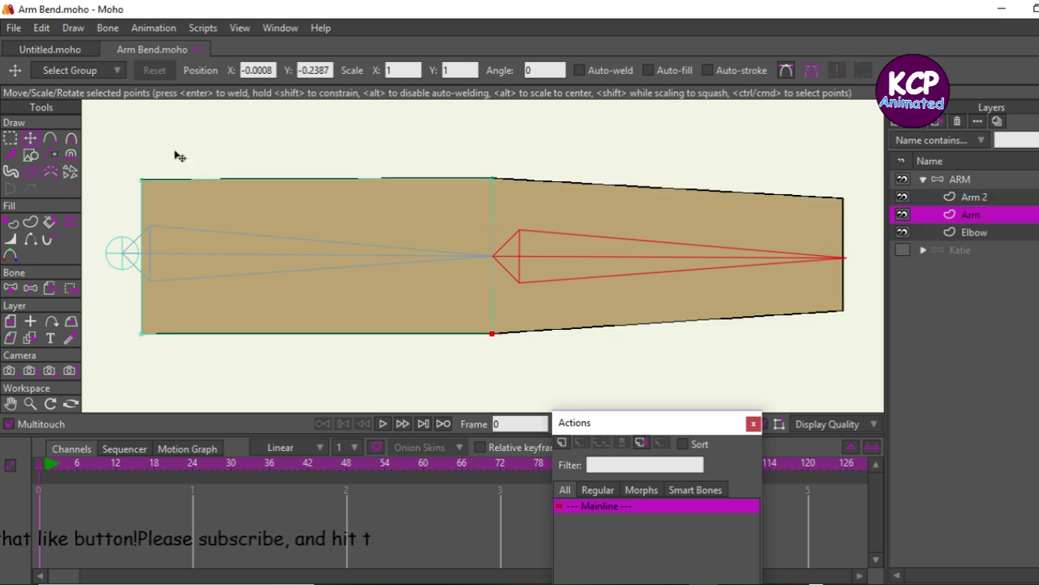
click(12, 139)
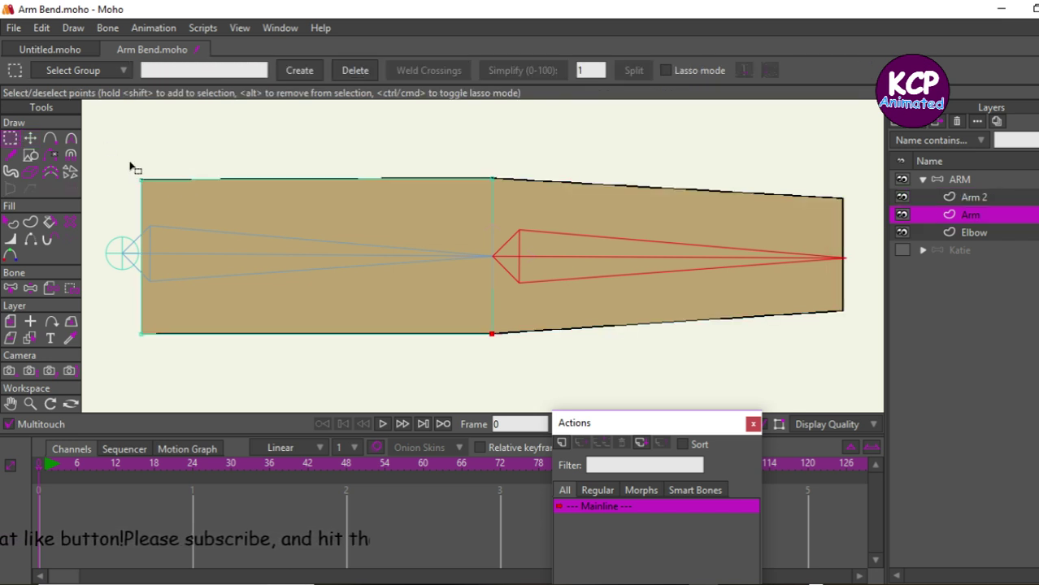
drag(130, 167, 167, 378)
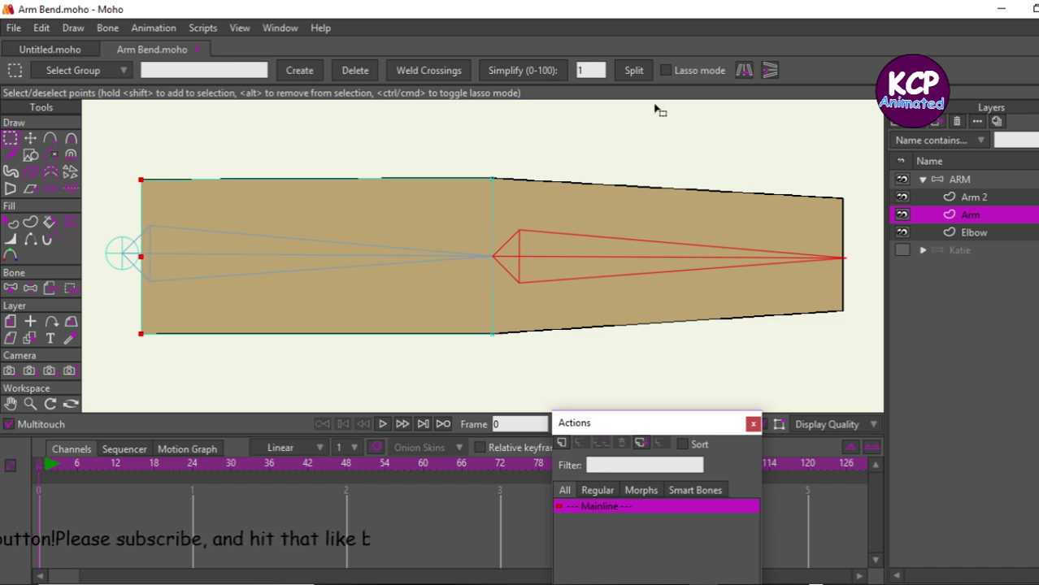
click(263, 232)
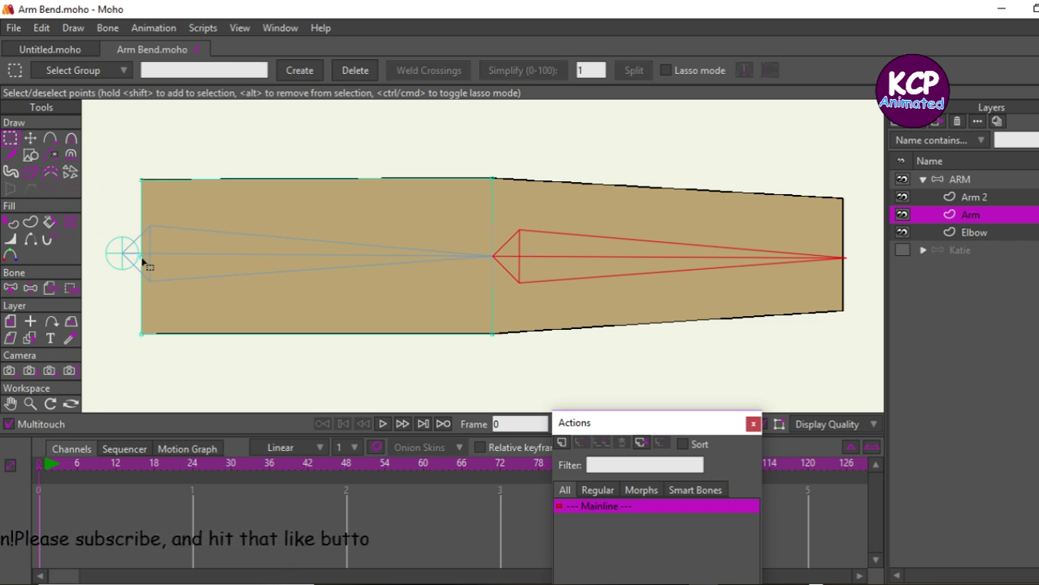
click(30, 139)
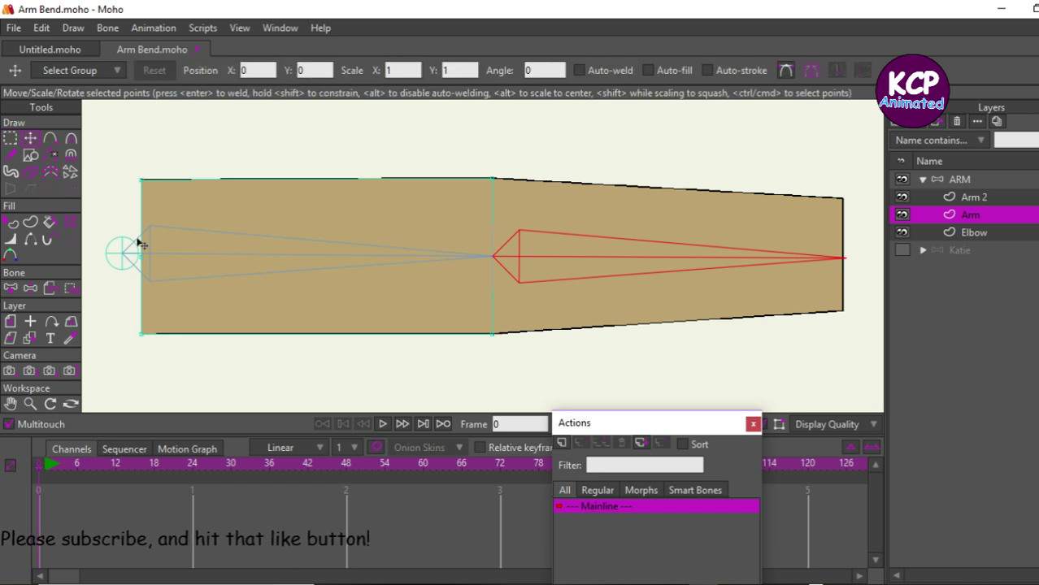
drag(142, 257, 100, 256)
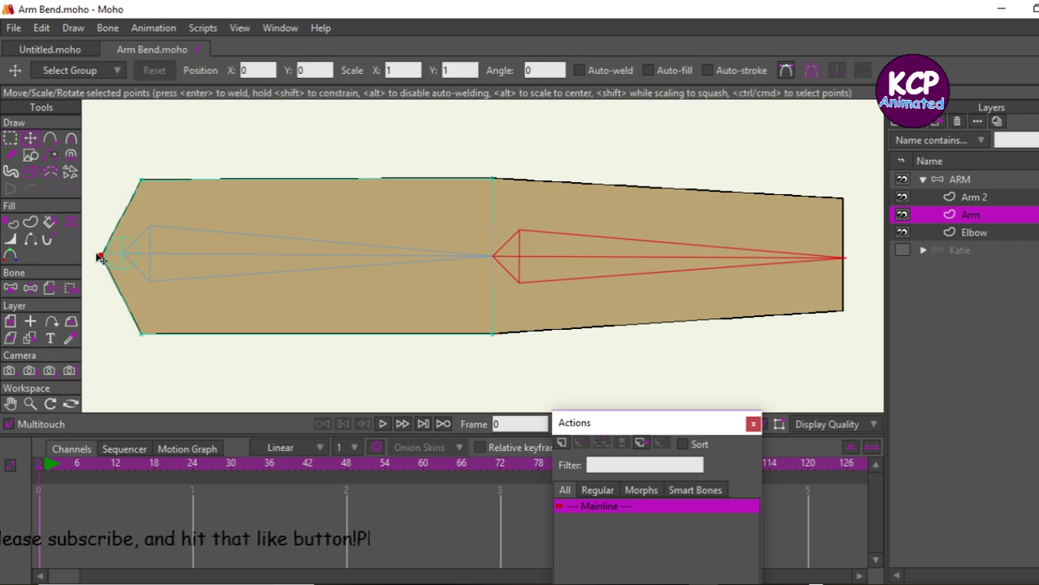
- Smooth the Arm's outer left point and adjust its curvature to about 0.63 to round the shoulder end
click(71, 139)
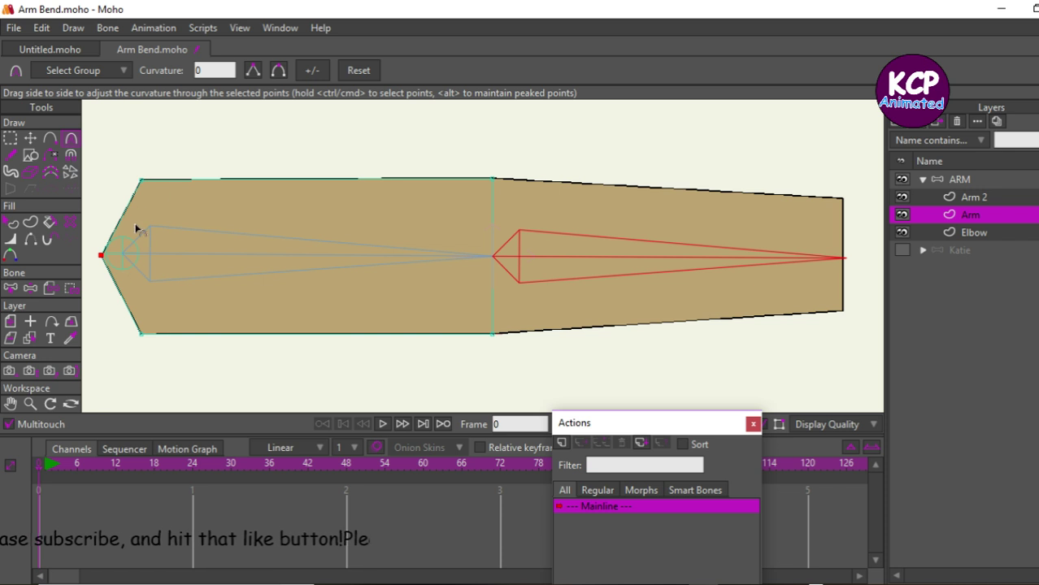
click(278, 70)
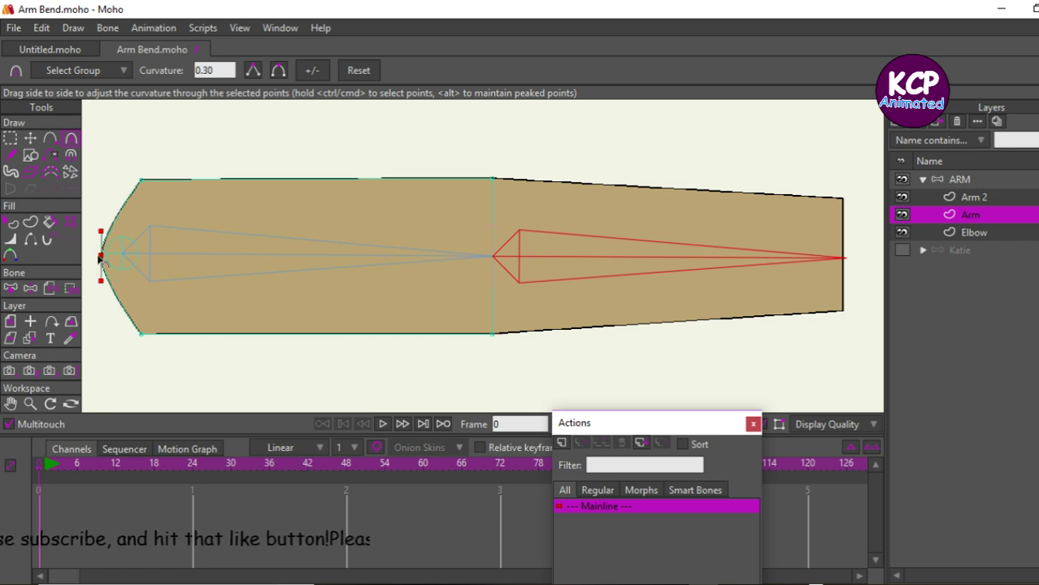
drag(101, 256, 359, 234)
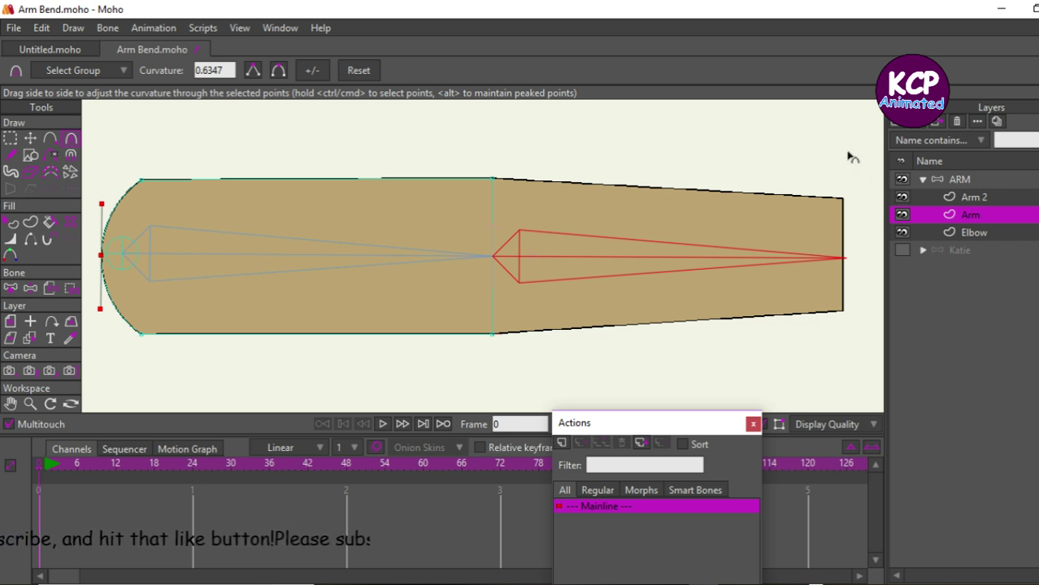
- Add a vector layer above Arm in the ARM group and name it Sleeves
click(899, 123)
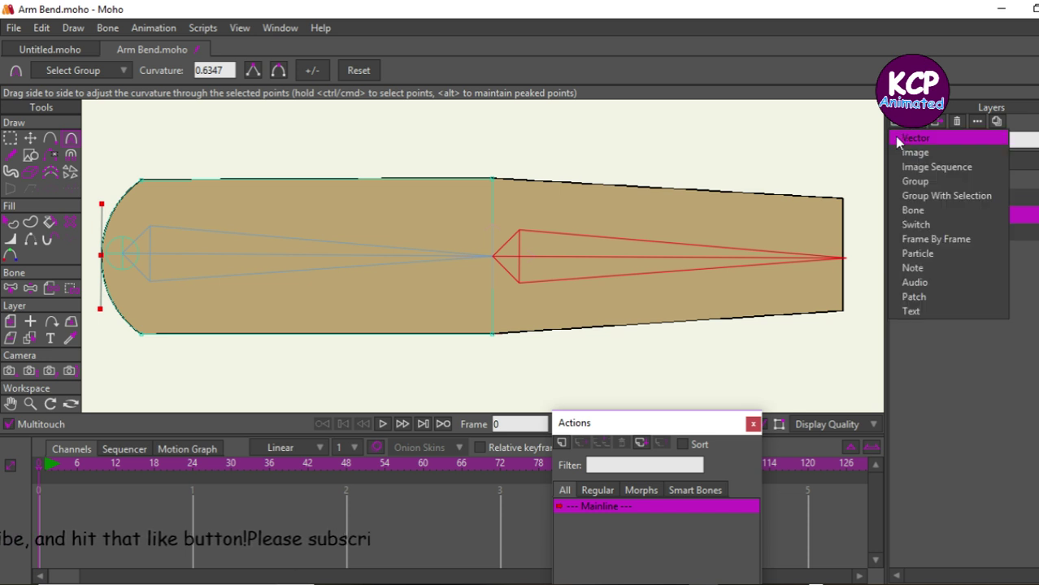
click(909, 136)
double_click(971, 215)
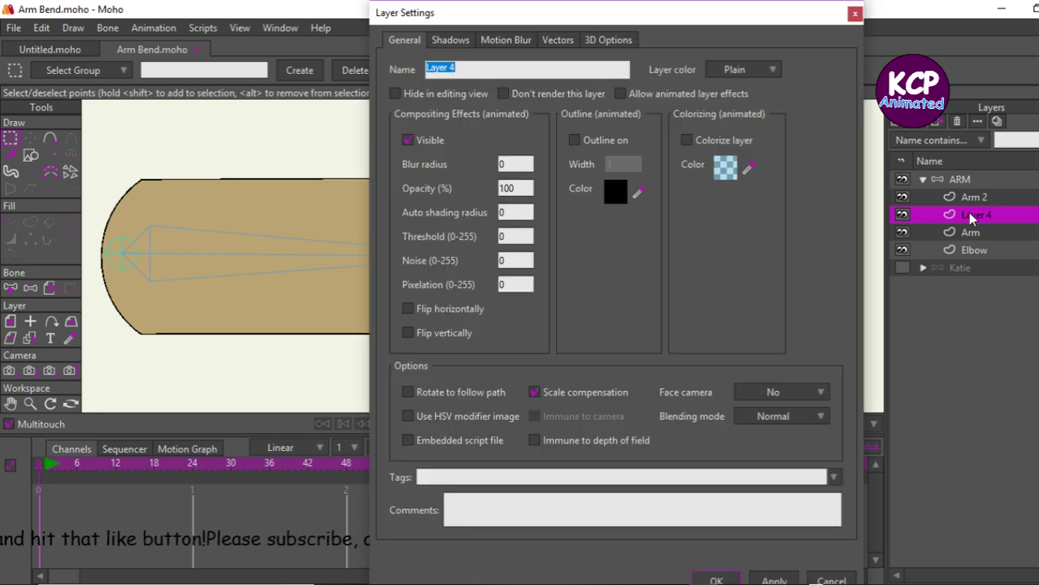
text(Slee)
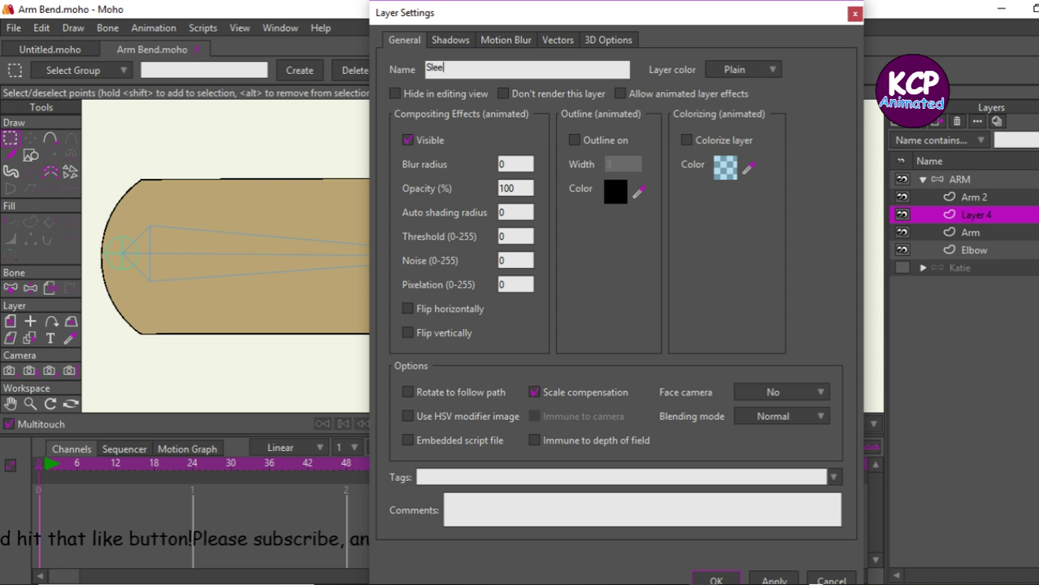
text(ve)
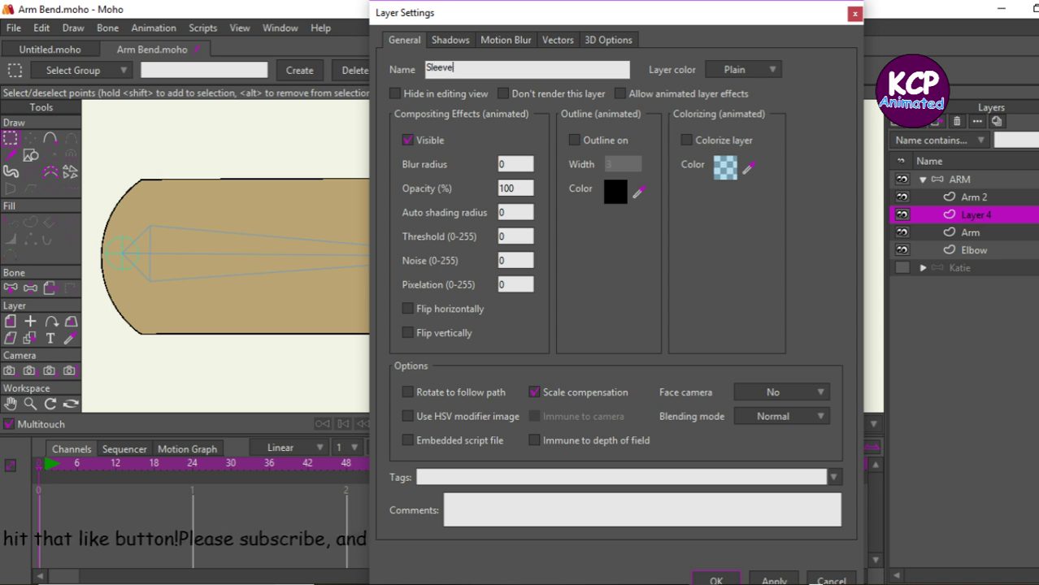
text(s)
key(Return)
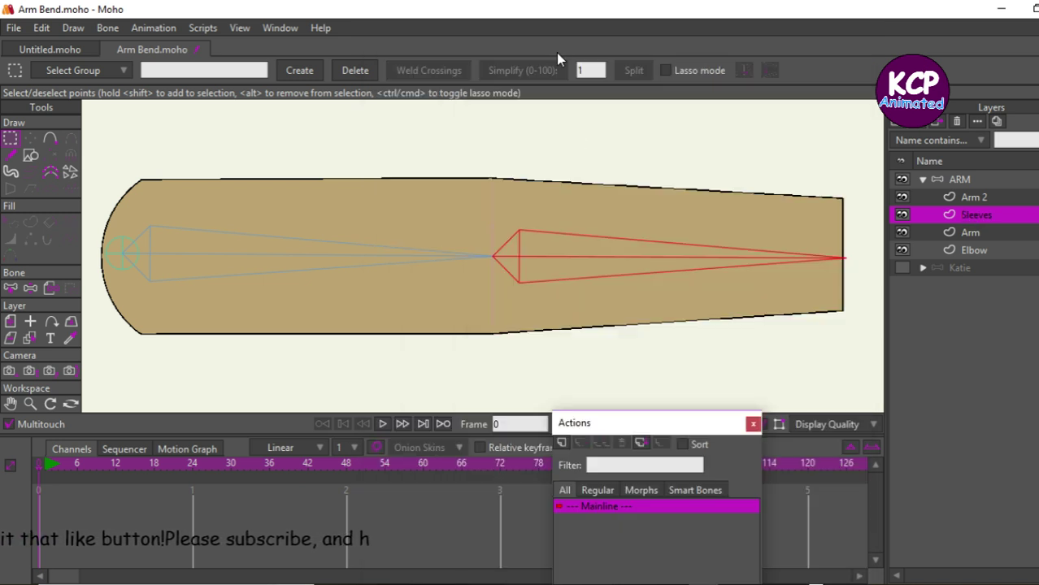
- Draw a filled rectangle over the upper arm on the Sleeves layer and pull added mid-edge points outward to bulge both ends
click(38, 152)
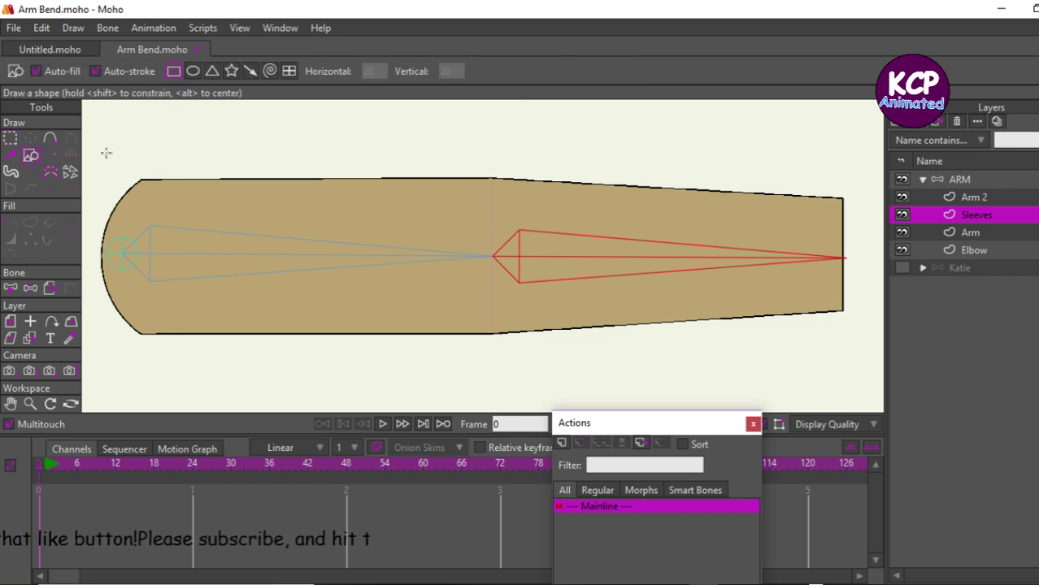
mouse_move(101, 147)
mouse_down()
mouse_move(250, 339)
mouse_move(341, 367)
mouse_move(415, 363)
mouse_up()
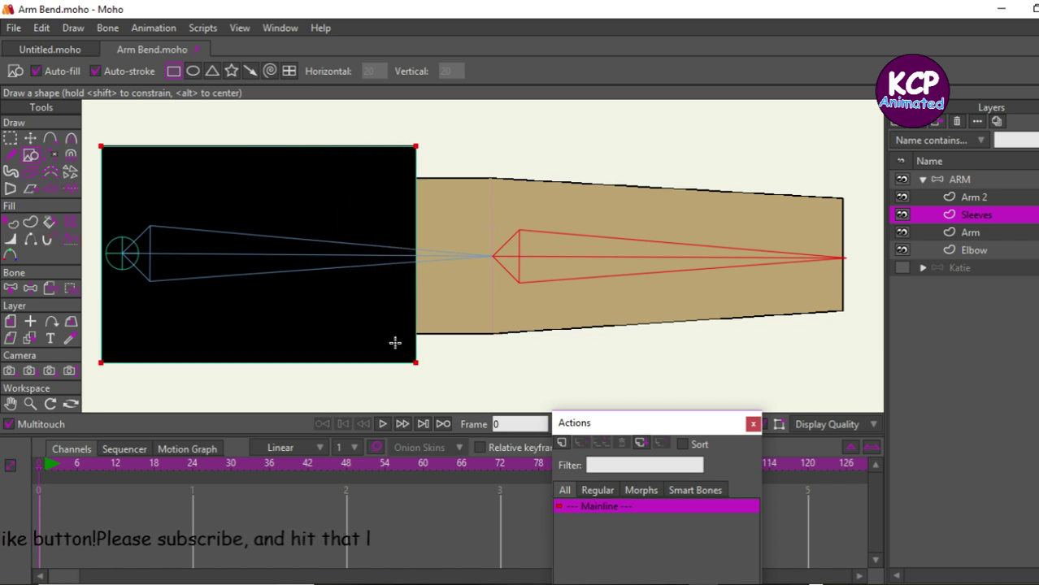
click(39, 139)
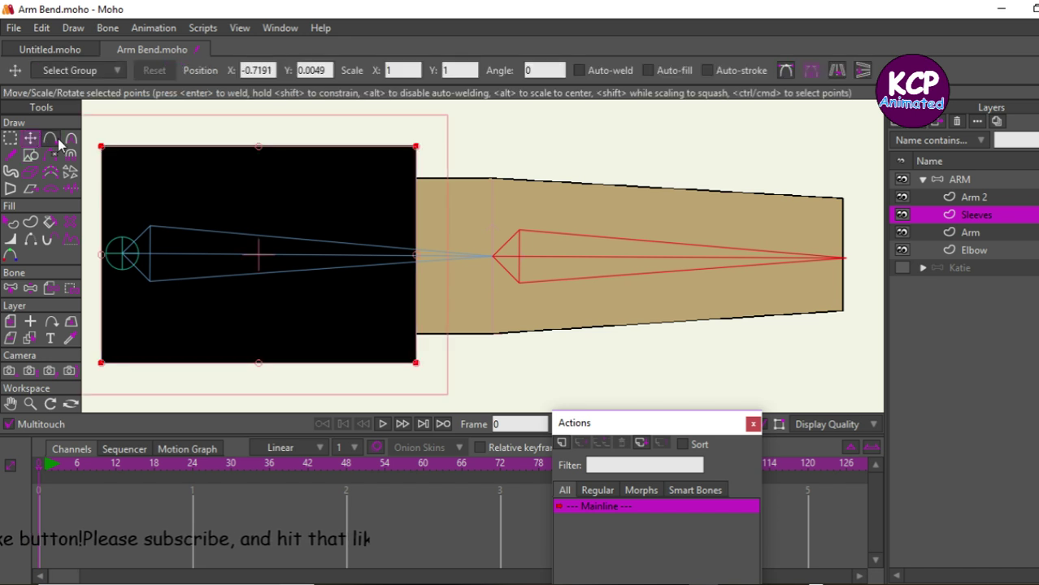
click(55, 141)
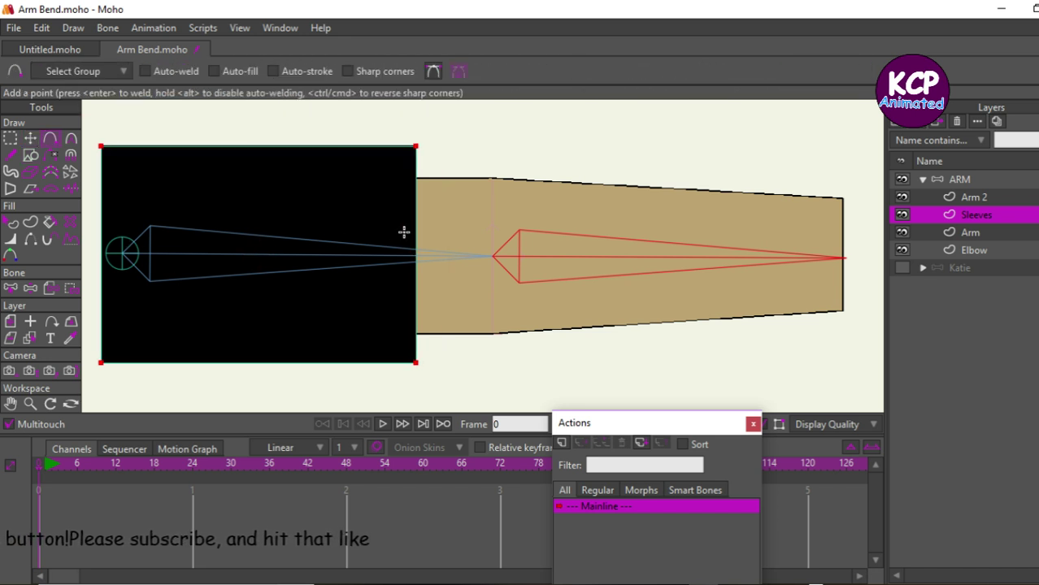
drag(415, 233, 443, 237)
click(101, 246)
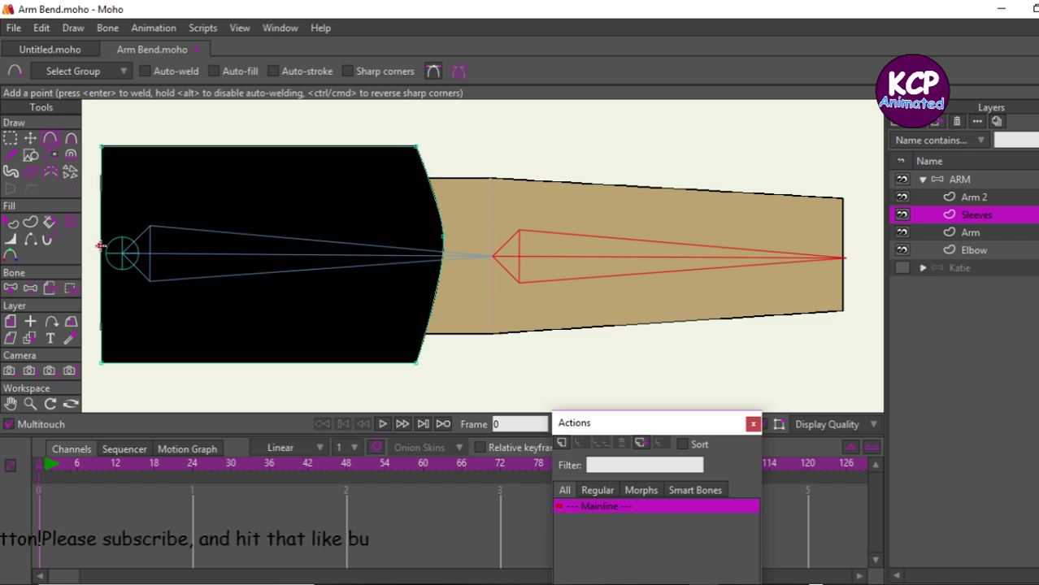
mouse_move(101, 245)
mouse_down()
mouse_move(59, 242)
mouse_move(51, 229)
mouse_up()
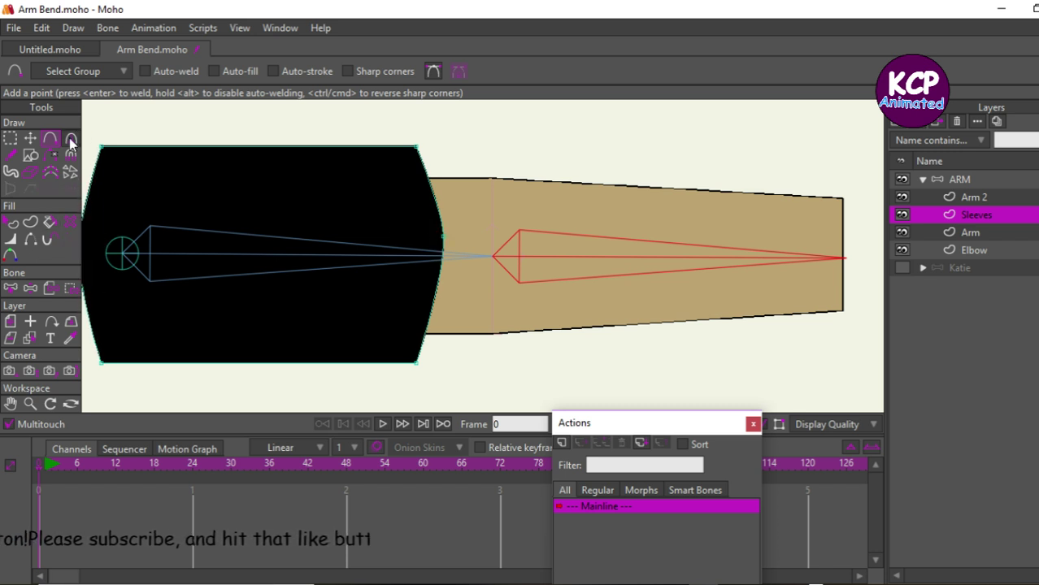
- Round the sleeve's shoulder end by increasing its middle point's curvature and moving that point outward to about X -1.32, Y 0.02
click(71, 140)
scroll(180, 269, up, 2)
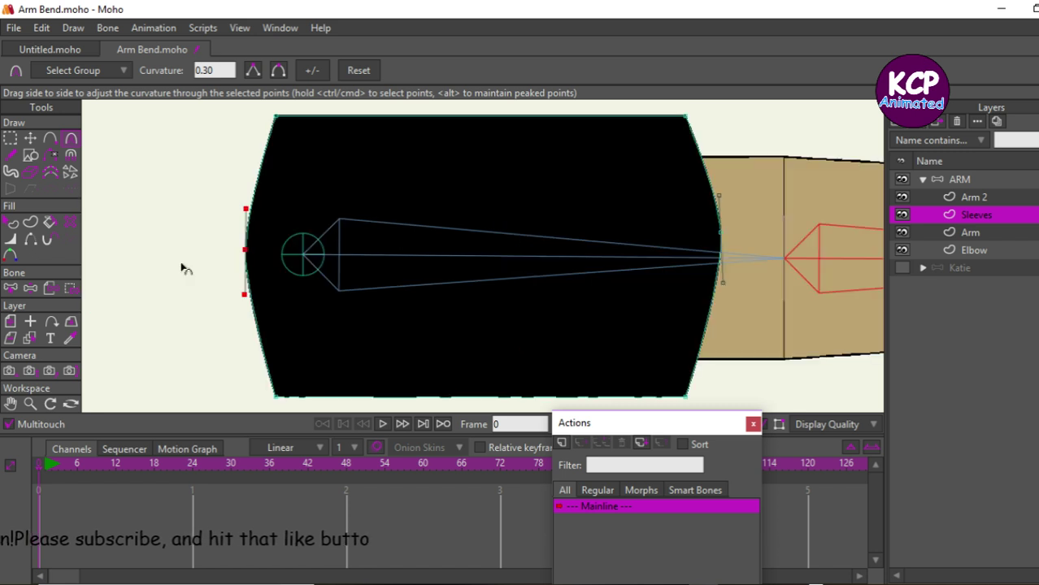
drag(246, 253, 695, 308)
key(t)
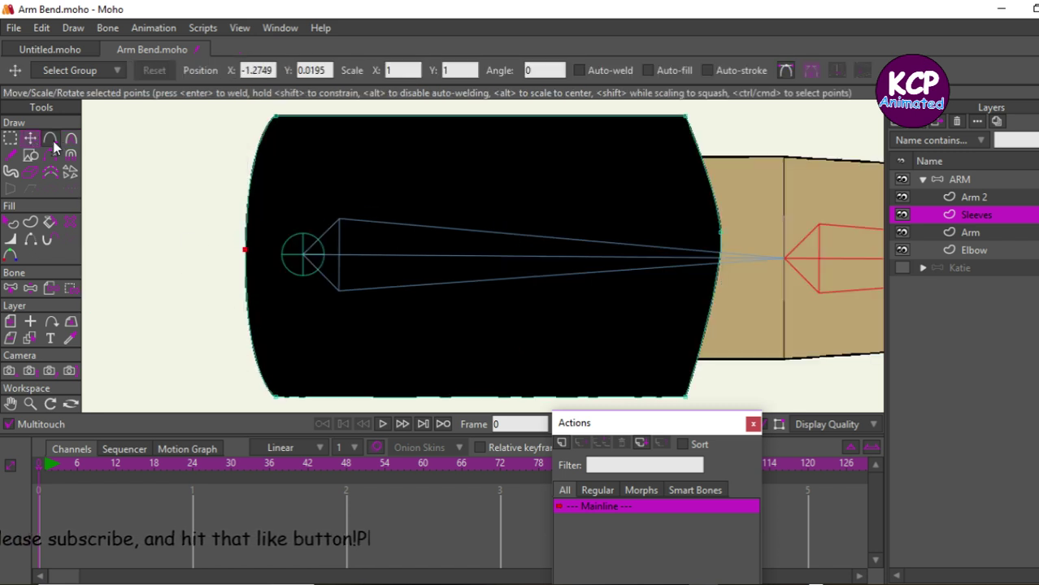
drag(262, 262, 227, 250)
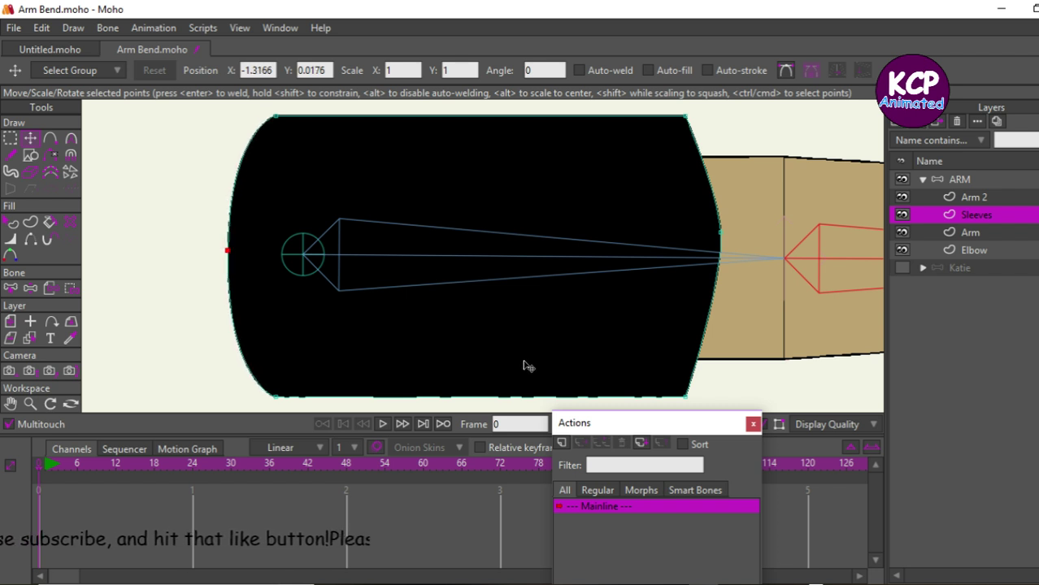
- Move the Sleeves layer above Arm 2 at the top of the ARM group and render the frame to check it
click(963, 180)
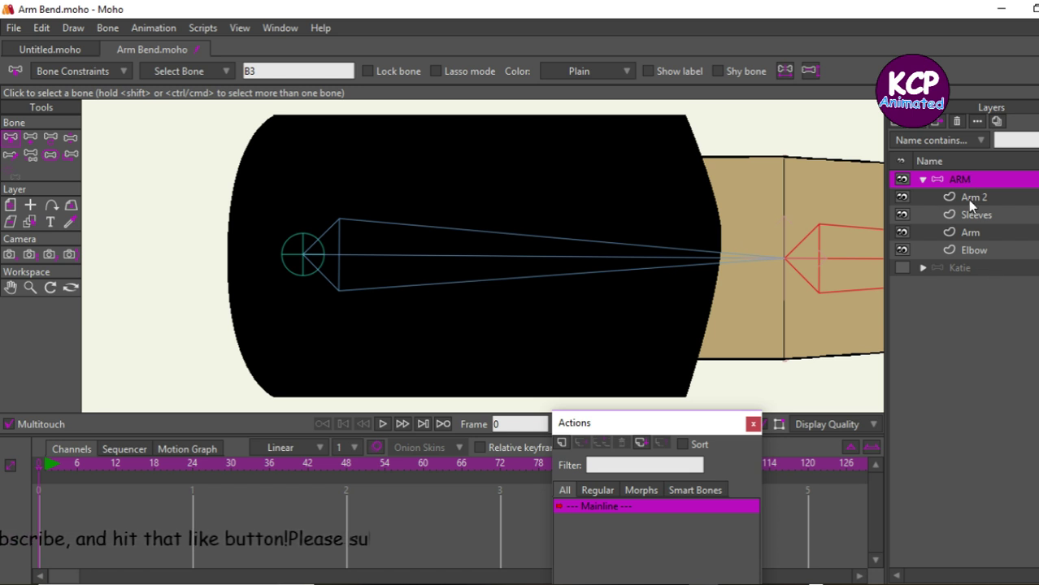
drag(986, 211, 985, 192)
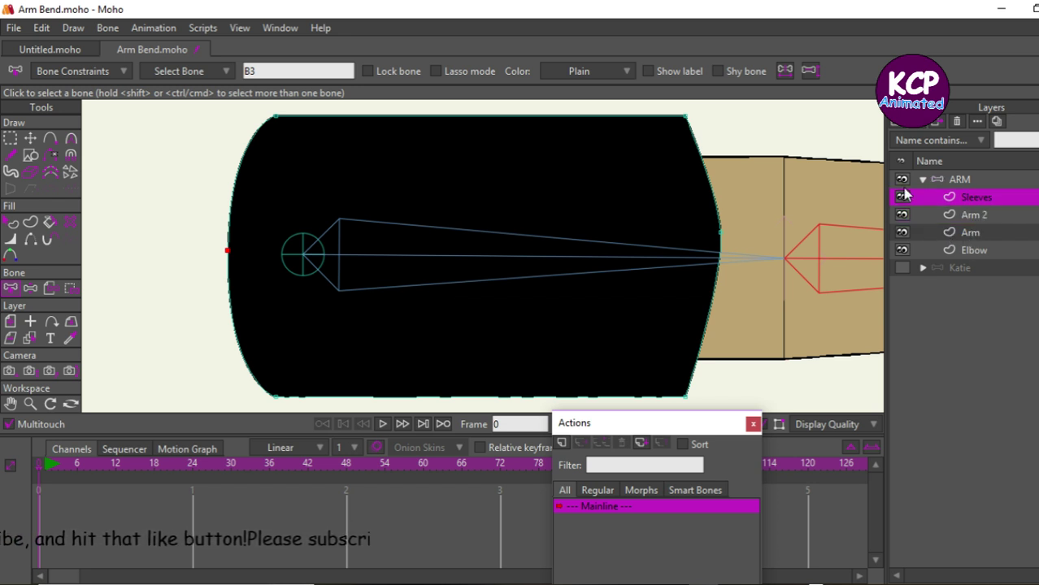
key(ctrl+r)
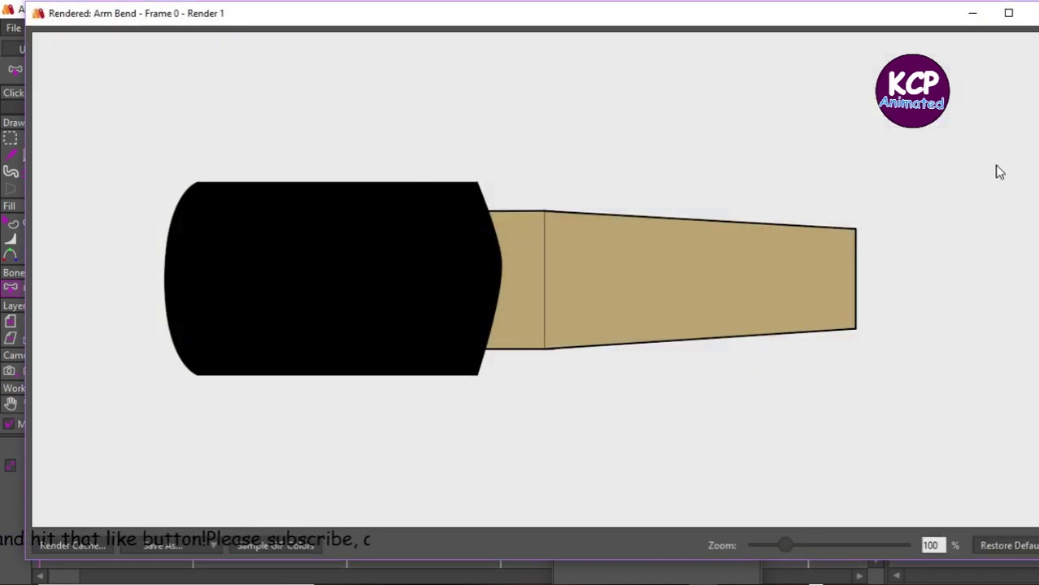
click(1033, 13)
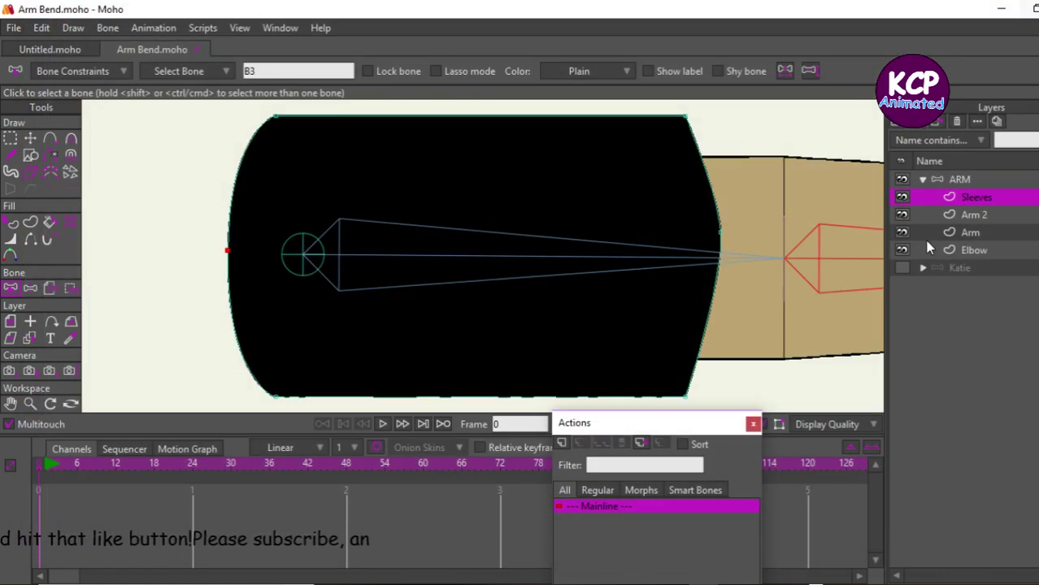
- Try to hide the Arm's vertical edge at the elbow joint with Hide Edge and render the frame to check it
click(959, 216)
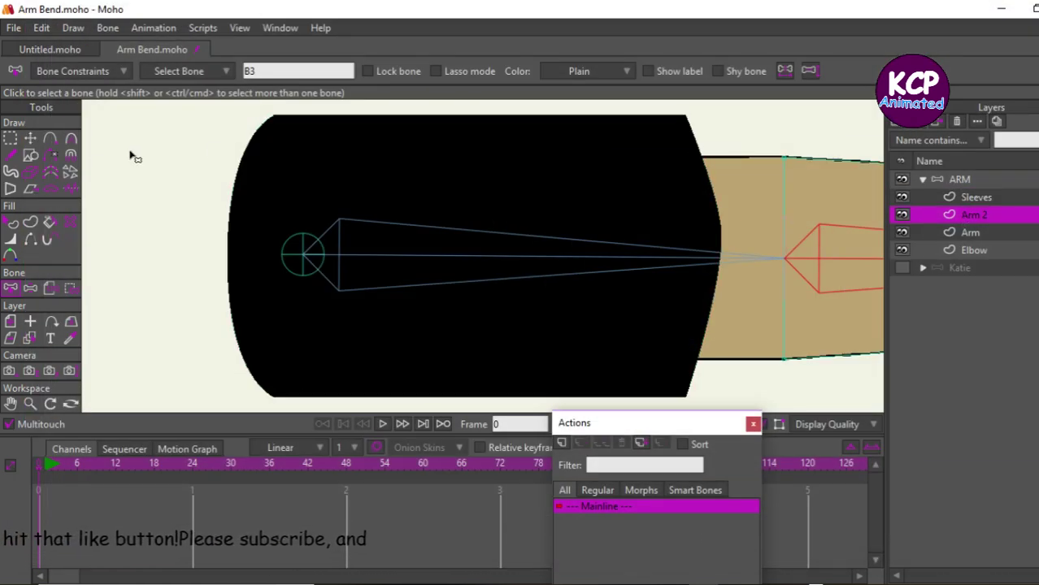
click(32, 241)
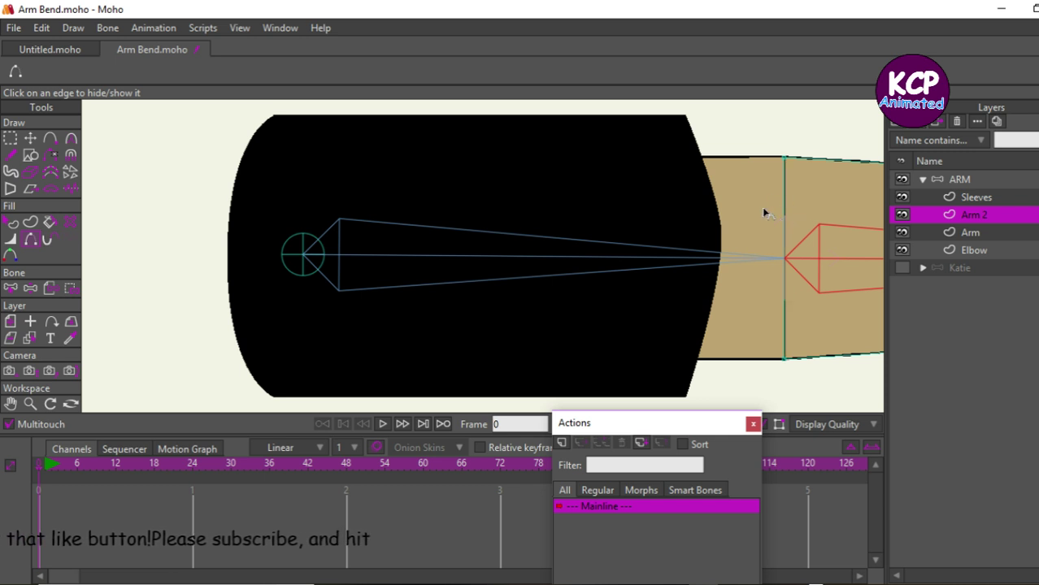
click(962, 234)
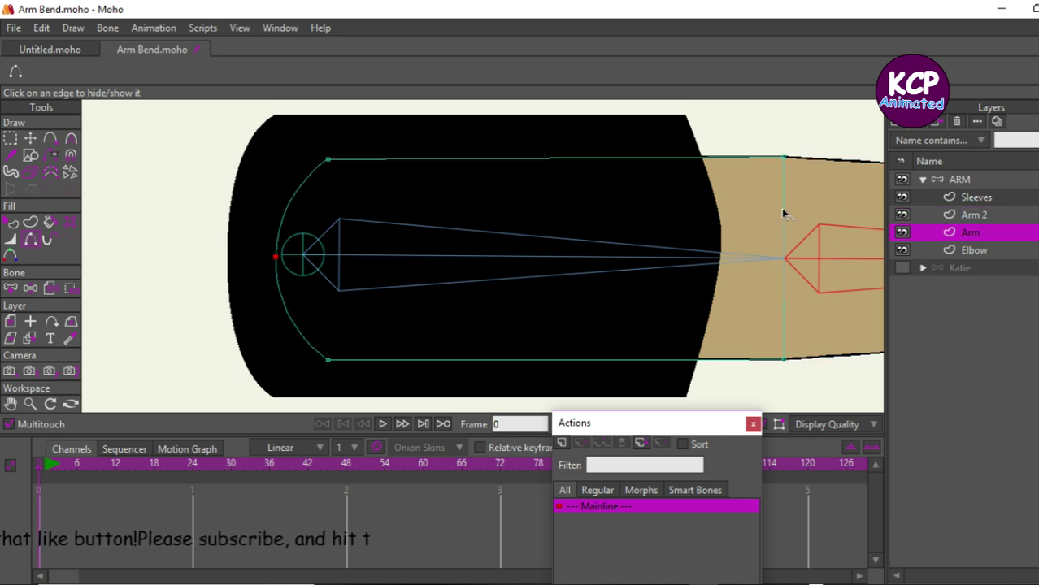
click(784, 214)
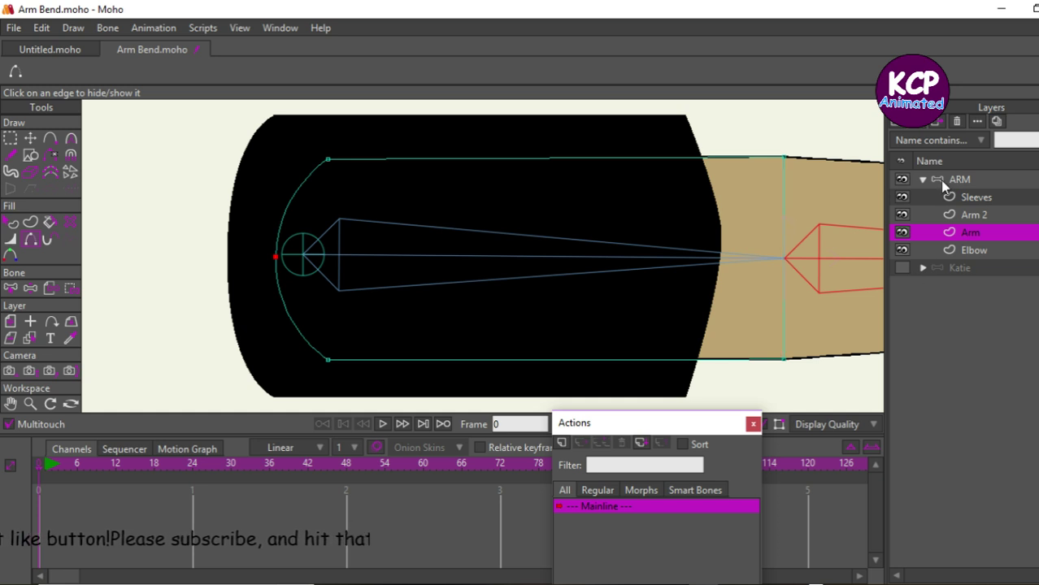
key(ctrl+r)
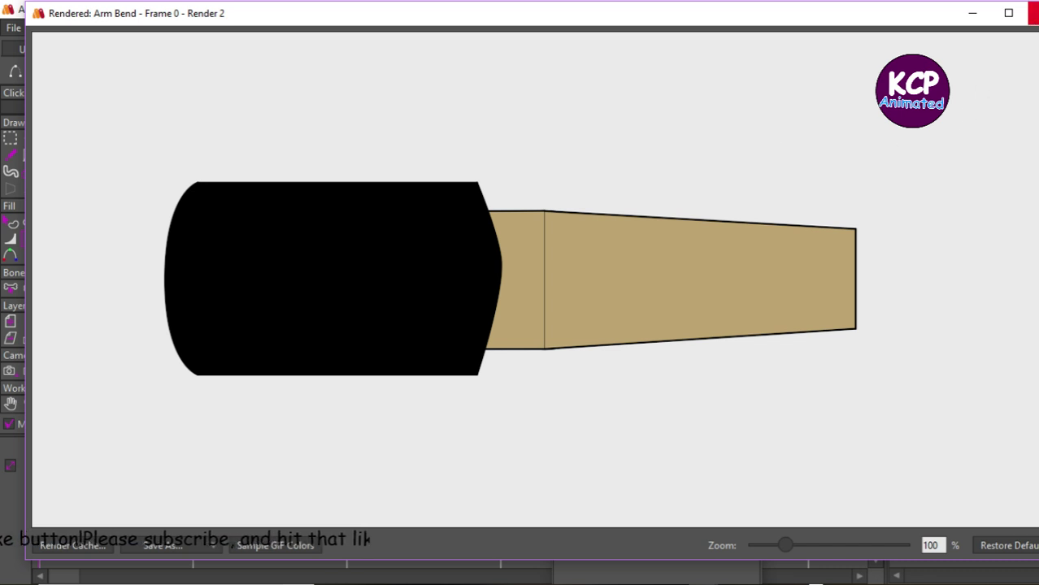
click(1031, 11)
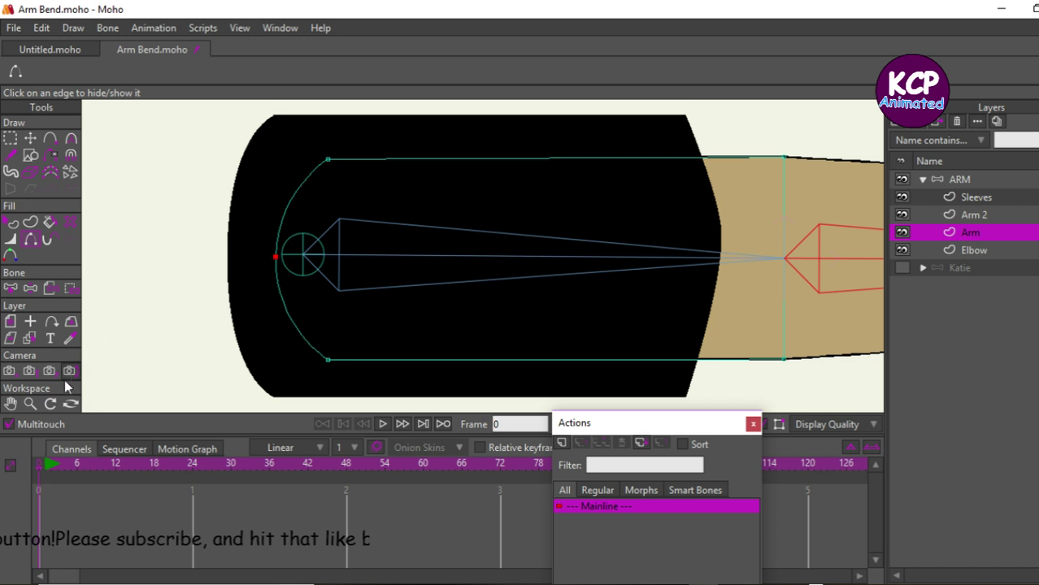
- Hide the Arm 2 layer and render the frame to examine the line at the elbow joint
click(31, 409)
drag(344, 333, 823, 271)
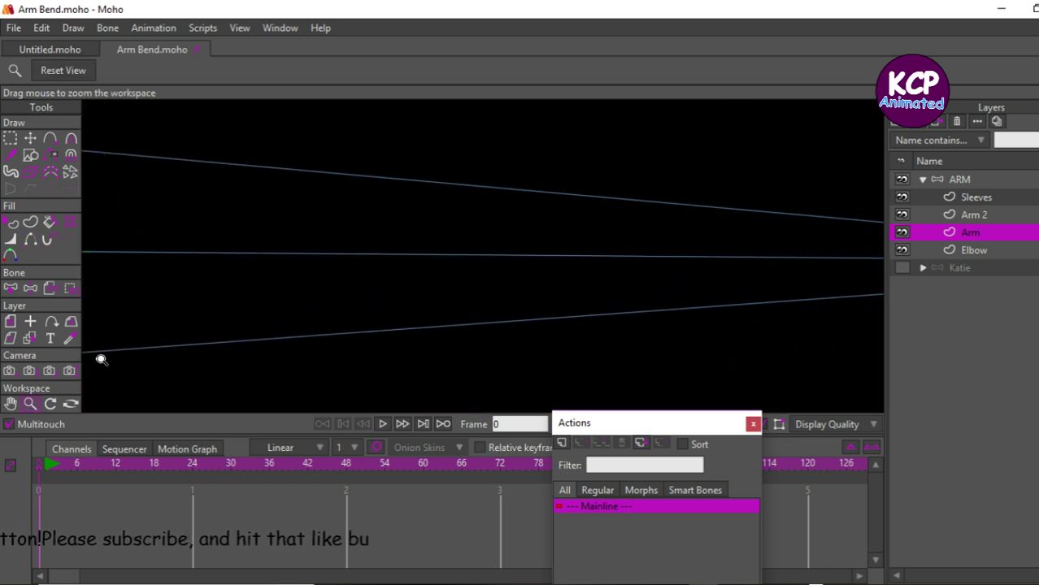
click(10, 404)
drag(452, 351, 209, 364)
mouse_move(569, 335)
mouse_down()
mouse_move(188, 340)
mouse_move(163, 314)
mouse_up()
drag(377, 317, 371, 392)
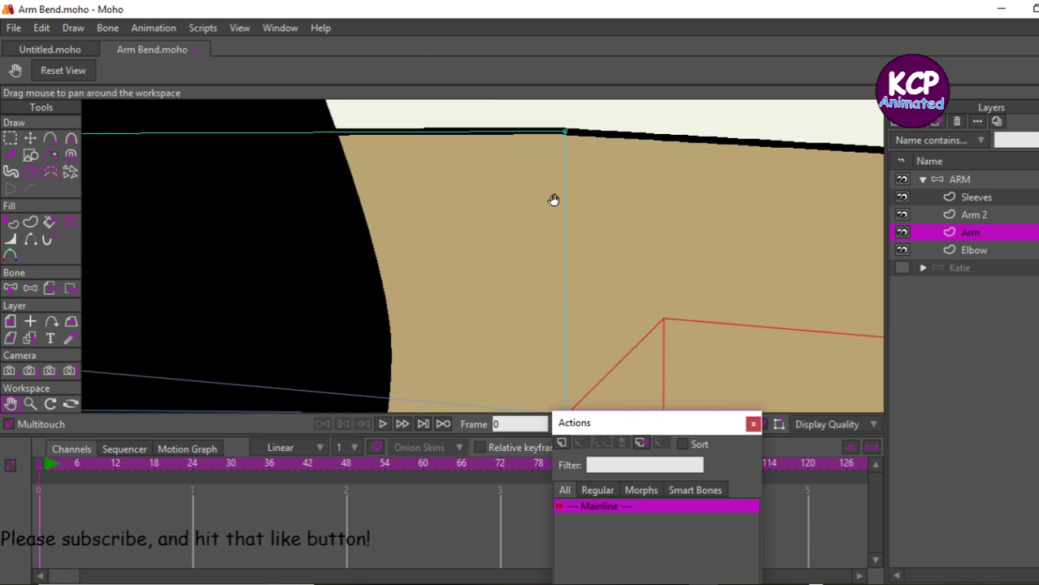
click(902, 215)
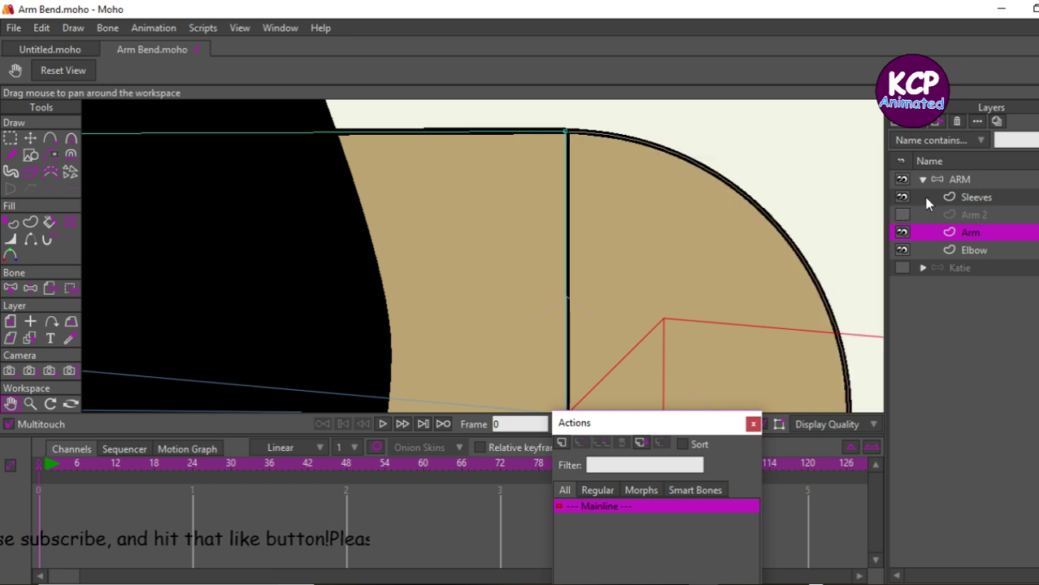
key(ctrl+r)
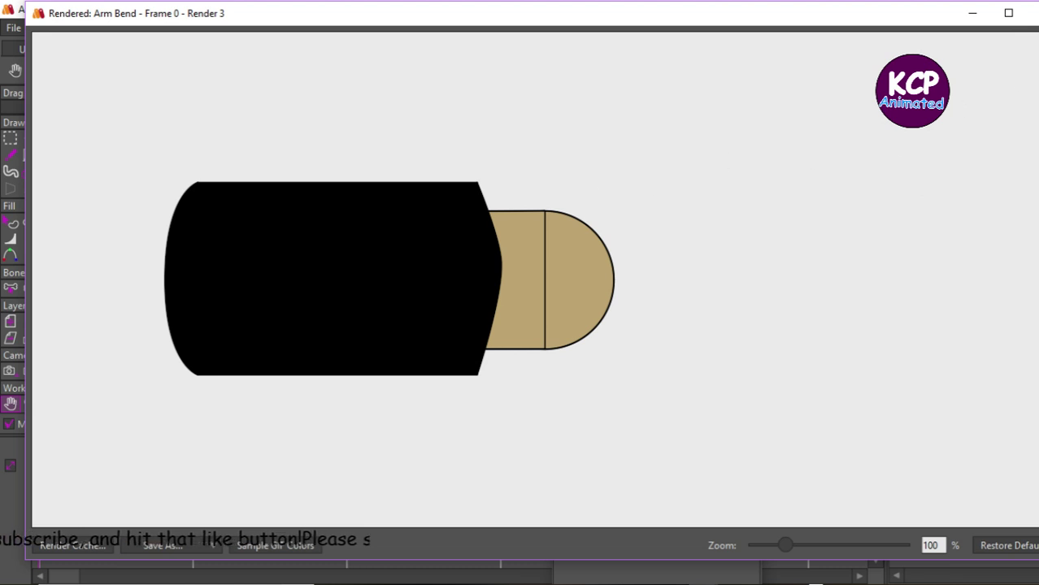
click(1031, 13)
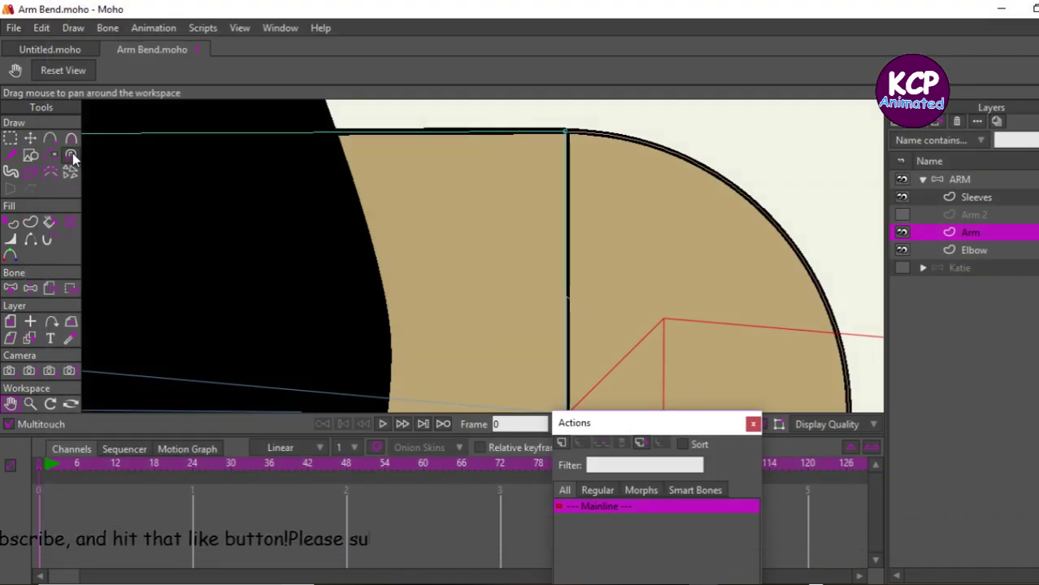
- Nudge the Arm's upper corner point at the elbow joint to about X 0.0013, Y 0.2392 to cover the Elbow's line
click(30, 139)
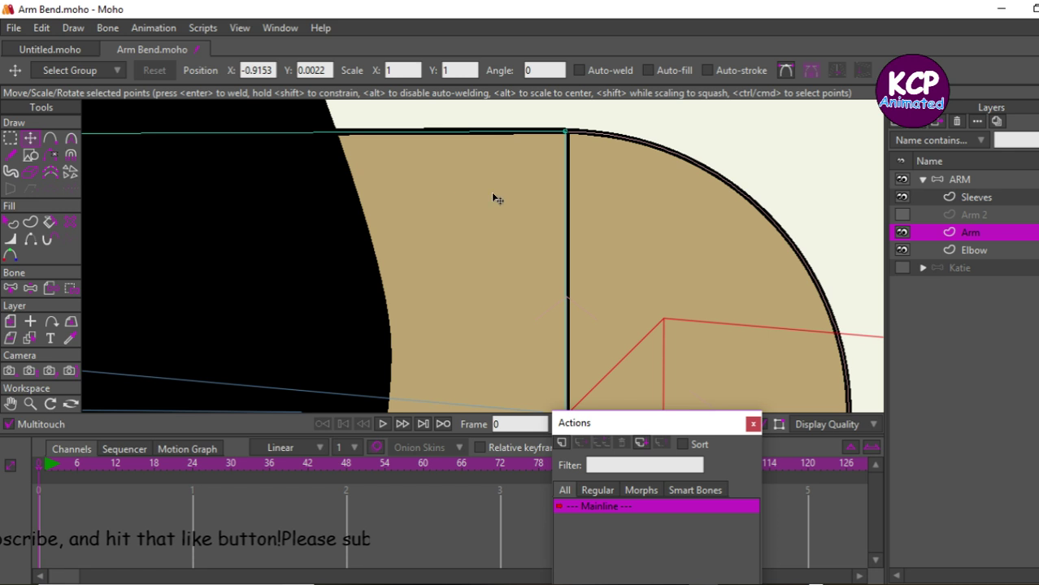
click(563, 127)
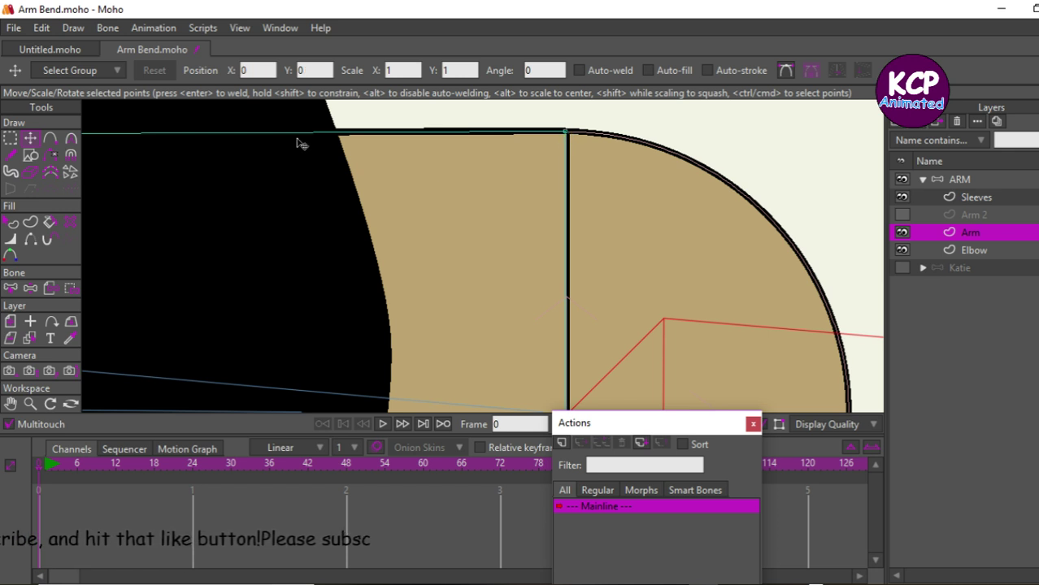
drag(572, 140, 573, 139)
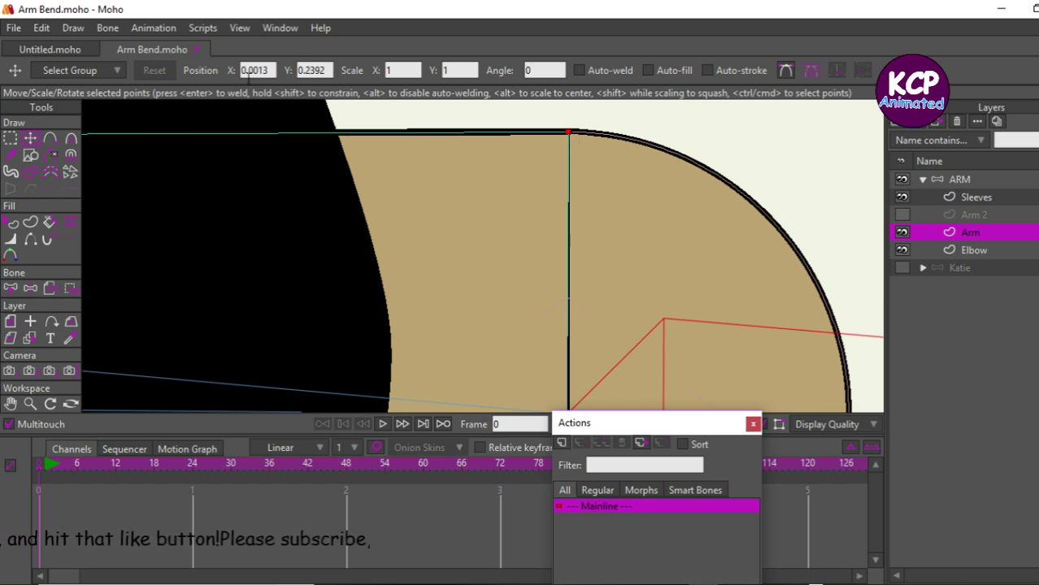
- Nudge the Arm's lower corner point at the elbow joint to about X 0.0018, Y -0.2394 to cover the Elbow's line
click(11, 404)
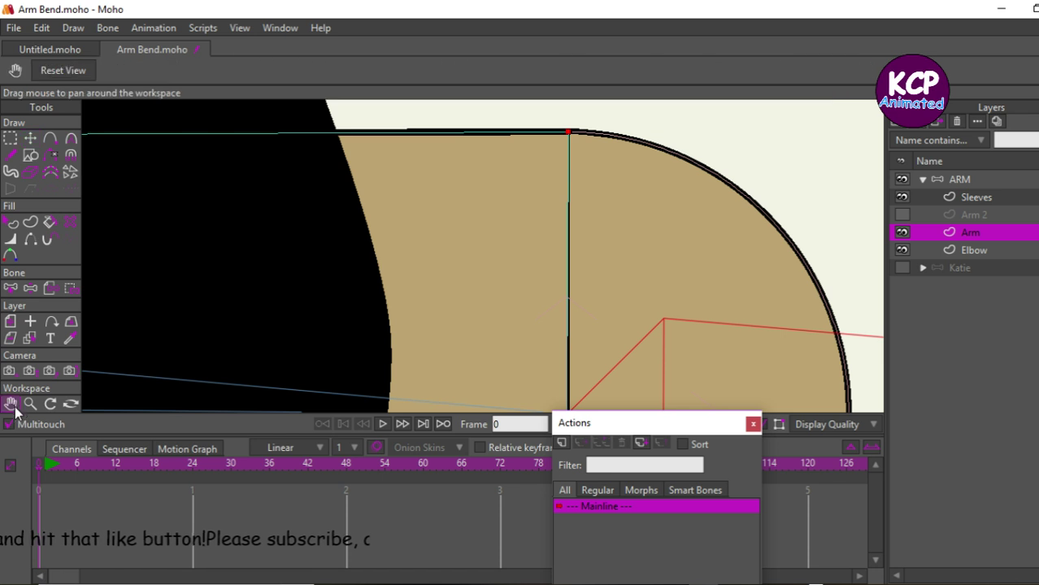
drag(337, 359, 320, 65)
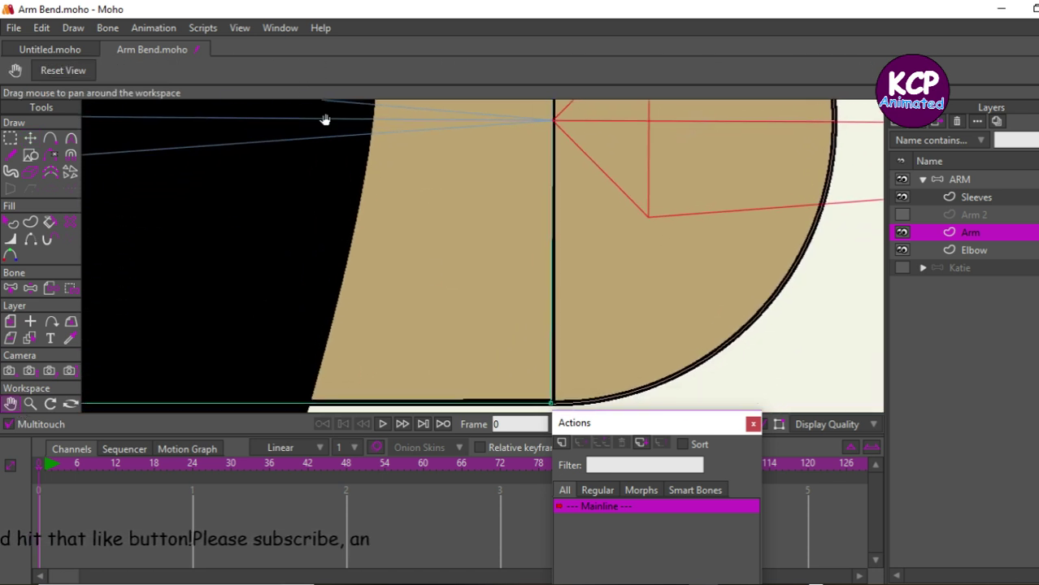
click(29, 140)
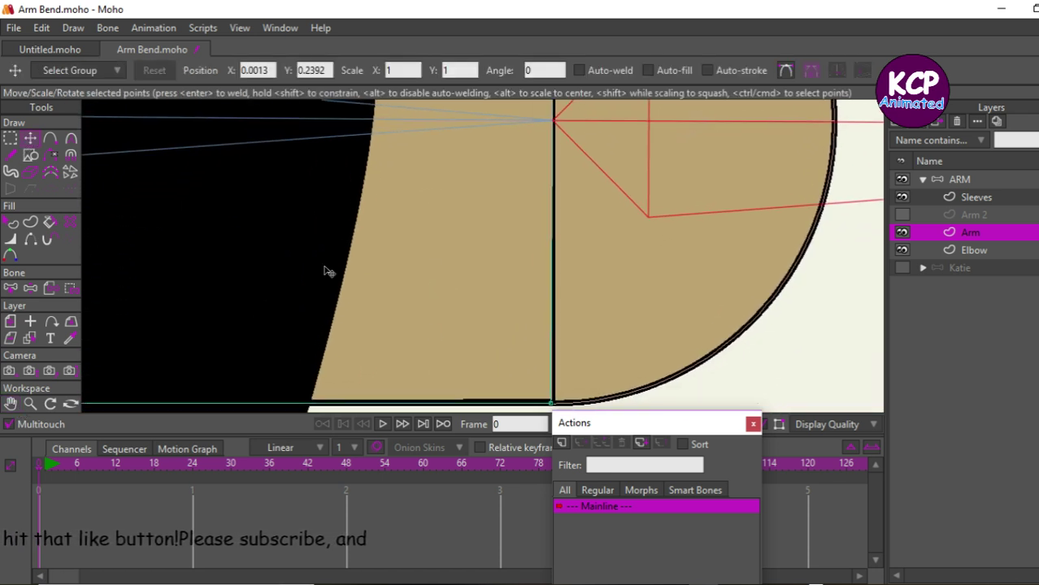
click(556, 405)
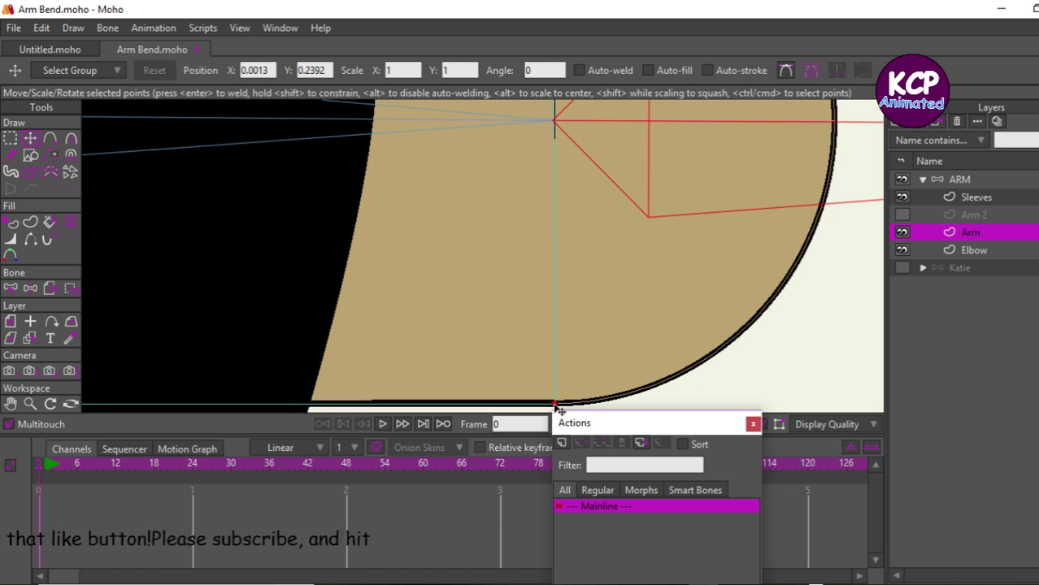
drag(560, 411, 560, 410)
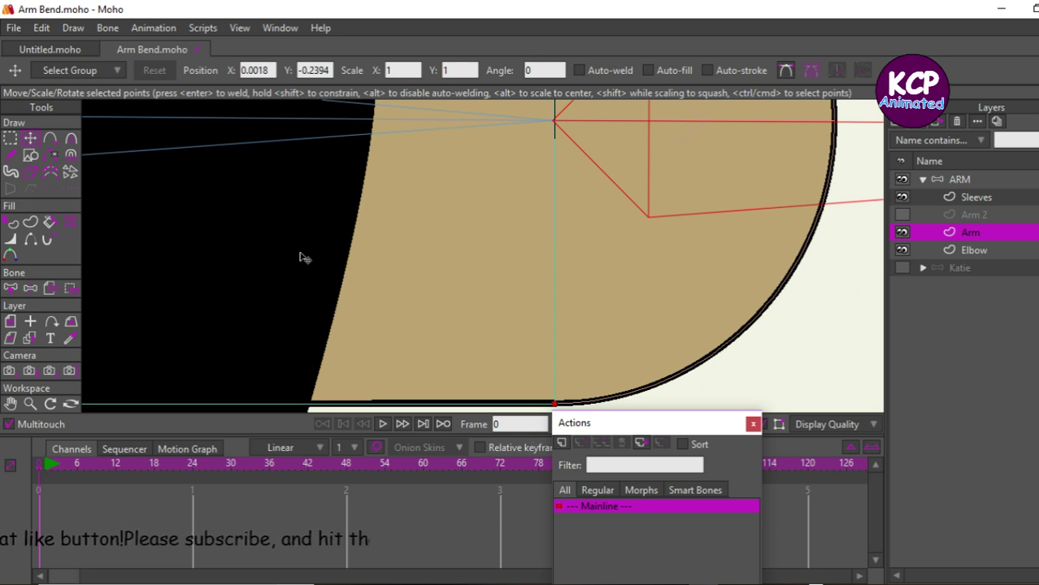
- Move the Arm's upper corner point at the elbow joint to about X 0.0023, Y 0.2399 and render the frame to check it
click(12, 404)
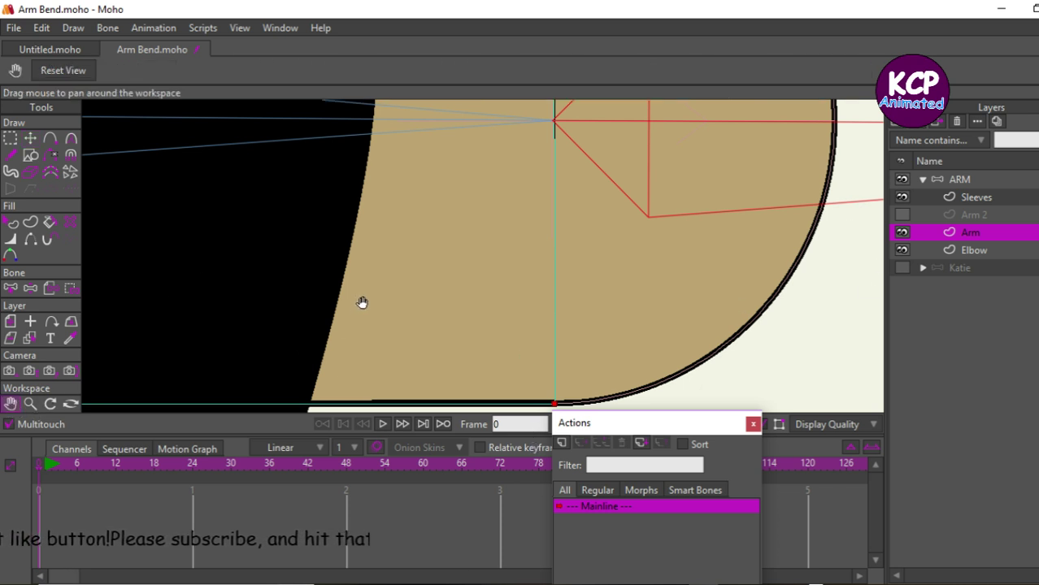
drag(361, 301, 130, 199)
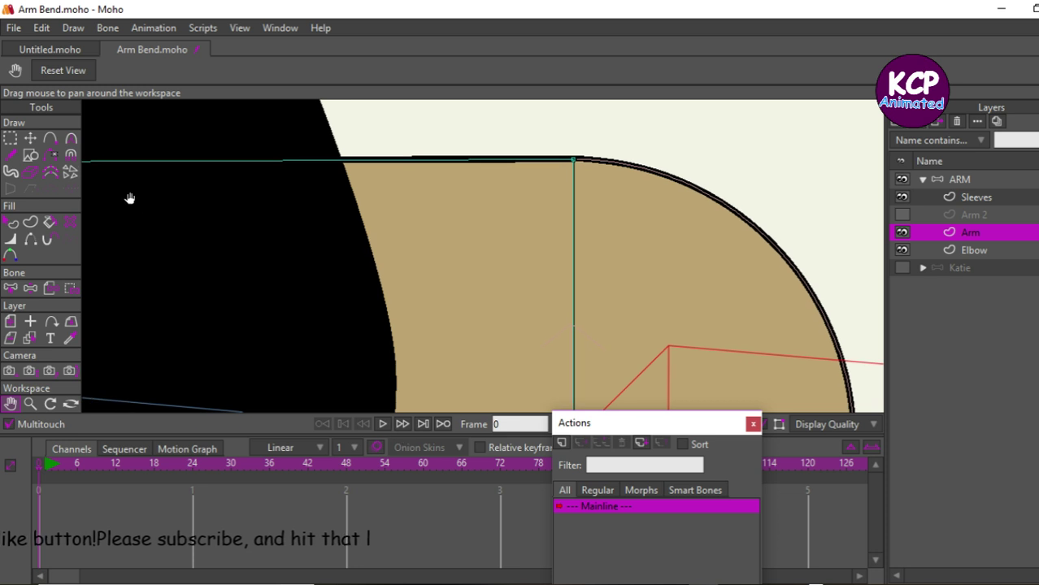
click(30, 139)
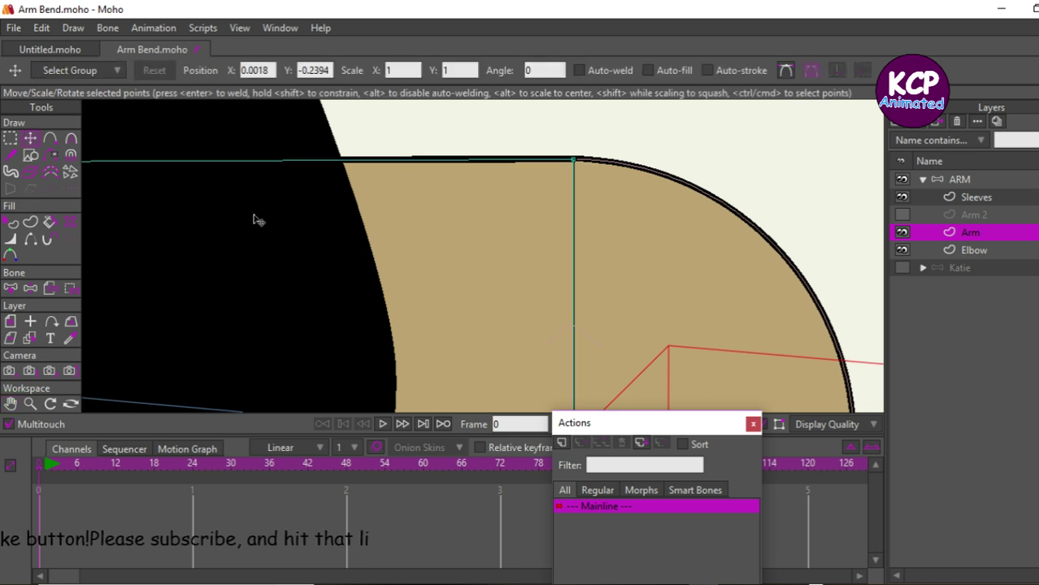
click(575, 160)
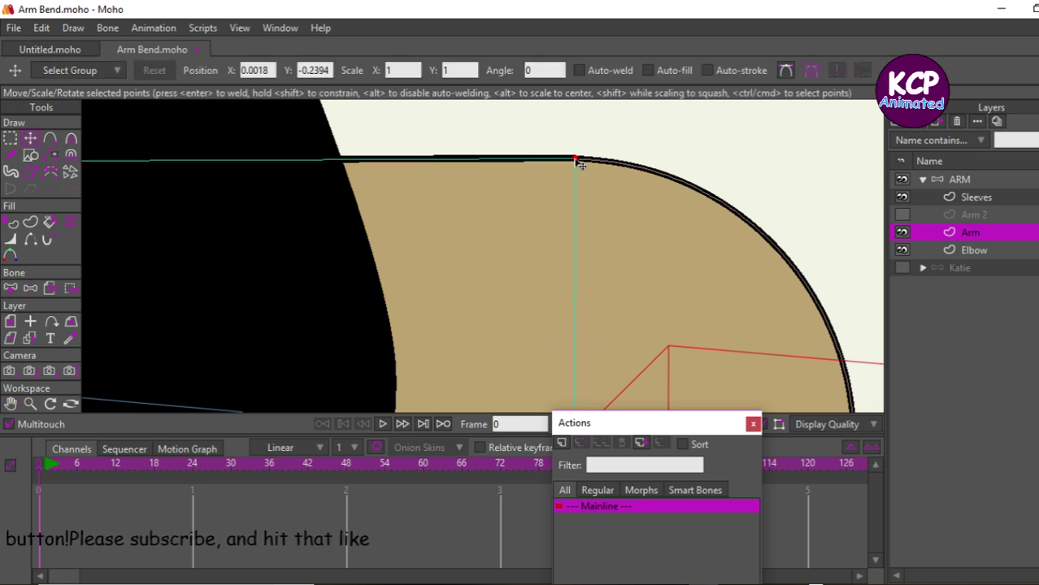
drag(579, 164, 581, 165)
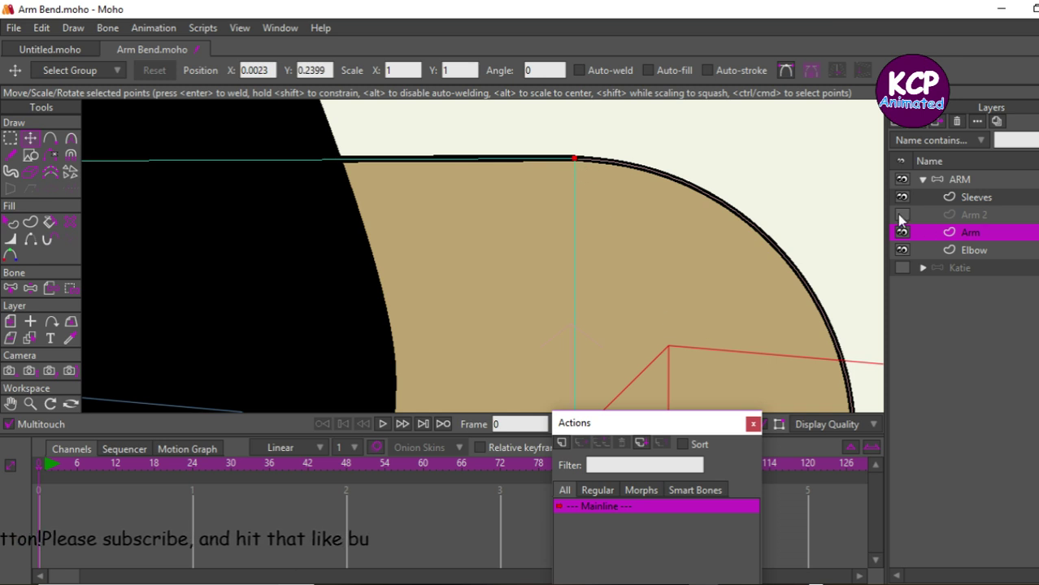
key(ctrl+r)
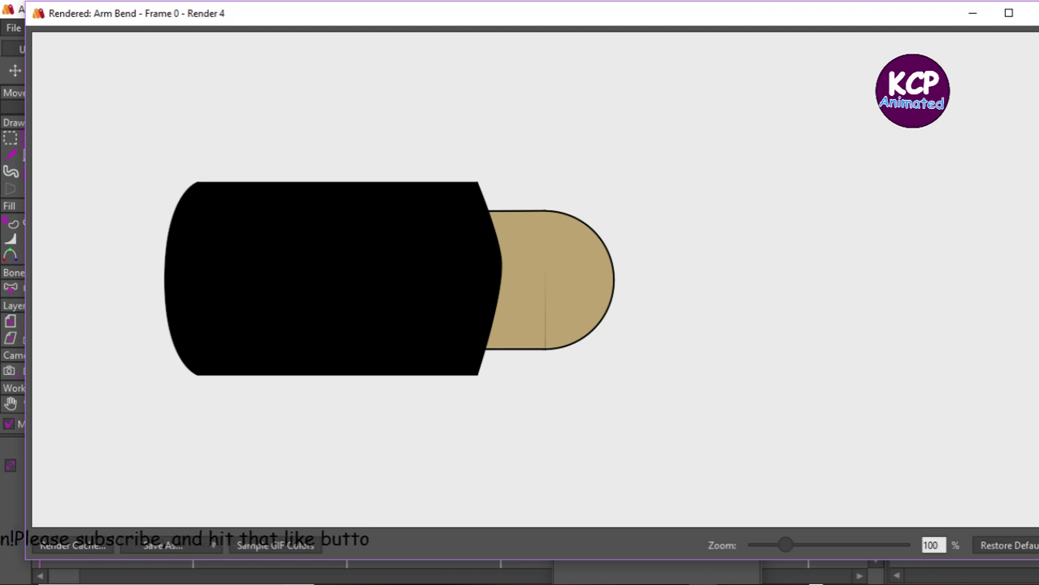
click(1032, 13)
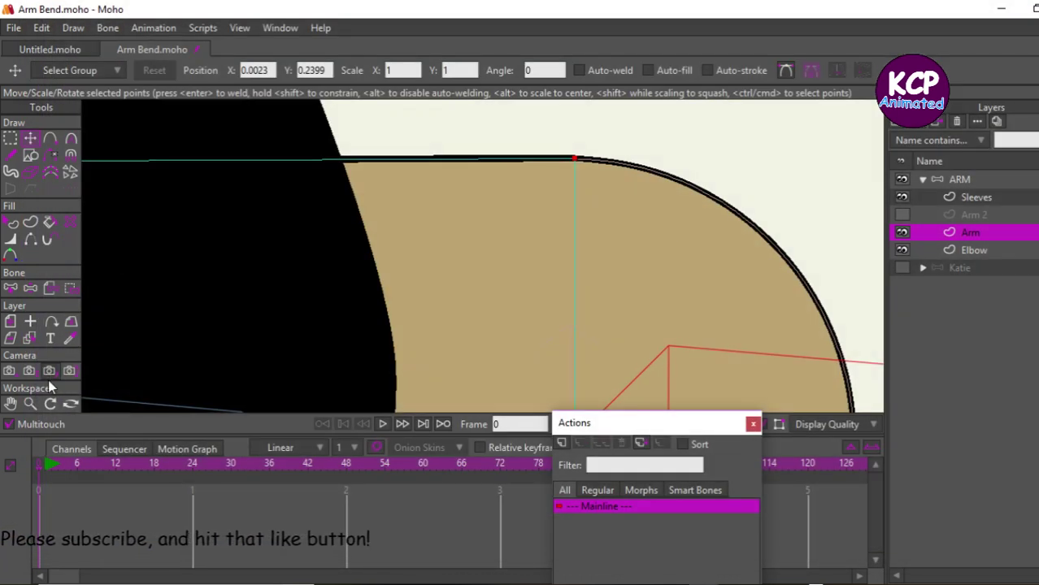
- Hide the Arm layer and hide the vertical edge through the middle of the Elbow circle with Hide Edge
scroll(190, 231, down, 1)
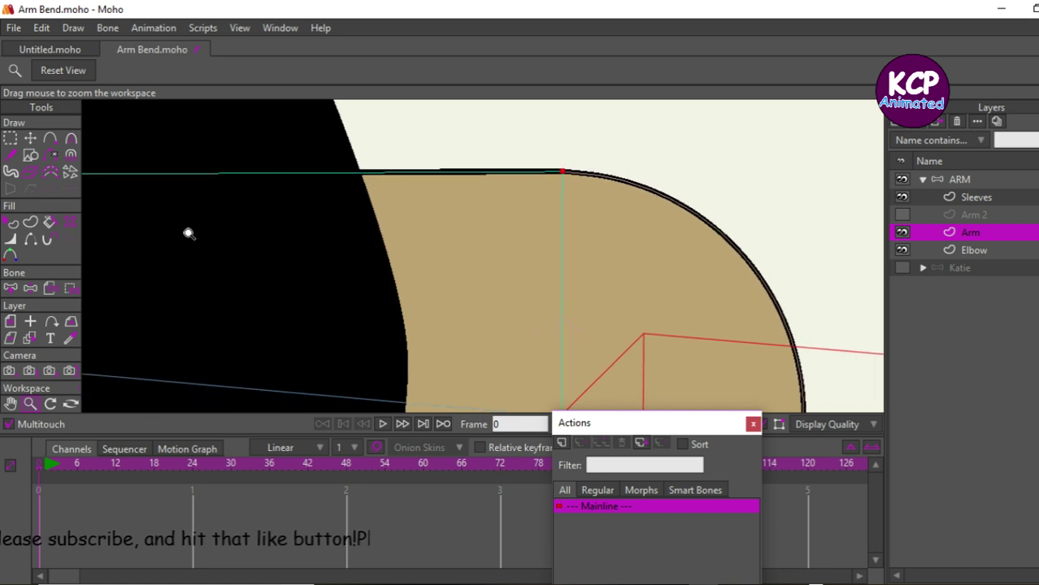
click(10, 404)
drag(340, 355, 183, 154)
drag(304, 334, 302, 223)
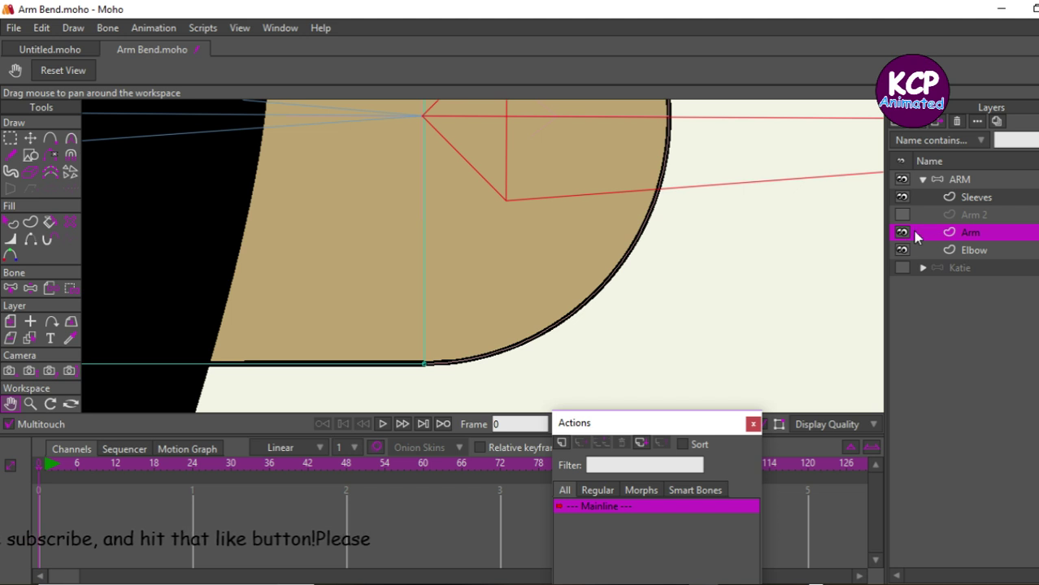
click(943, 252)
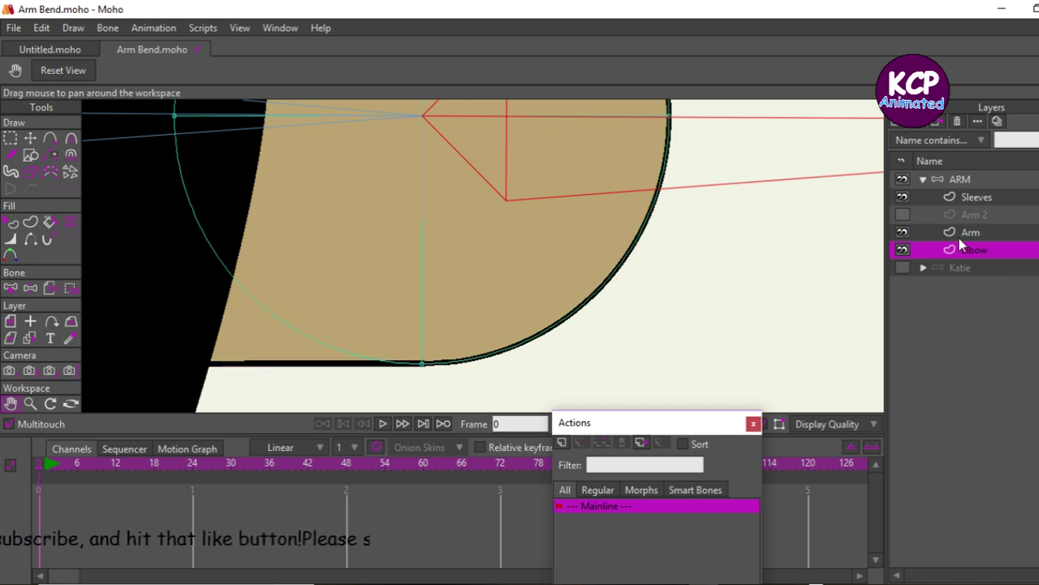
click(901, 233)
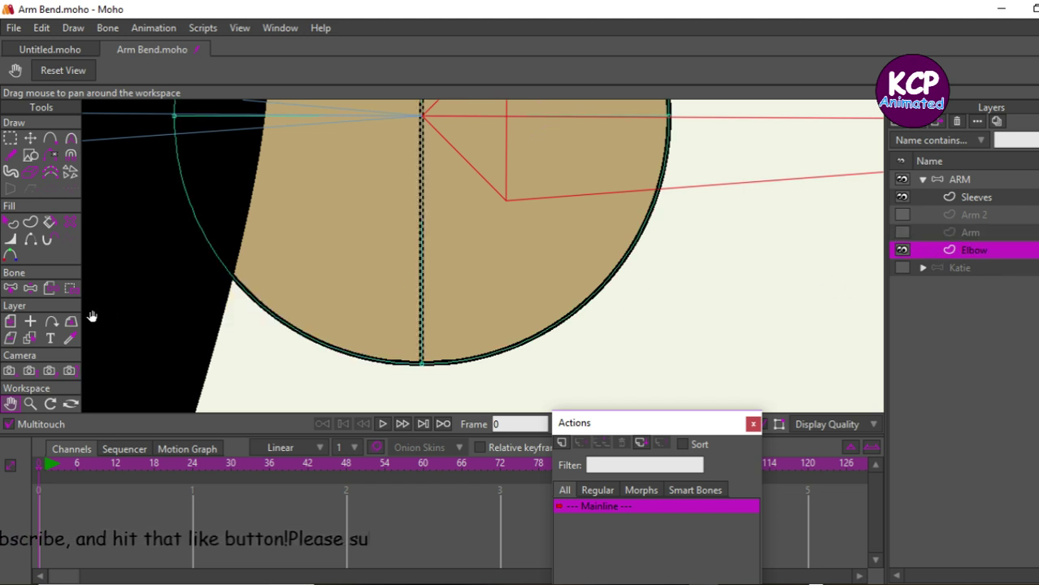
click(47, 238)
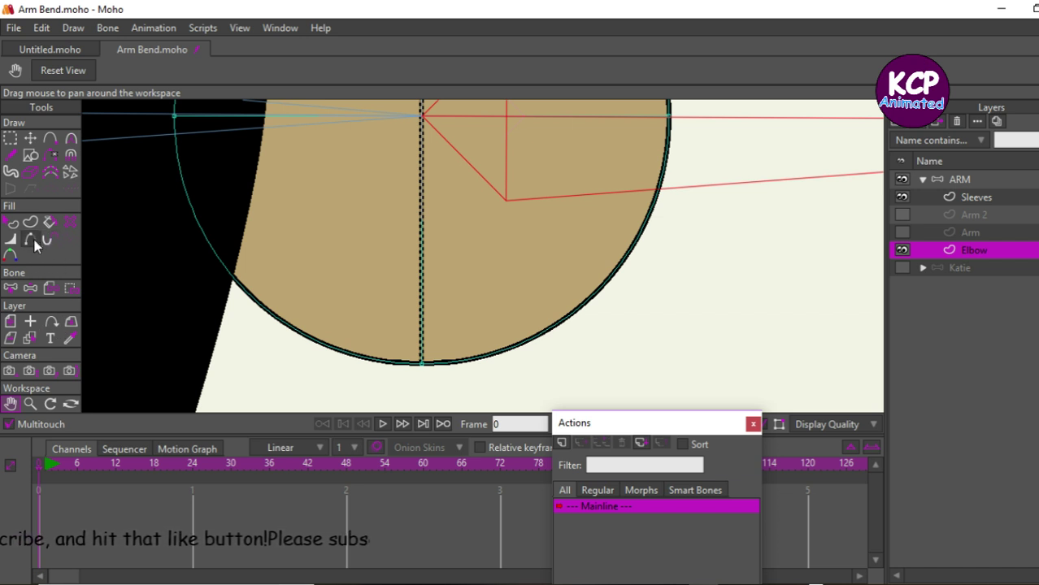
click(420, 258)
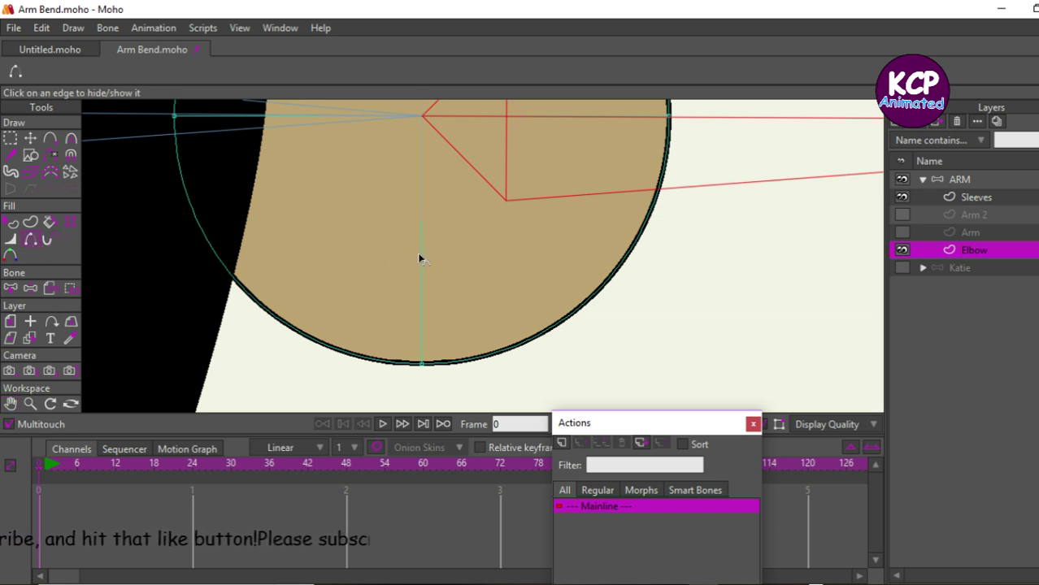
- Show the Arm 2 layer and render the frame to check how it joins the Elbow
click(902, 215)
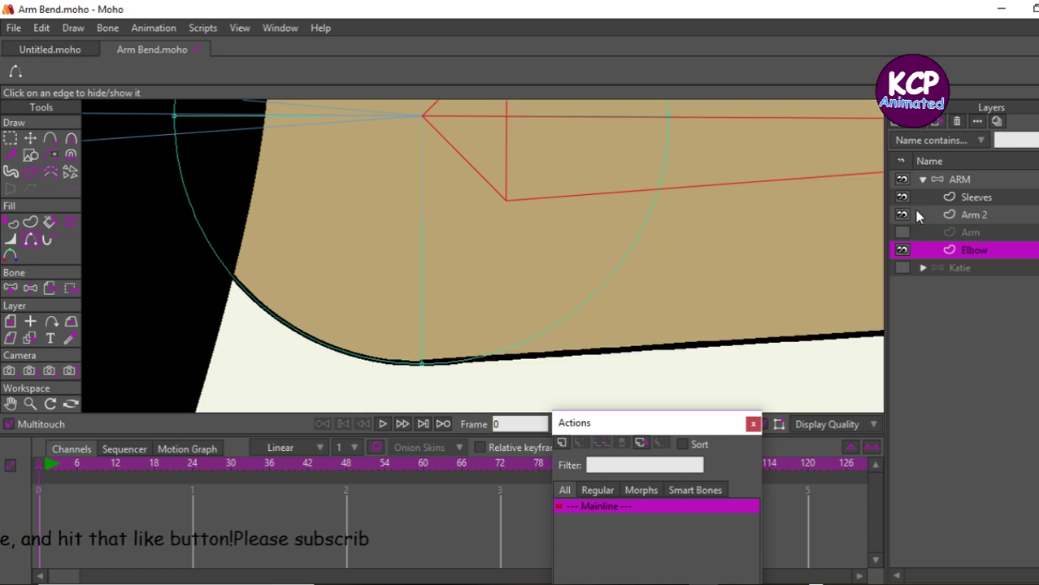
key(ctrl+r)
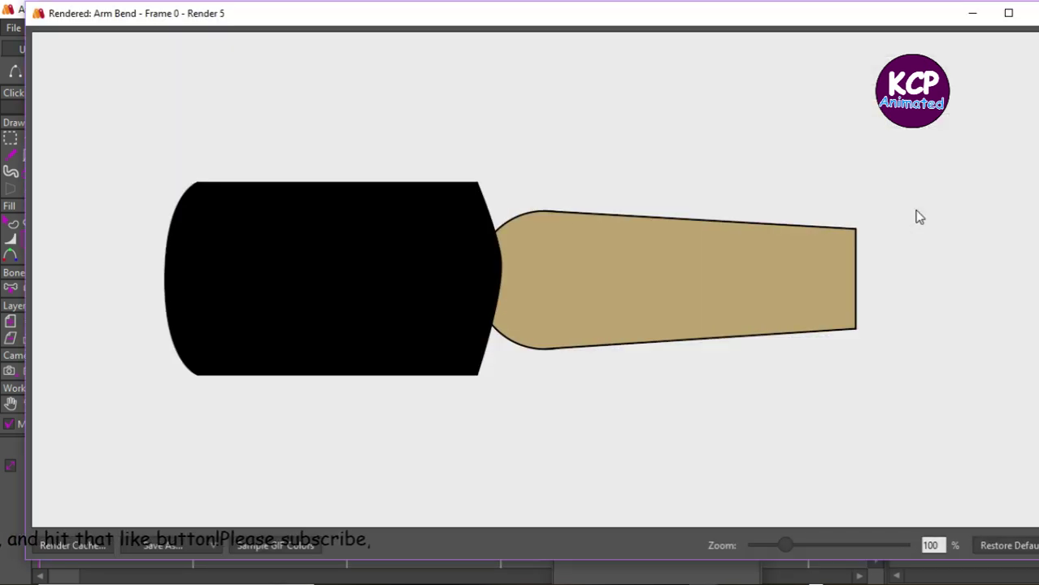
click(1030, 13)
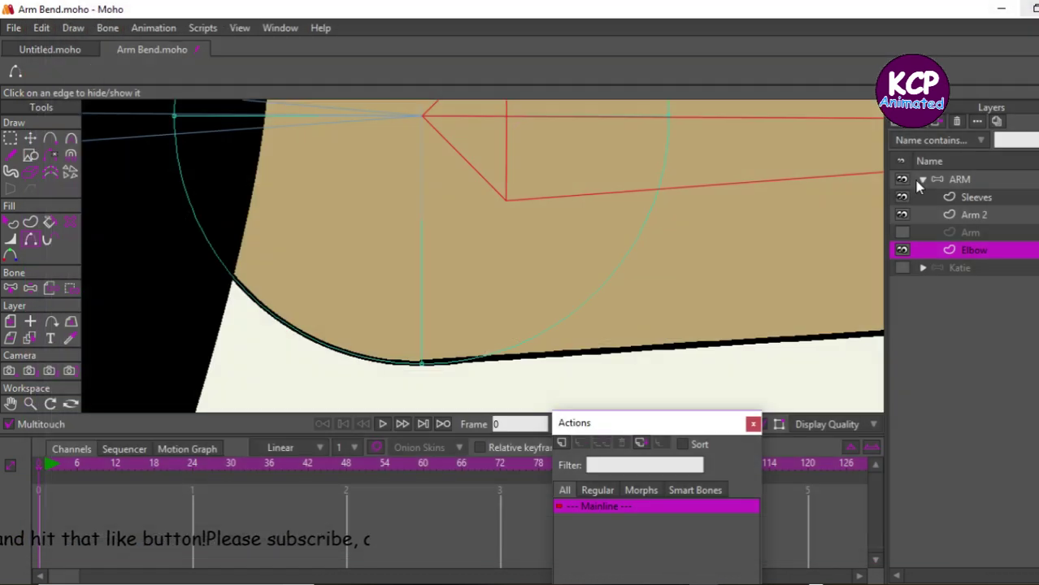
- Switch the Elbow, Arm 2 and Sleeves layers off and on in turn to examine each part at the joint
click(902, 251)
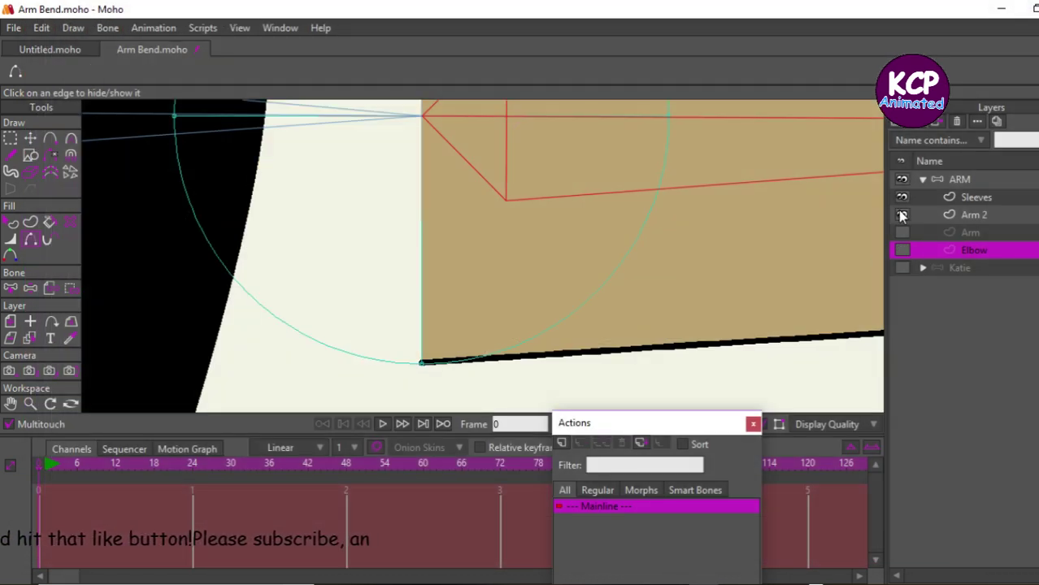
click(900, 215)
click(900, 214)
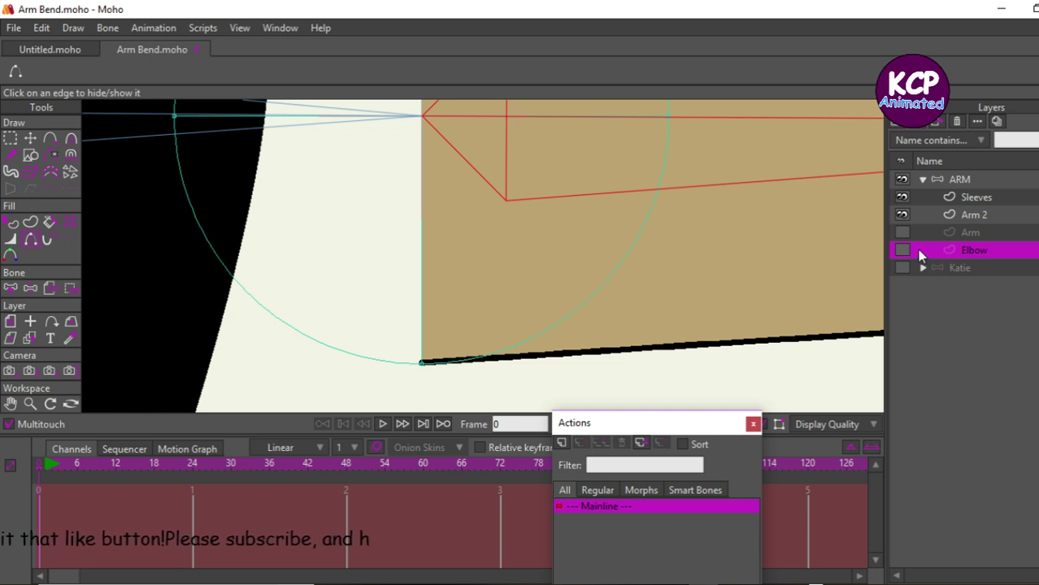
click(902, 251)
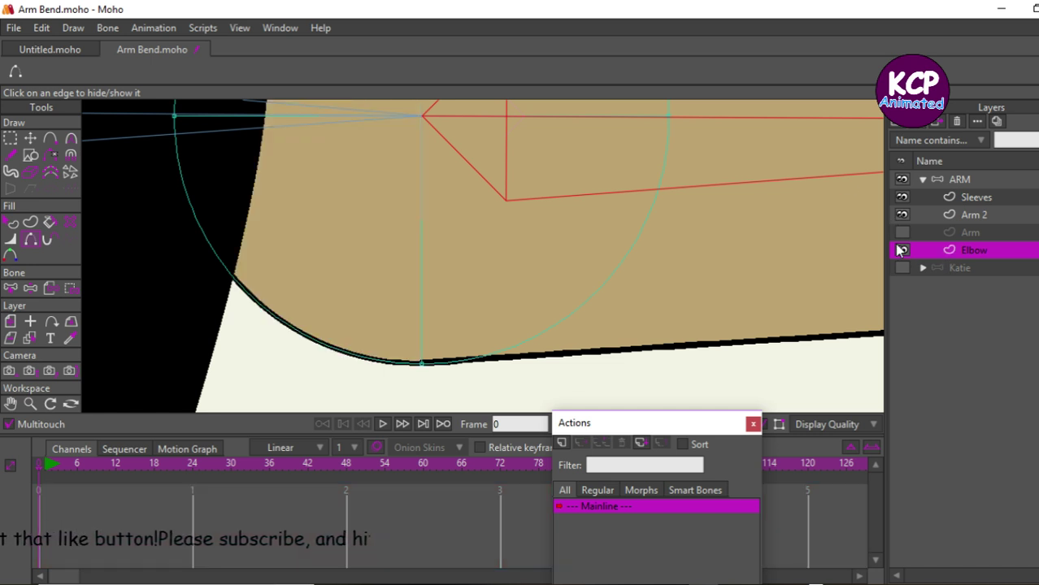
click(901, 199)
click(902, 199)
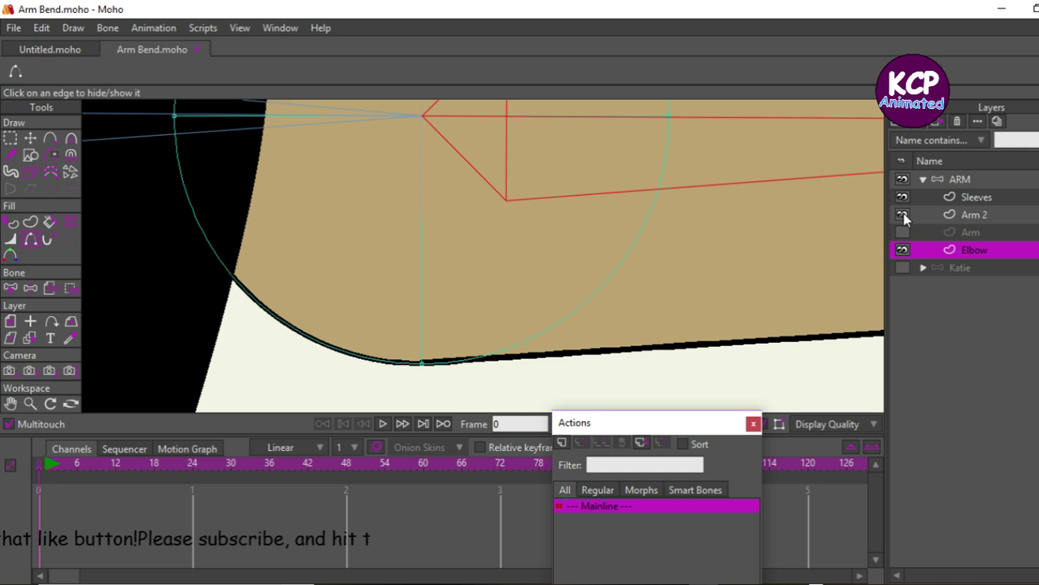
- Show the Arm layer, render the frame with Arm 2 hidden to check the joint, and make Arm 2 visible again
click(901, 215)
click(901, 233)
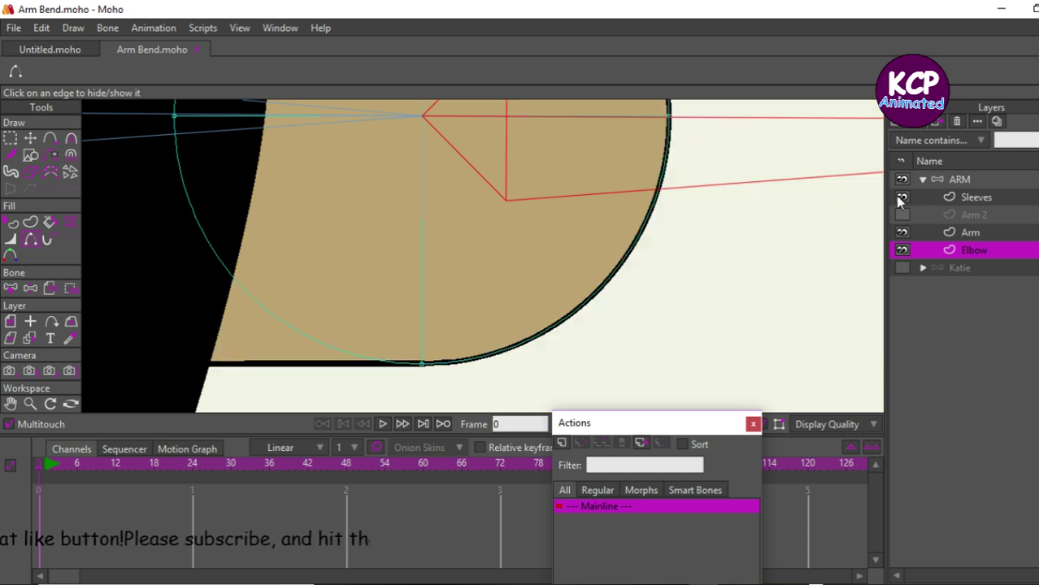
key(ctrl+r)
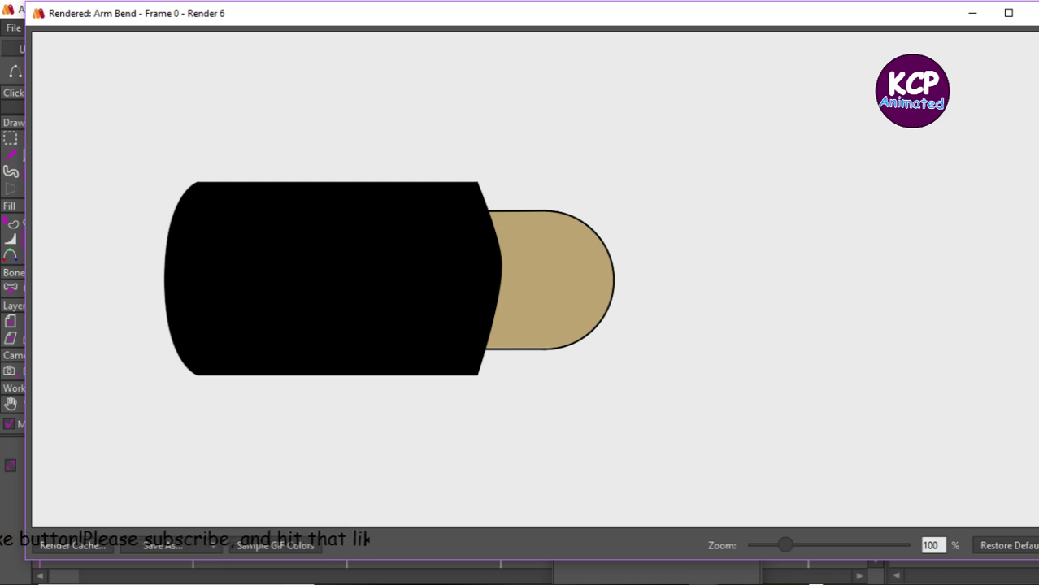
click(1032, 13)
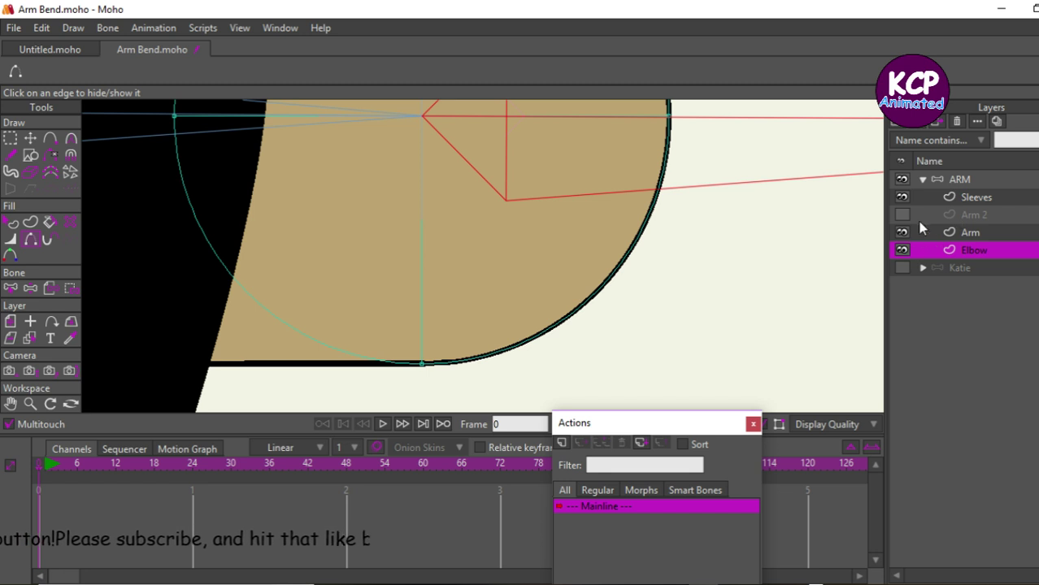
click(902, 214)
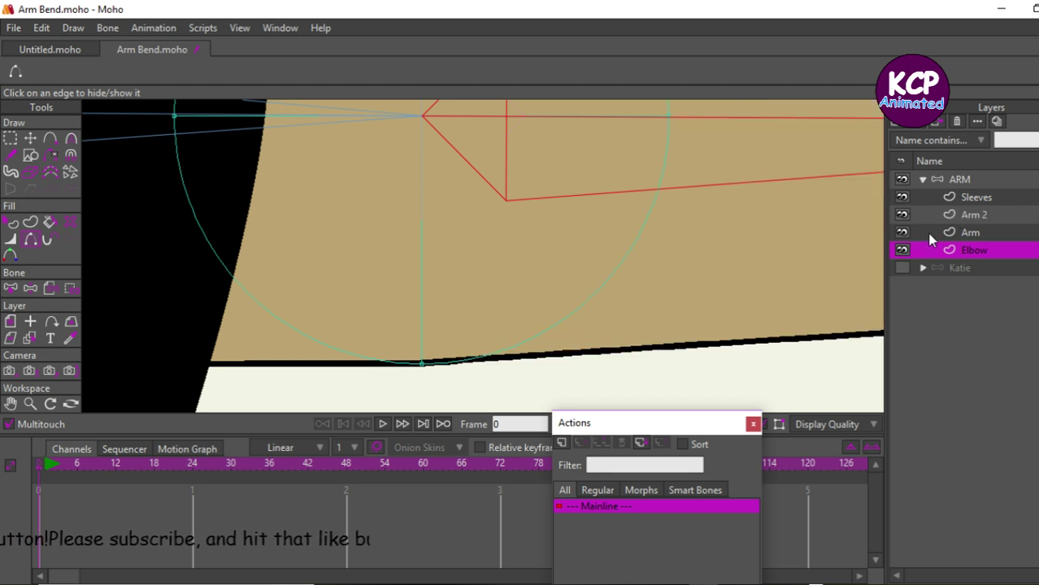
- Select the ARM bone layer and bend the forearm upward with Manipulate Bones to test the elbow joint
click(982, 180)
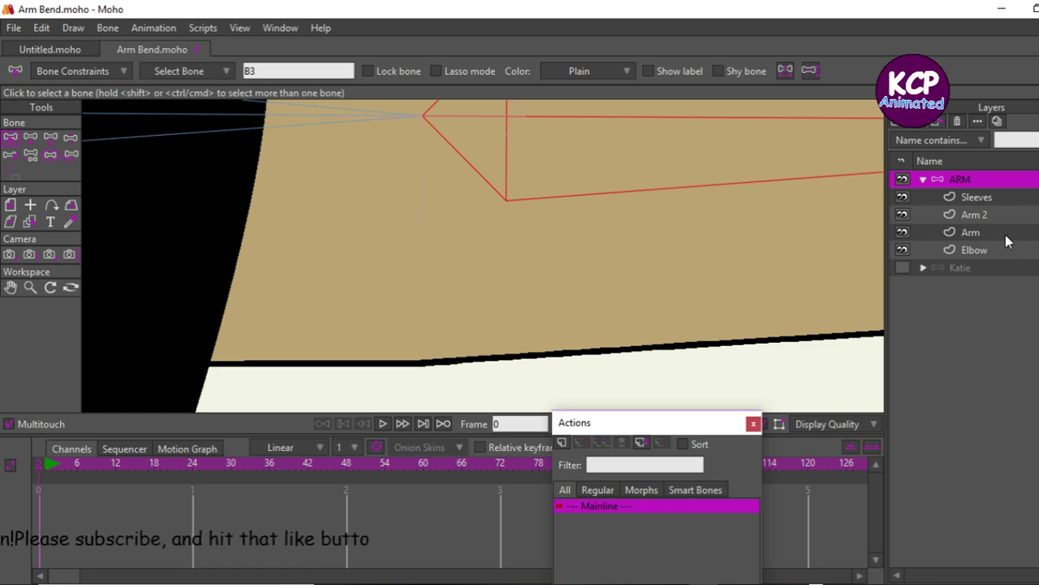
key(ctrl+r)
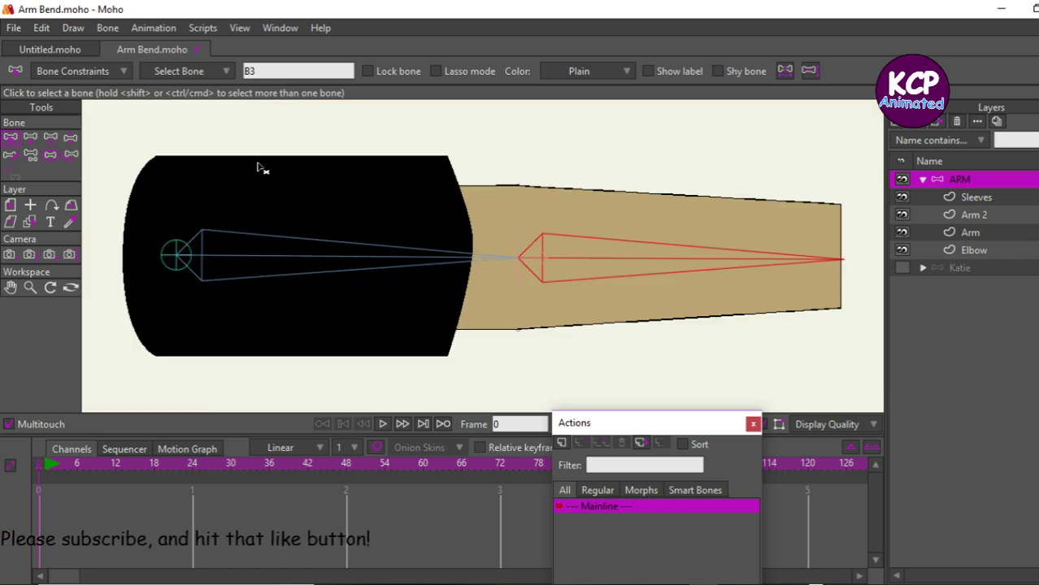
click(70, 138)
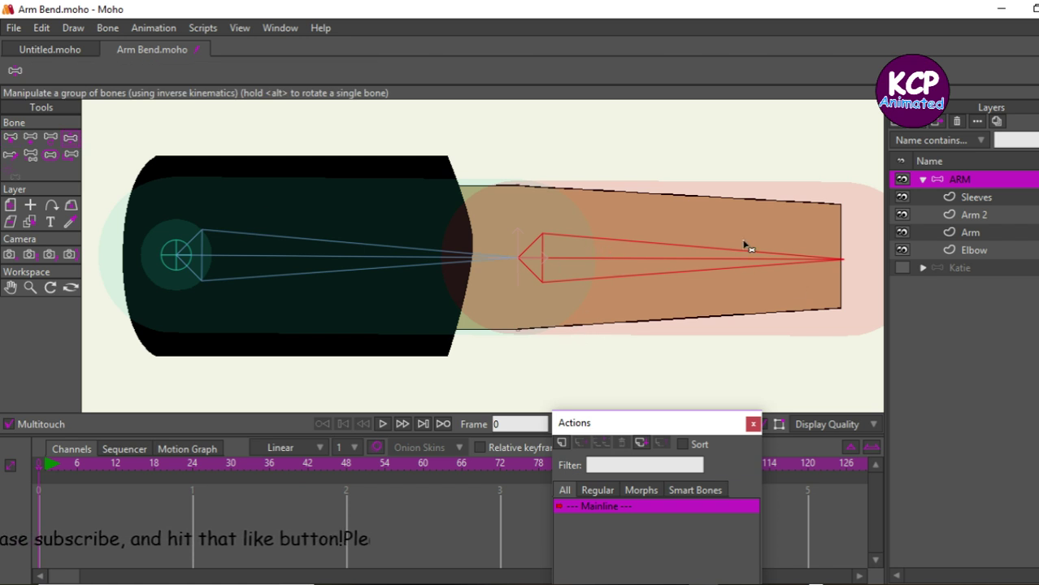
drag(696, 257, 332, 49)
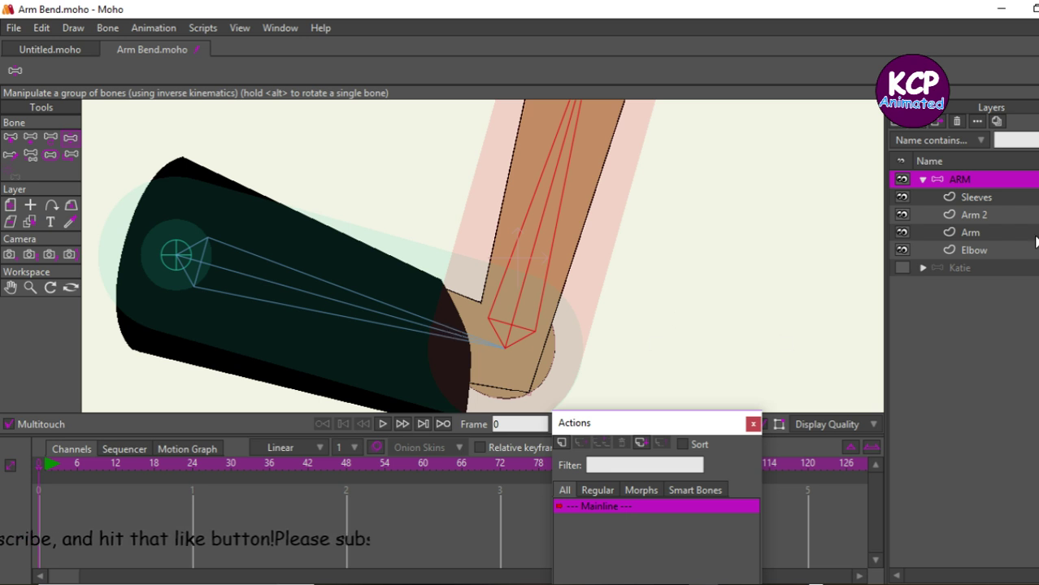
- Bind the Sleeves, Arm and Elbow layers to the upper-arm bone and the Arm 2 layer to the forearm bone
click(992, 195)
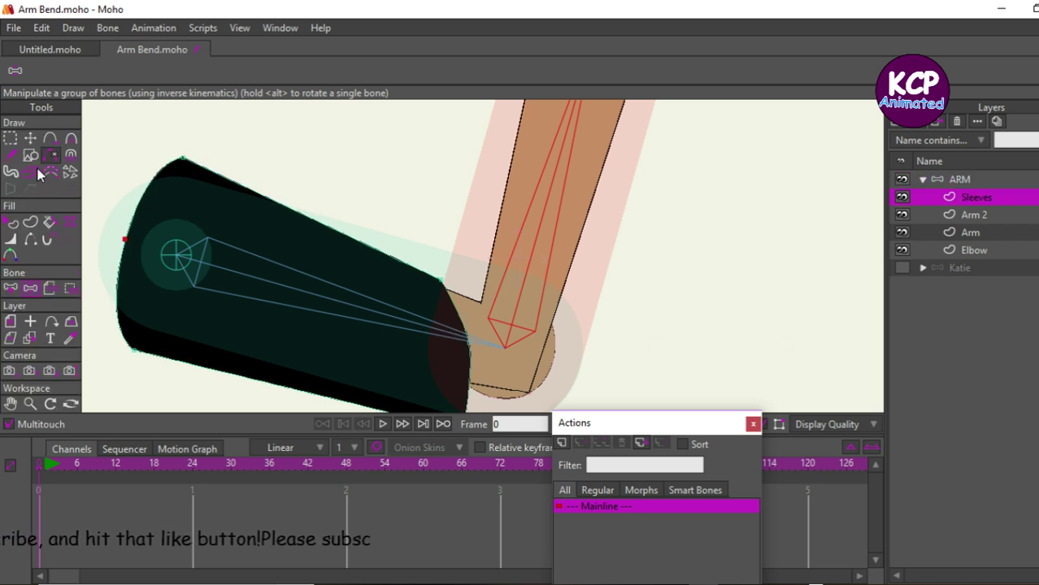
click(55, 288)
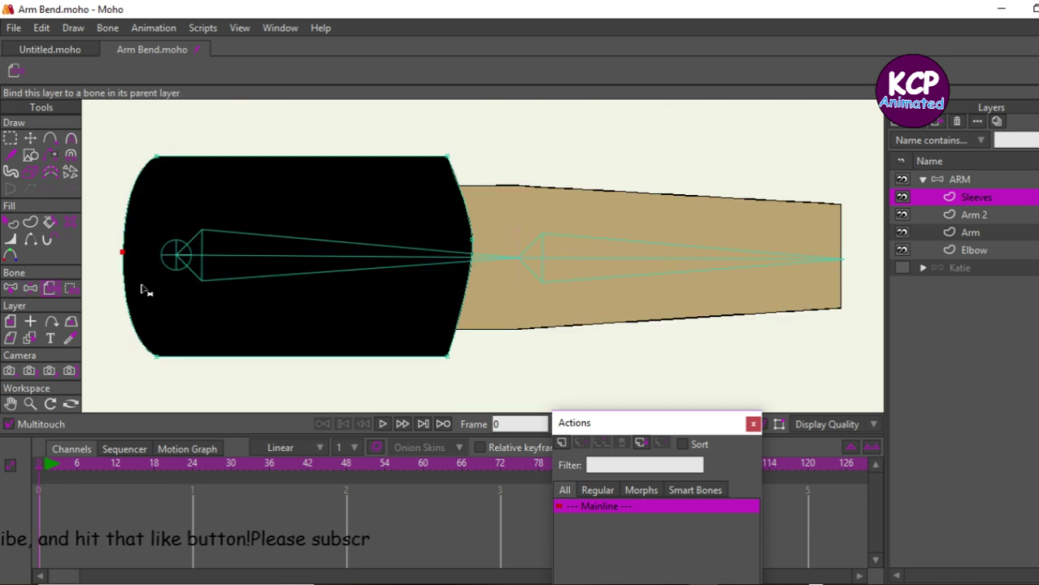
click(309, 258)
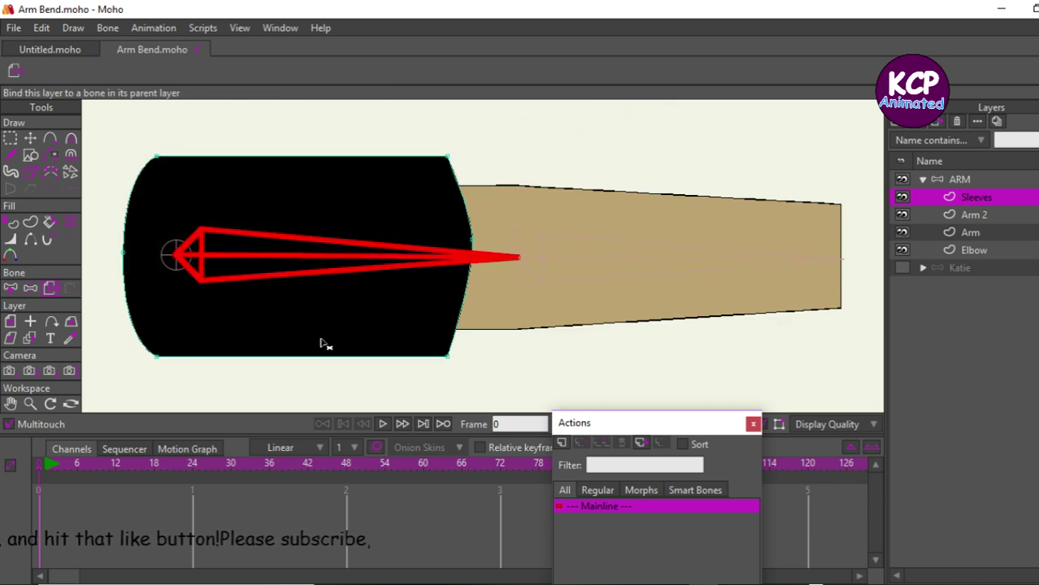
click(964, 211)
click(585, 260)
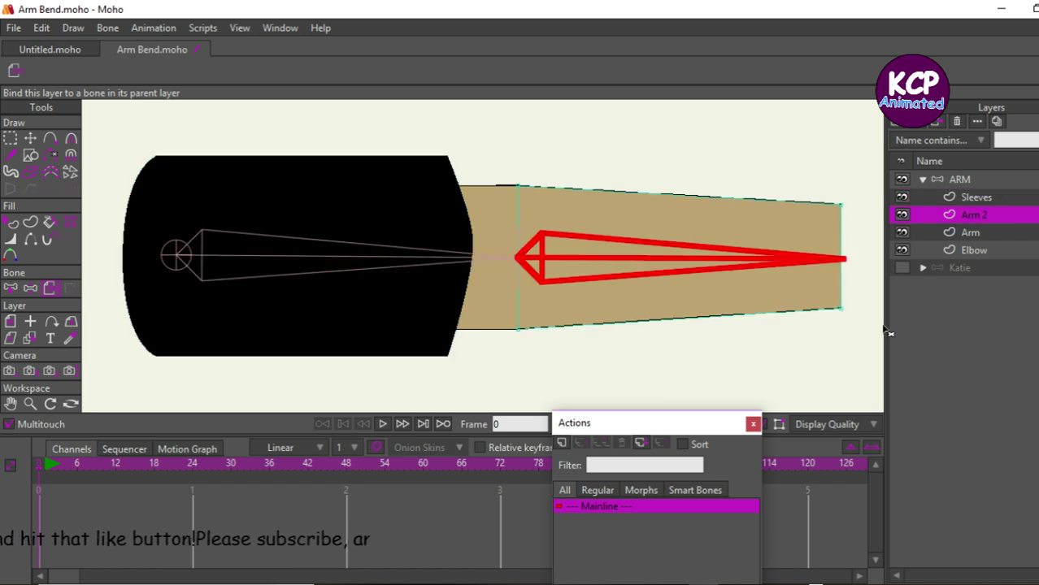
click(967, 233)
click(357, 262)
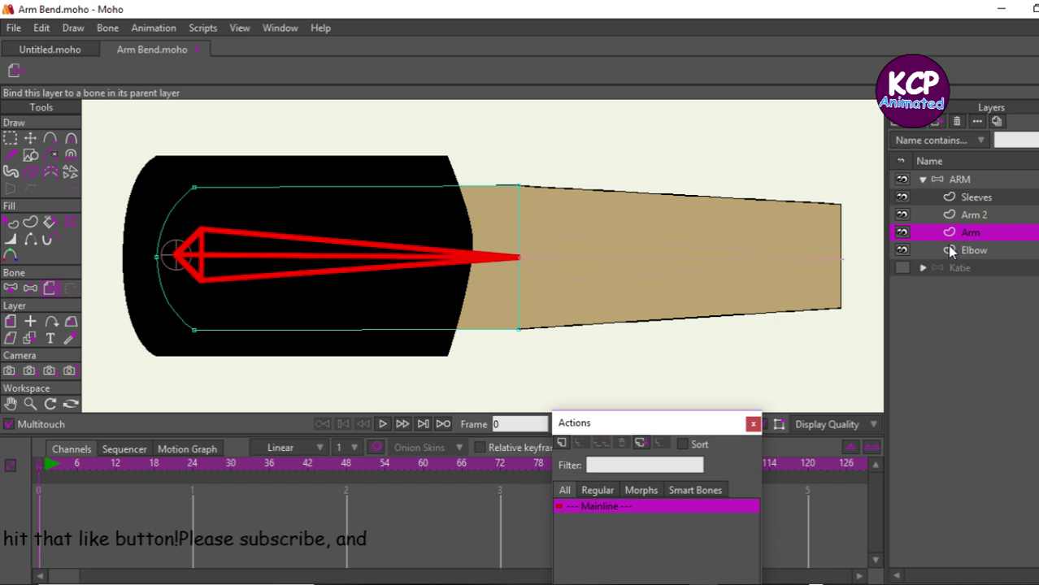
click(950, 249)
click(364, 266)
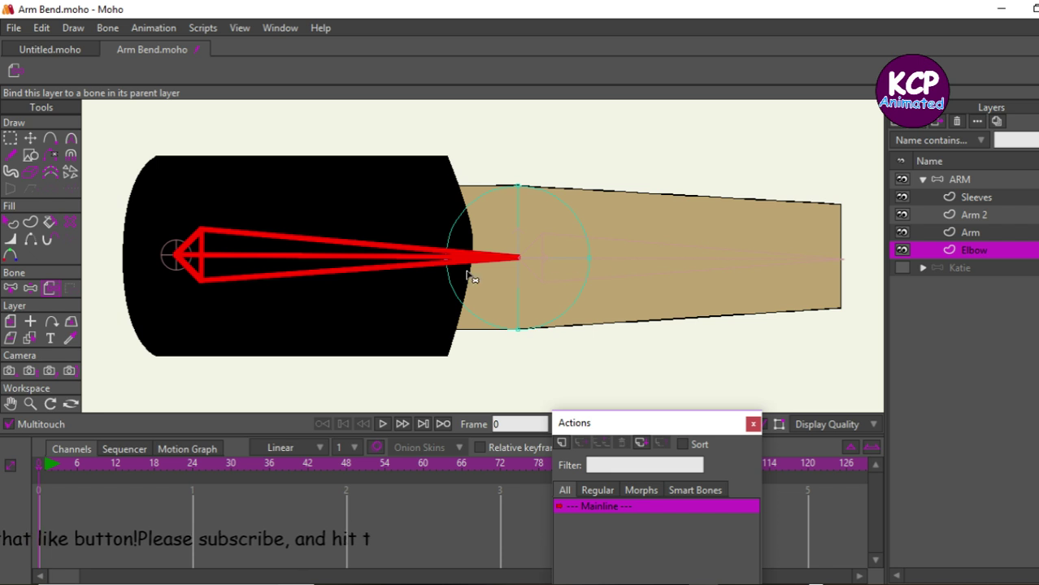
- Bend the ARM rig's forearm downward with Manipulate Bones, render the frame to check the elbow, and close the render
click(968, 178)
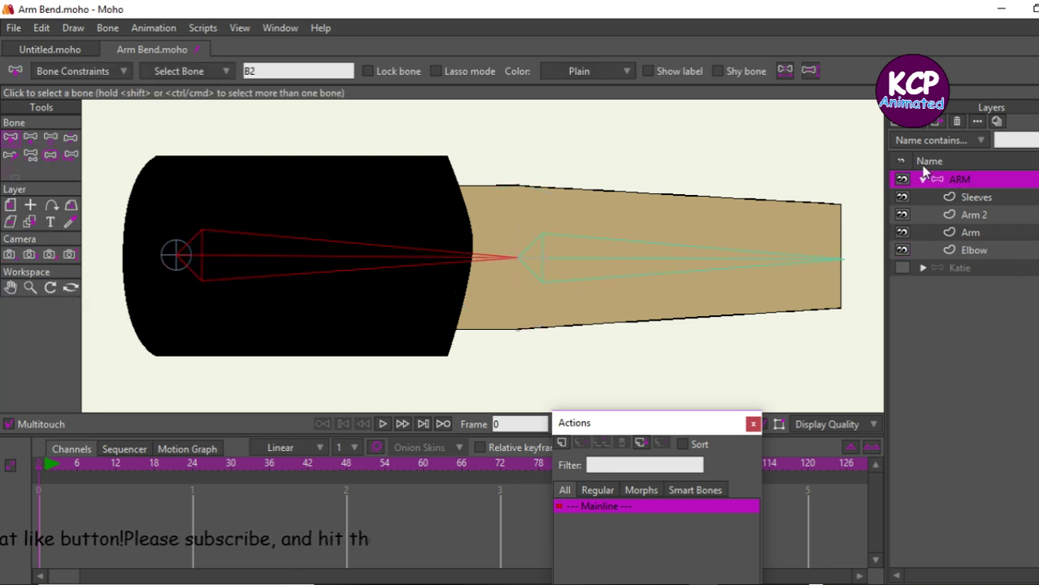
click(71, 137)
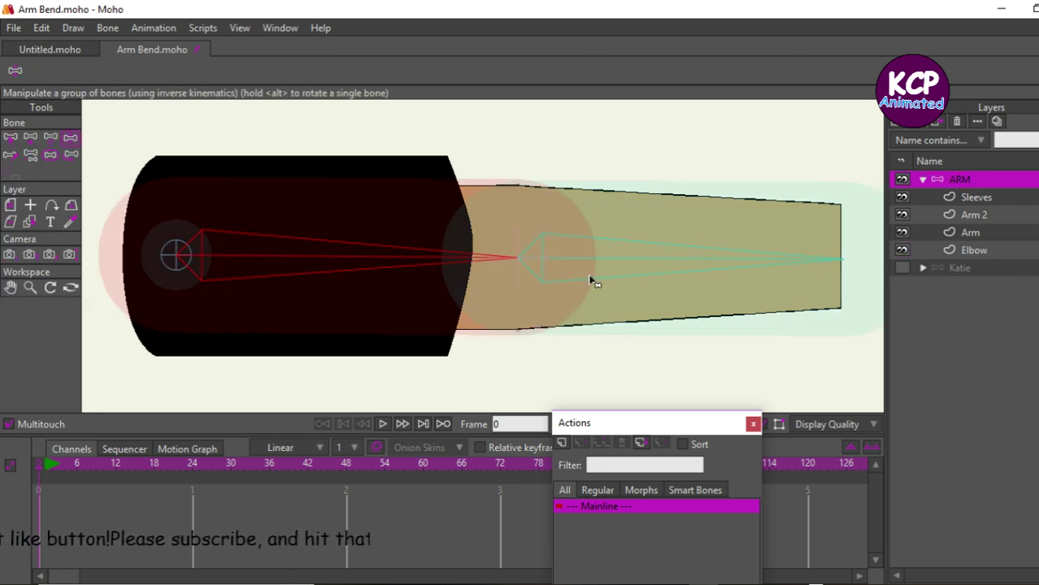
drag(654, 288, 225, 479)
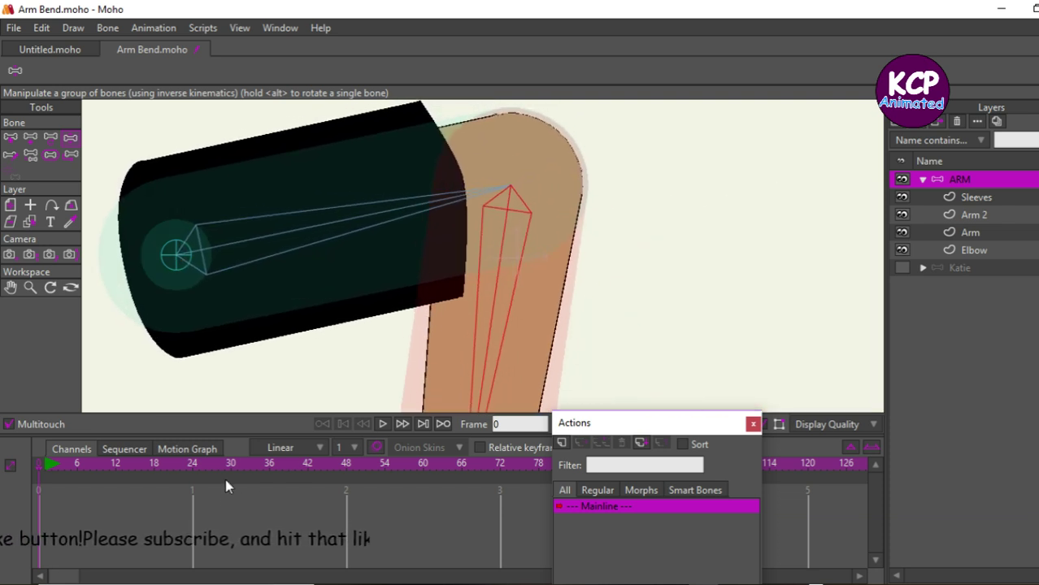
key(ctrl+r)
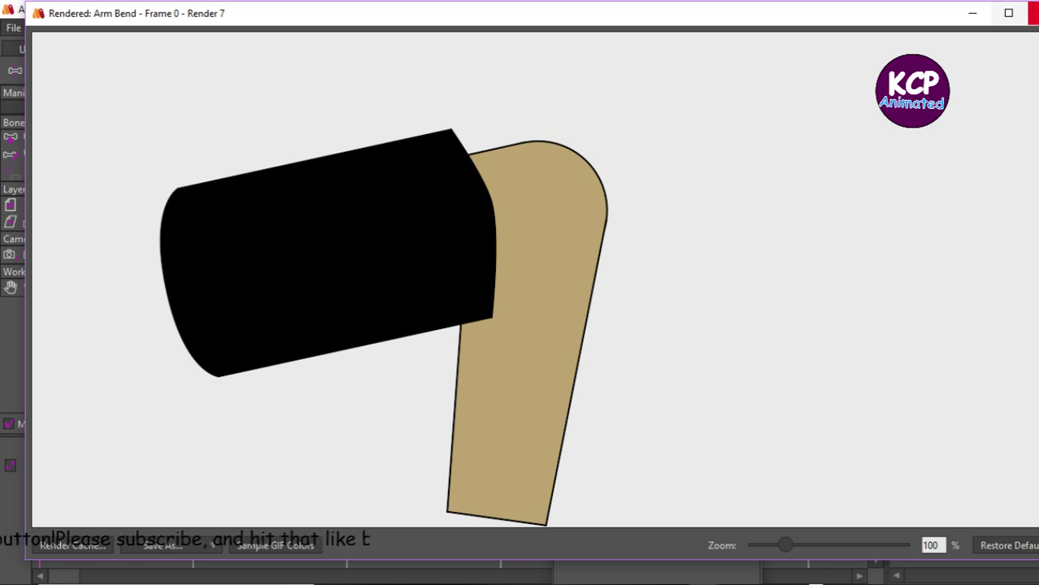
click(1025, 13)
- Bend the forearm upward at a right angle to the sleeve, render the frame to check the joint, and close the render
drag(566, 333, 526, 288)
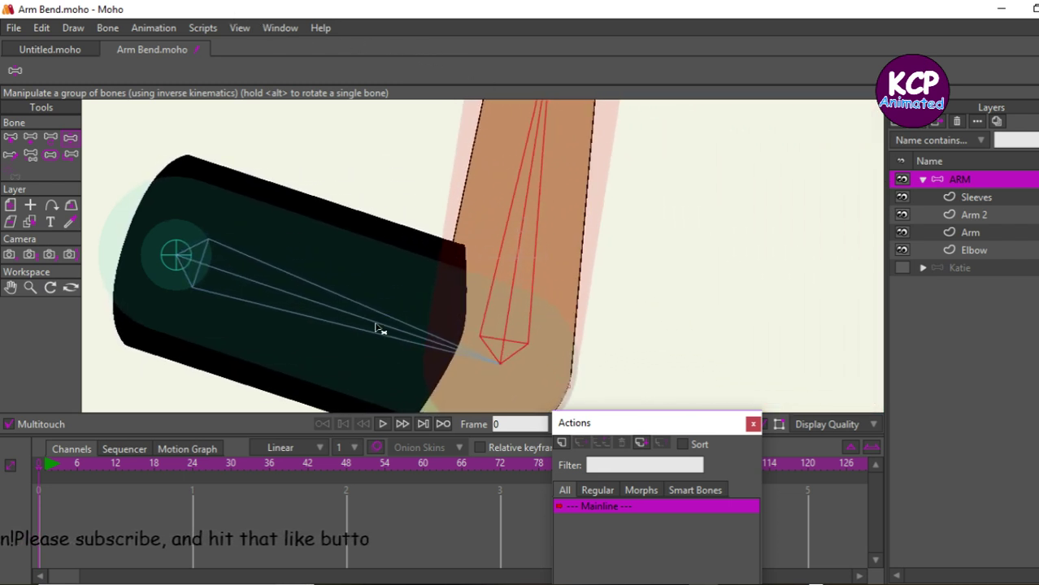
drag(380, 327, 524, 254)
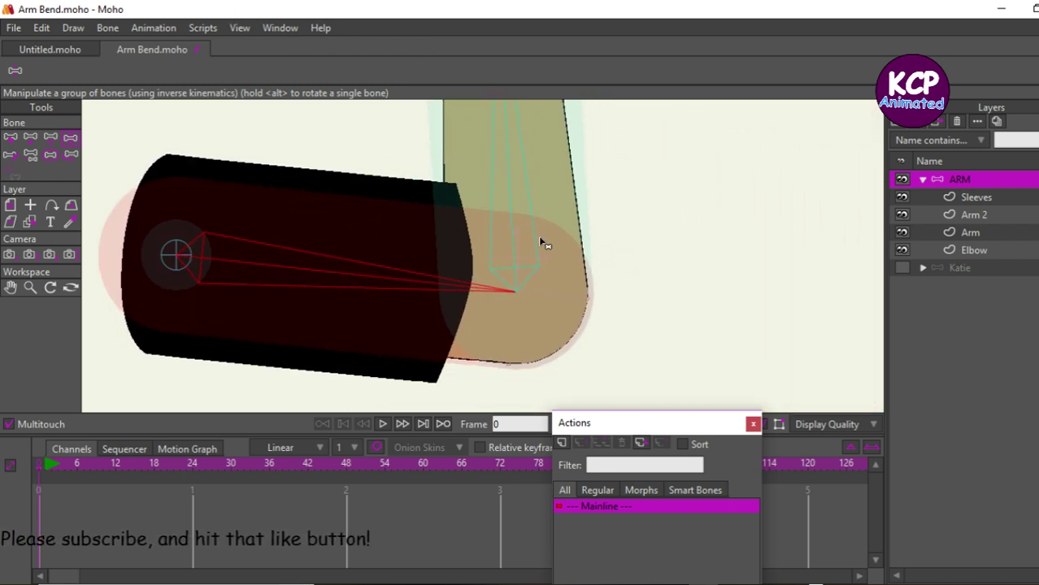
key(ctrl+r)
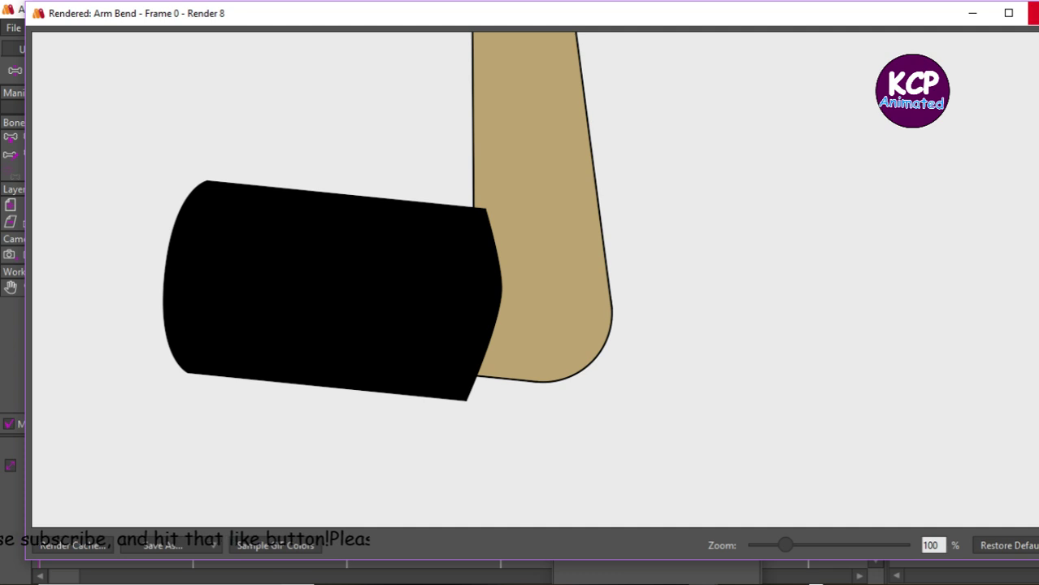
key(alt+F4)
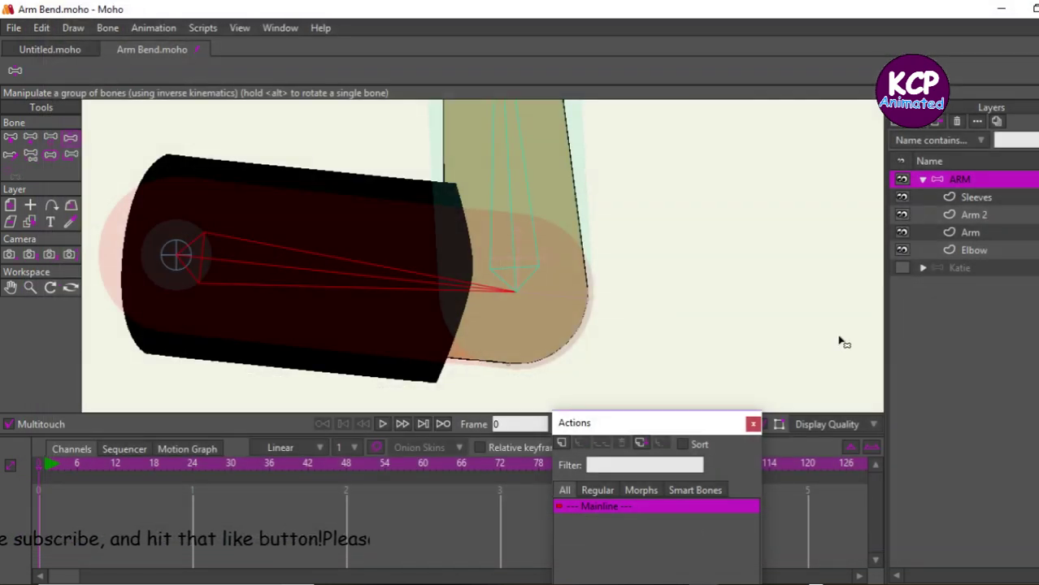
- Hide the Sleeves layer, render the bent arm to examine the uncovered elbow joint, and make Sleeves visible again
click(903, 198)
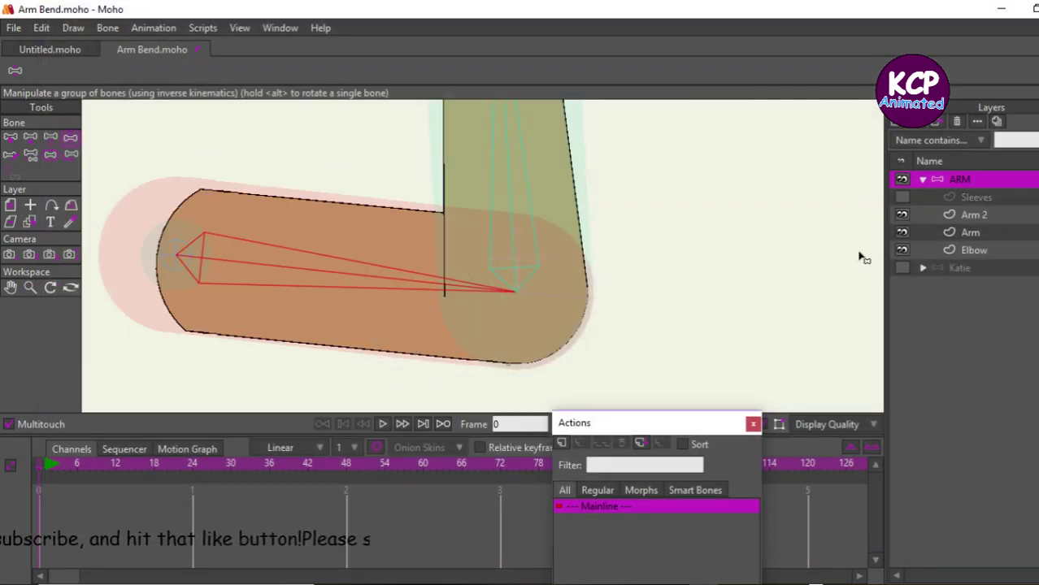
key(ctrl+r)
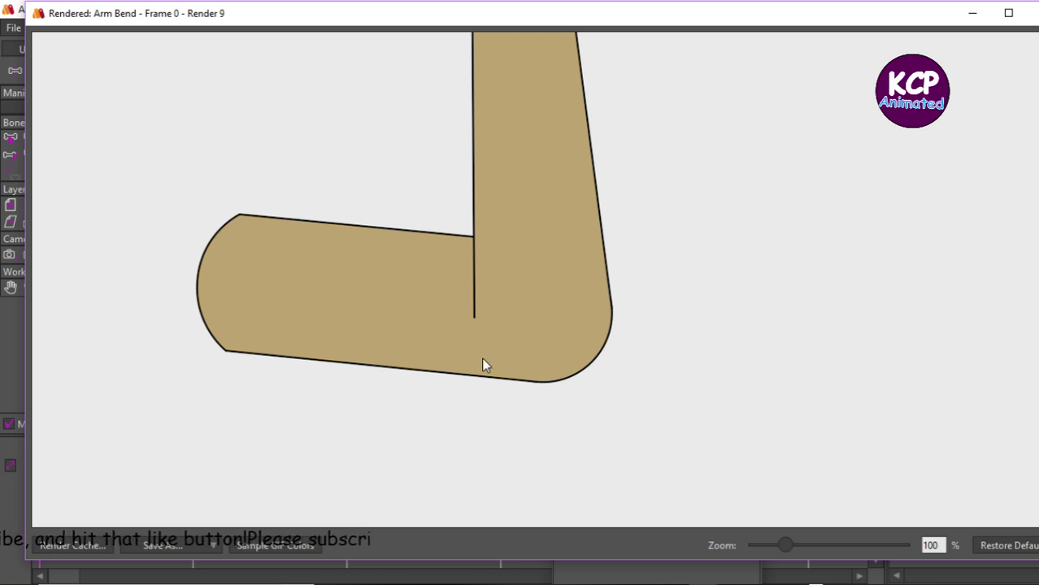
click(1034, 13)
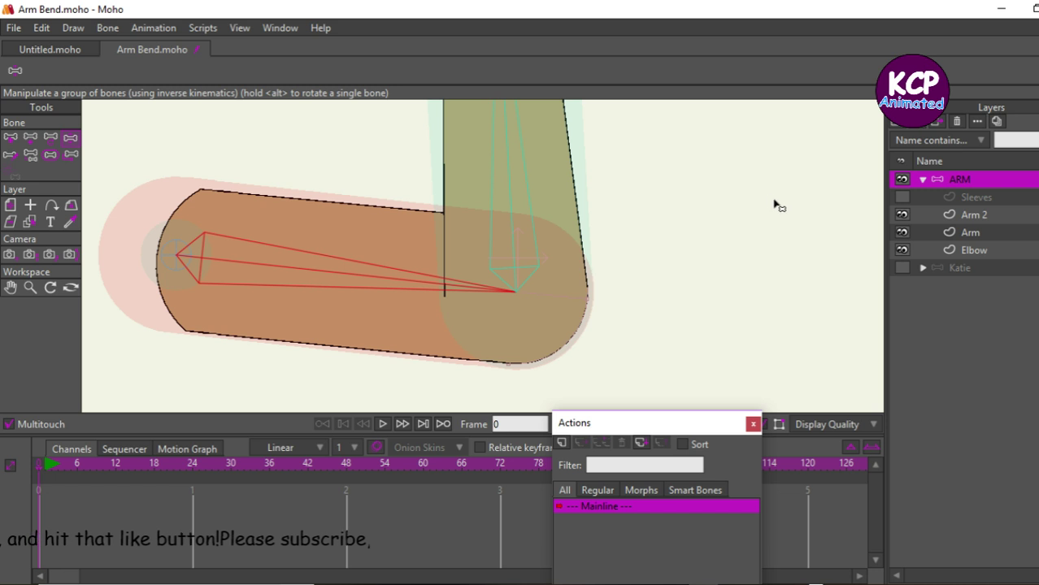
click(903, 197)
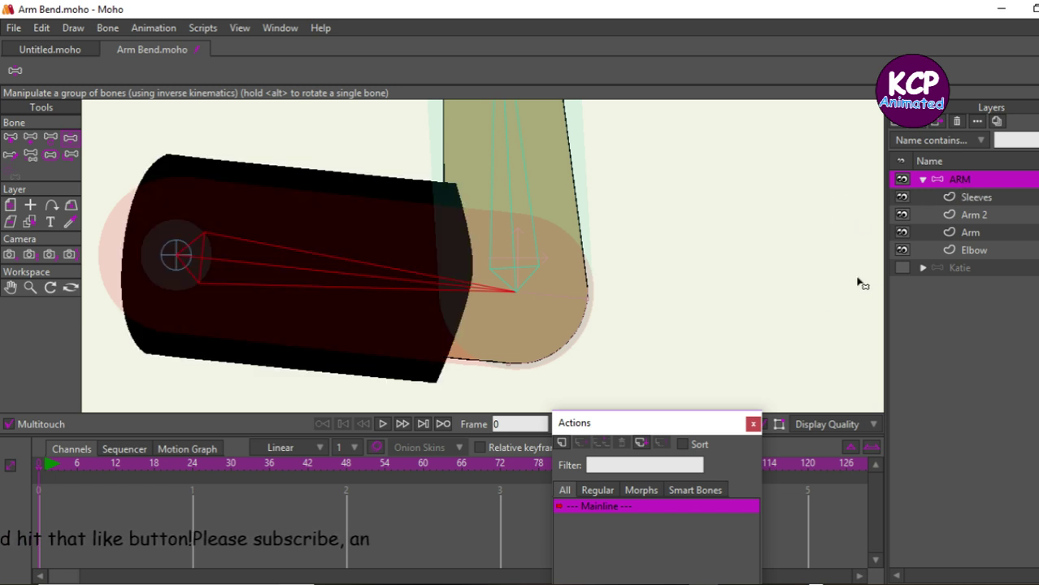
- Return to the unbent arm and select the Sleeves, Arm and Arm 2 layers in turn to review their bone bindings
click(29, 291)
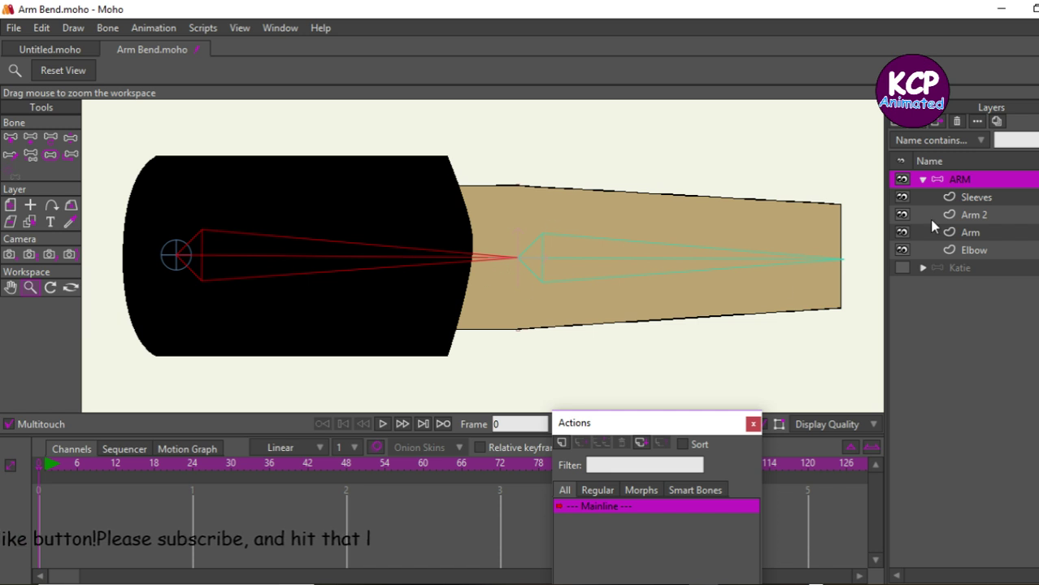
click(978, 200)
click(983, 233)
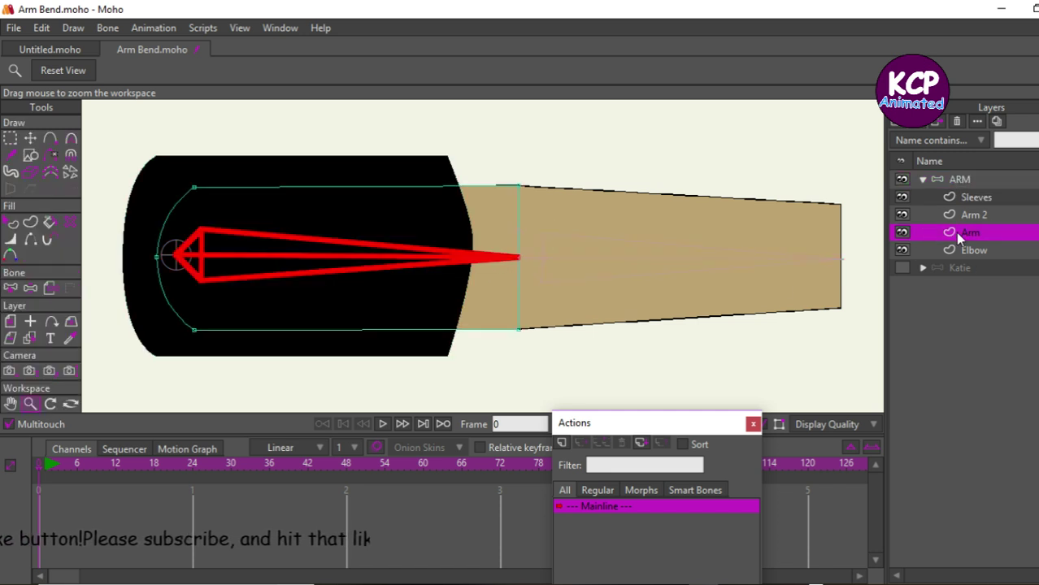
click(968, 215)
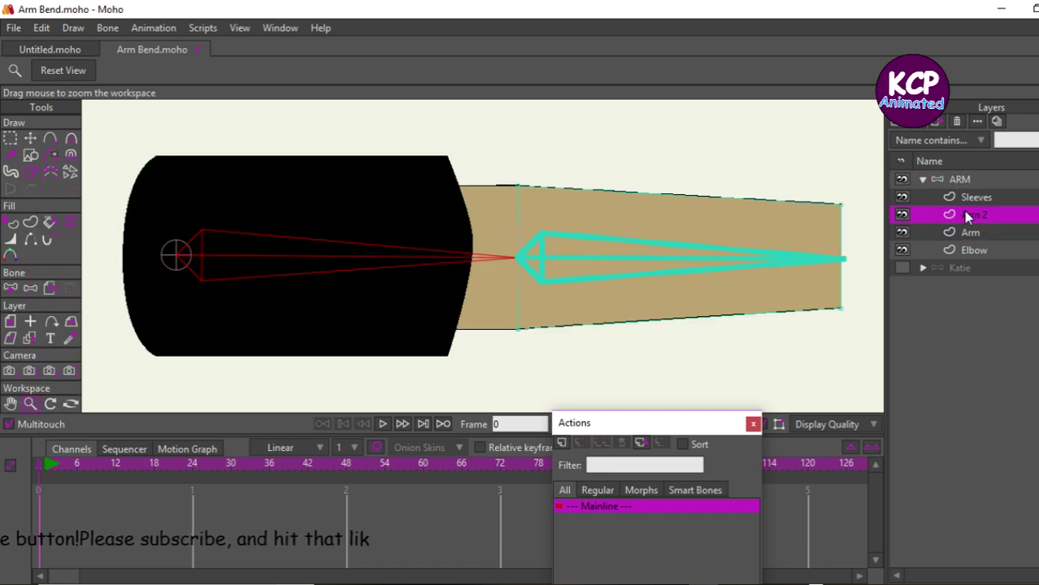
- Try moving Arm 2's upper elbow-side point inward with Transform Points, and undo the move
click(29, 139)
drag(517, 186, 541, 216)
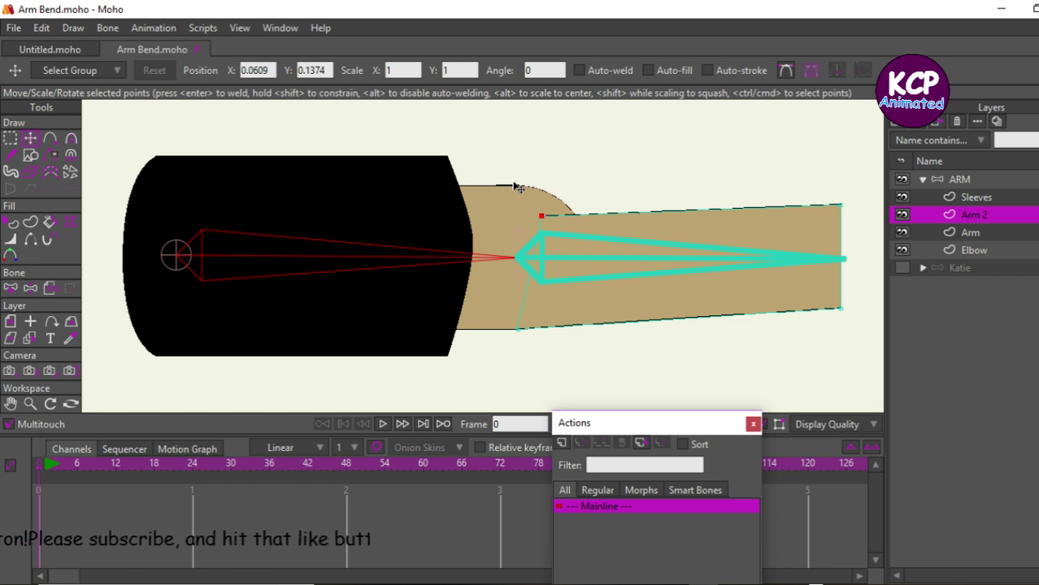
key(ctrl+z)
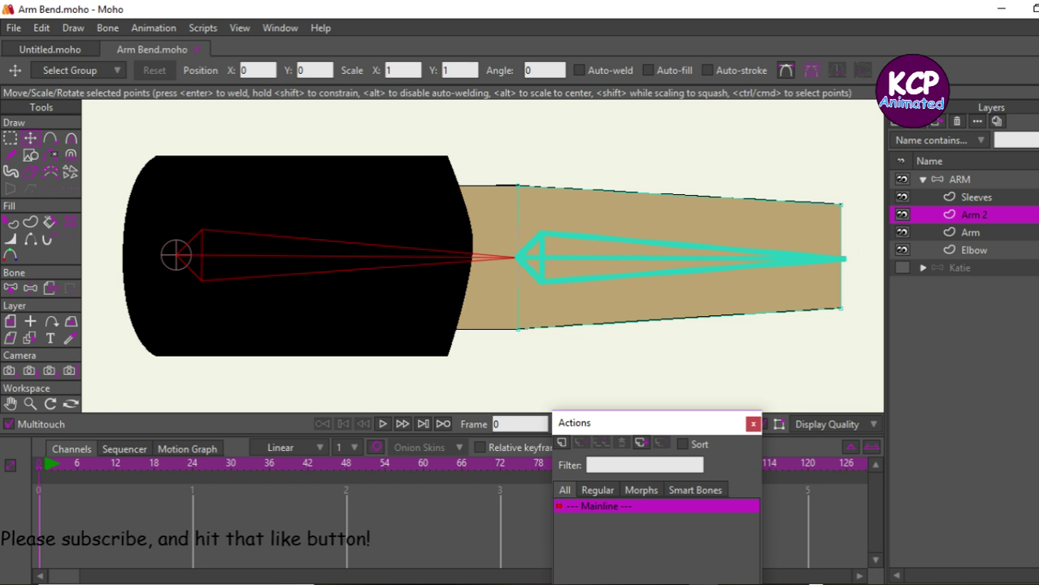
- Draw a large black rectangle over the wrist end of the forearm on the Arm 2 layer
click(999, 198)
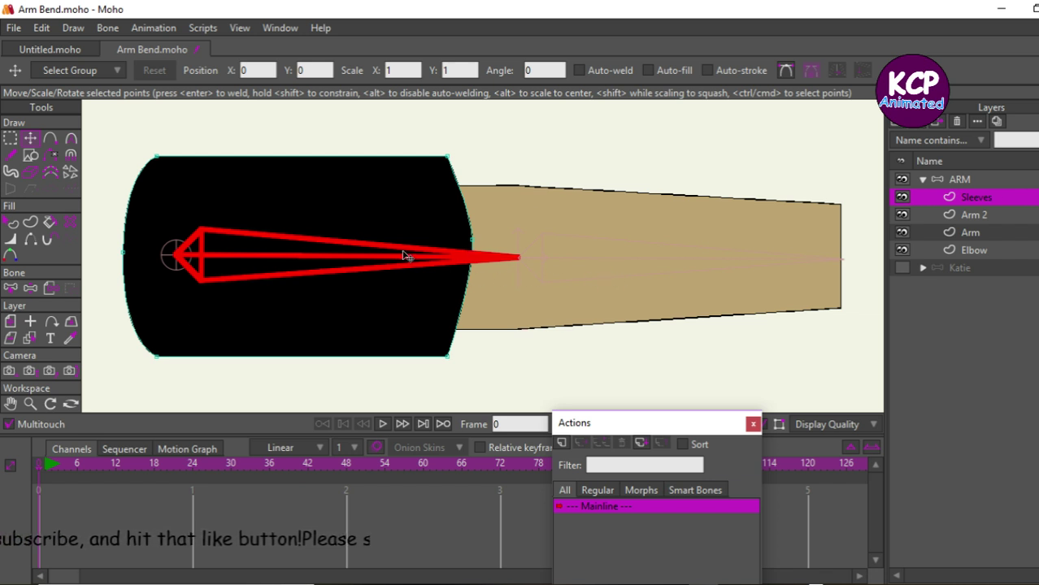
click(982, 217)
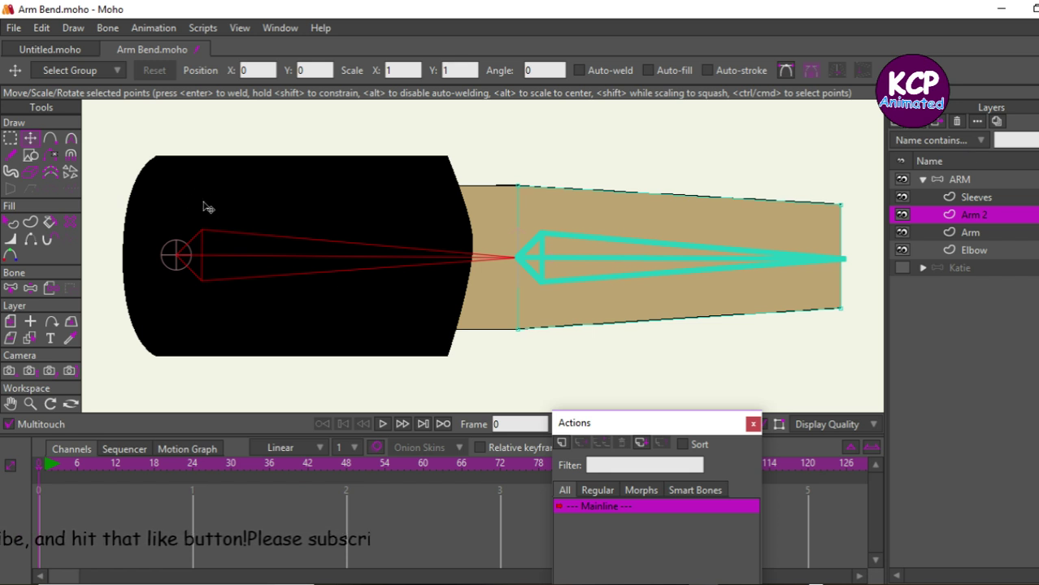
click(30, 157)
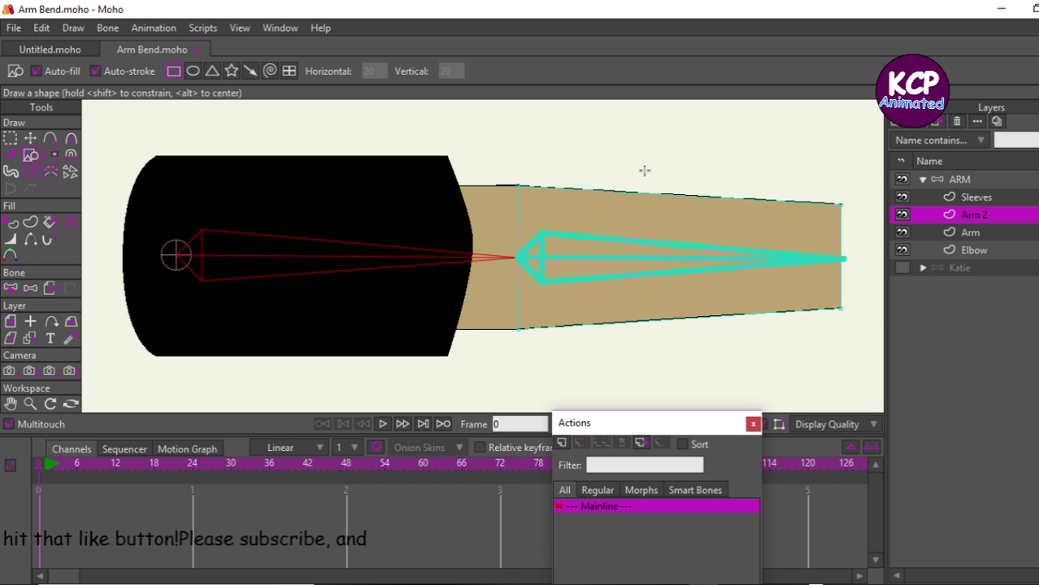
mouse_move(644, 171)
mouse_down()
mouse_move(878, 326)
mouse_move(876, 356)
mouse_move(855, 352)
mouse_up()
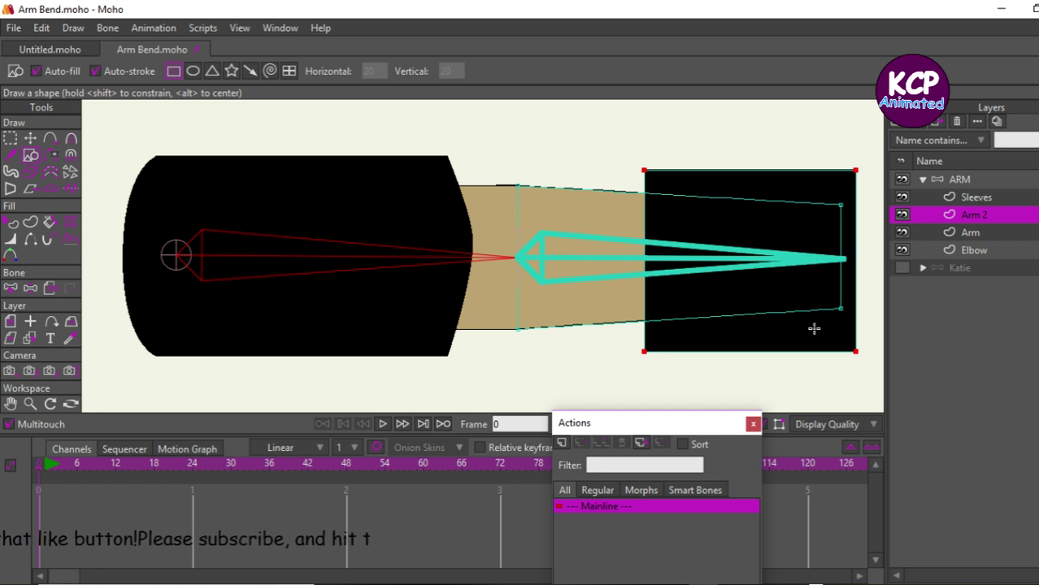
- Set the default fill for new shapes to light blue and draw a small rectangle inside the black rectangle's upper-left corner
key(ctrl+t)
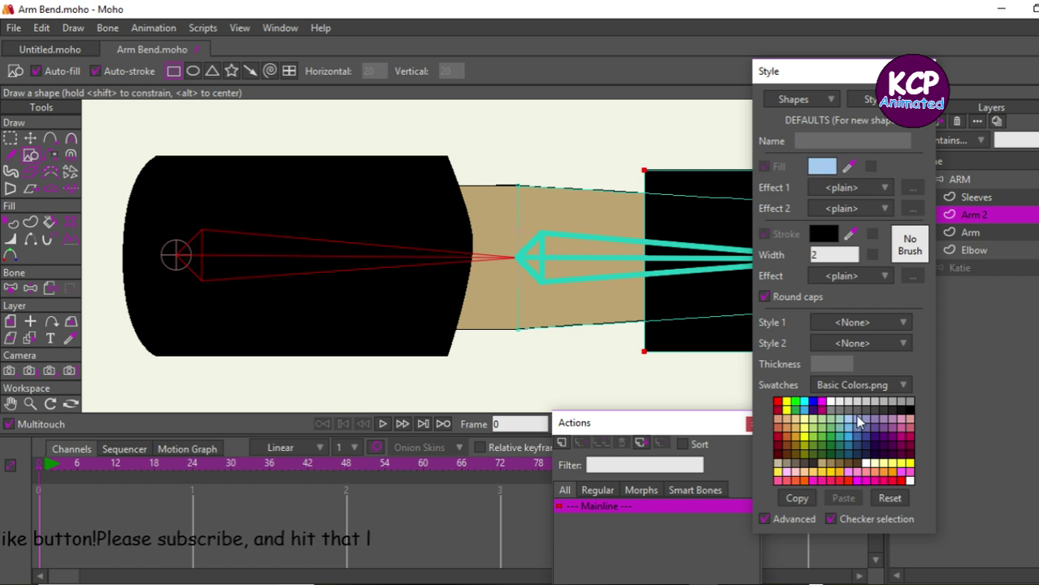
click(927, 71)
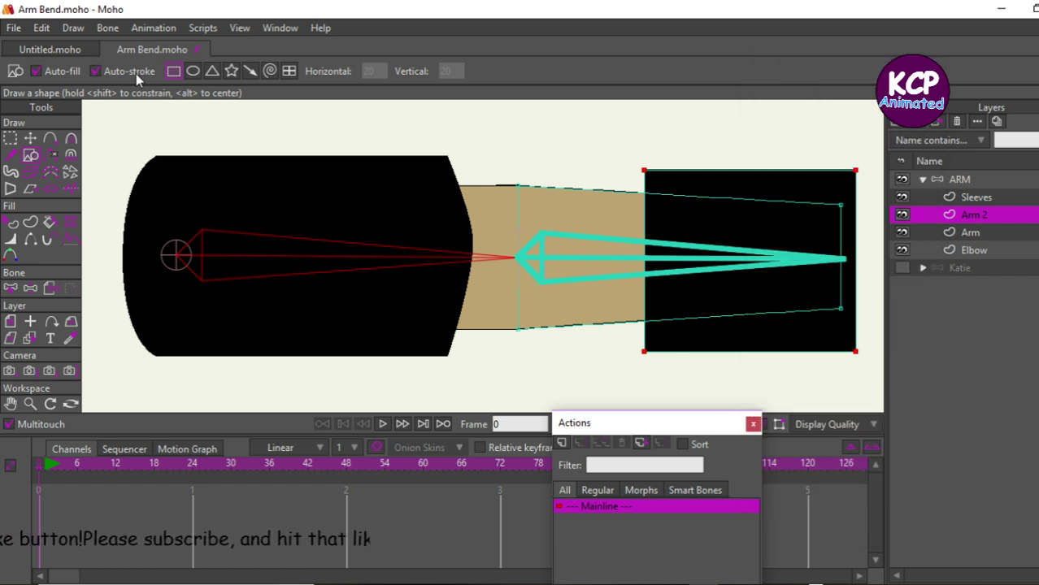
drag(652, 170, 712, 248)
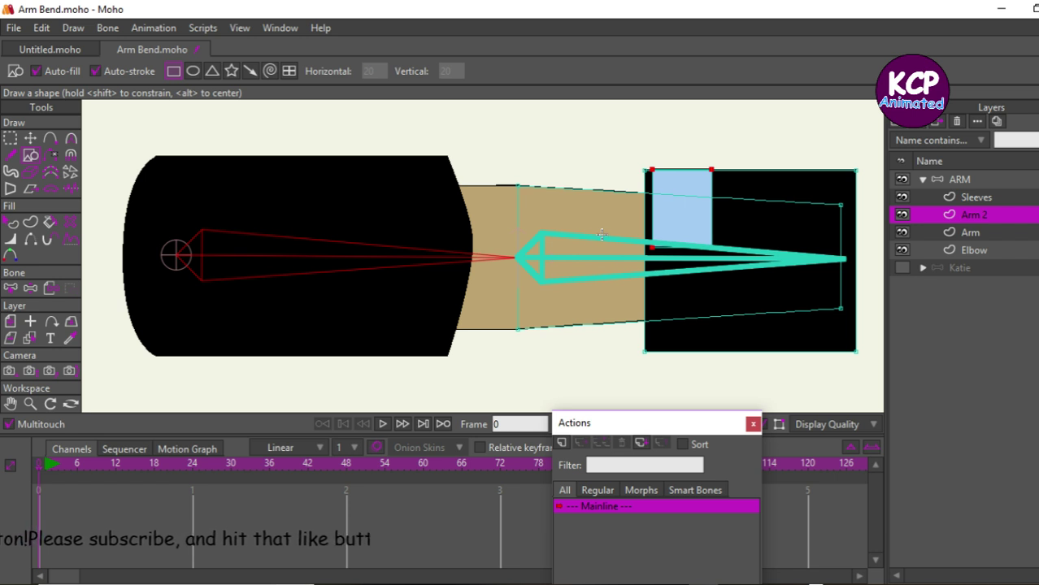
- Duplicate the light blue rectangle twice and space the copies in a row along the black rectangle's upper edge
key(t)
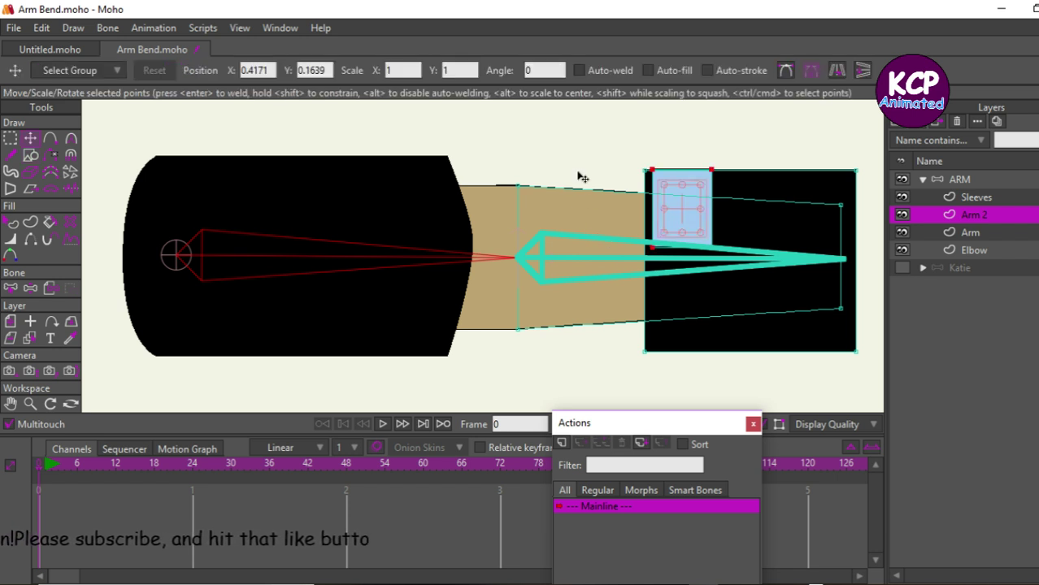
key(ctrl+c)
key(ctrl+v)
drag(585, 175, 660, 180)
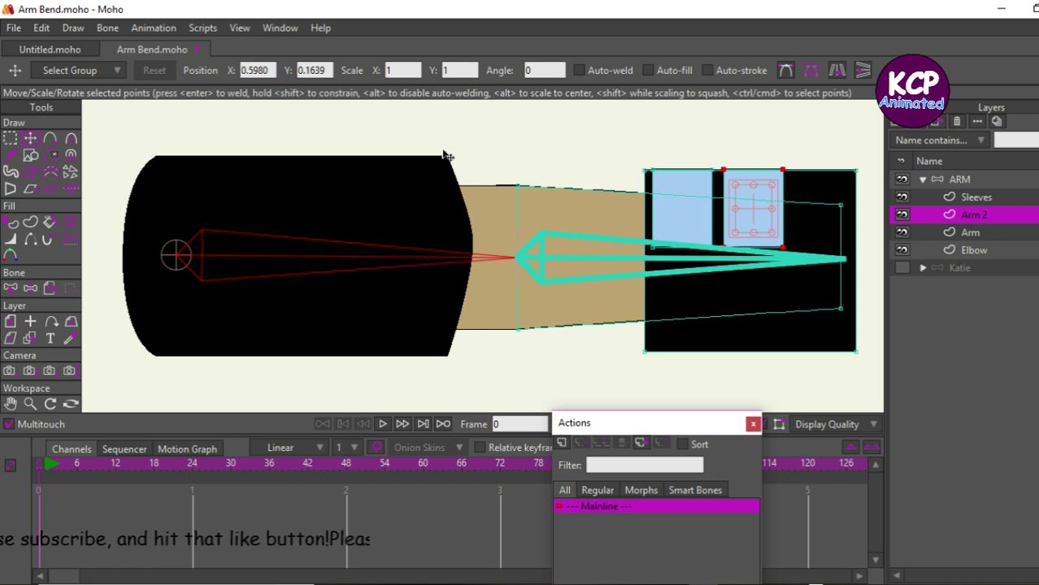
drag(497, 144, 576, 156)
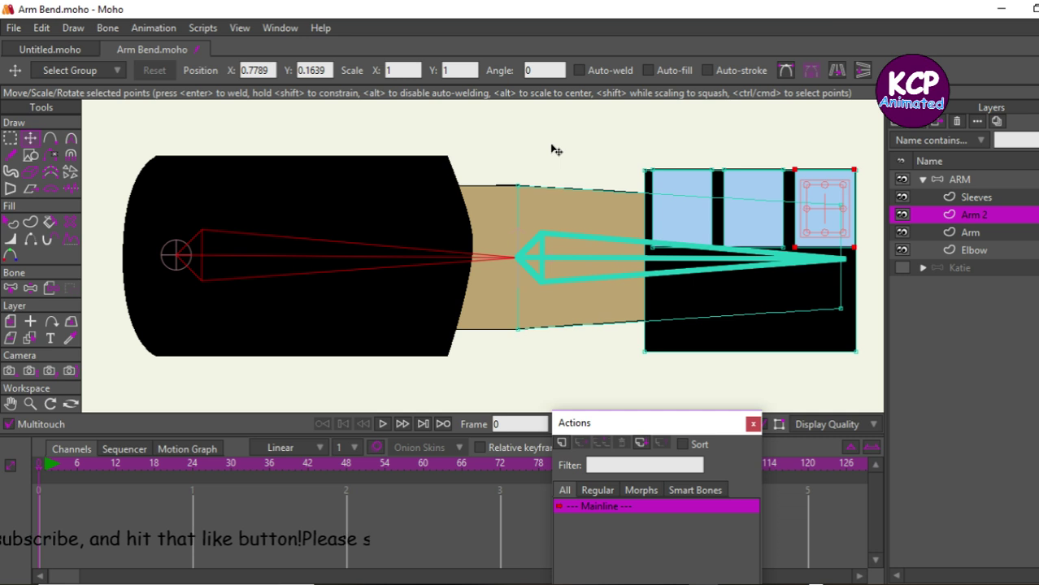
- Fold the forearm back over the sleeve with Manipulate Bones to check how the Arm 2 shapes layer with the sleeve
click(32, 287)
click(688, 272)
drag(687, 272, 180, 329)
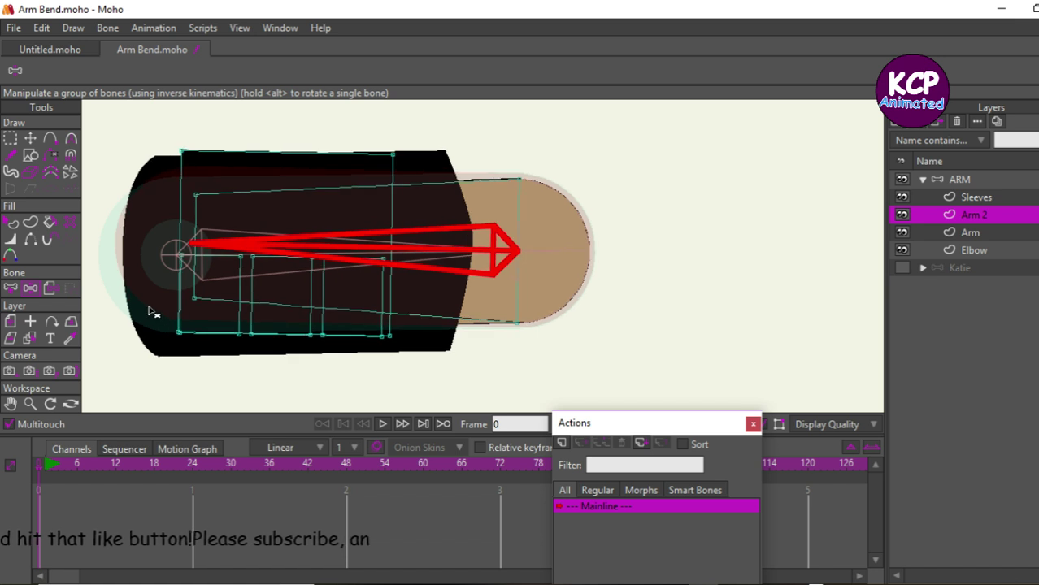
- Enable animated layer order in the ARM bone layer's depth sorting settings and advance the timeline to frame 1
double_click(959, 178)
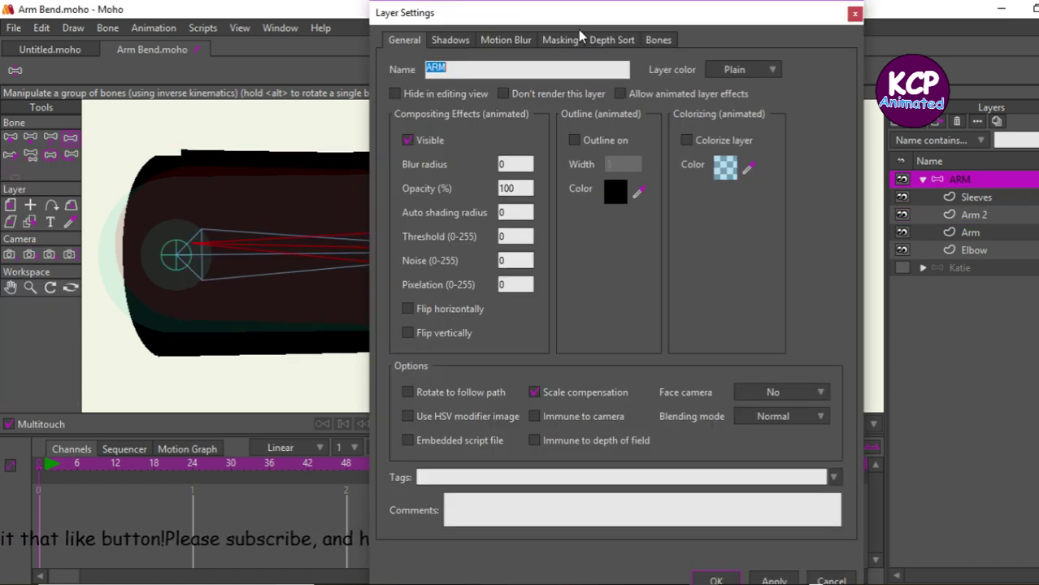
click(629, 38)
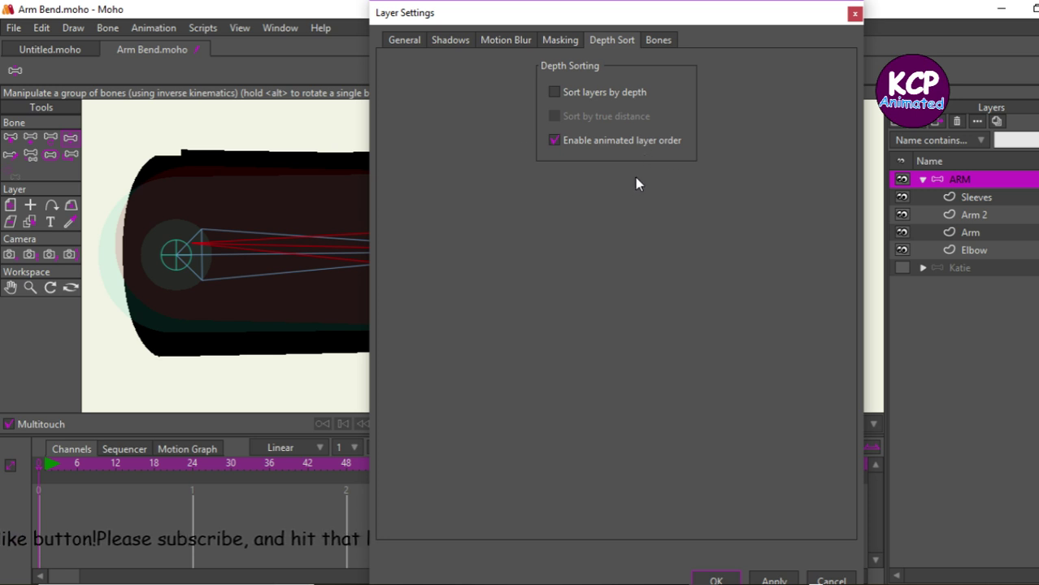
key(Return)
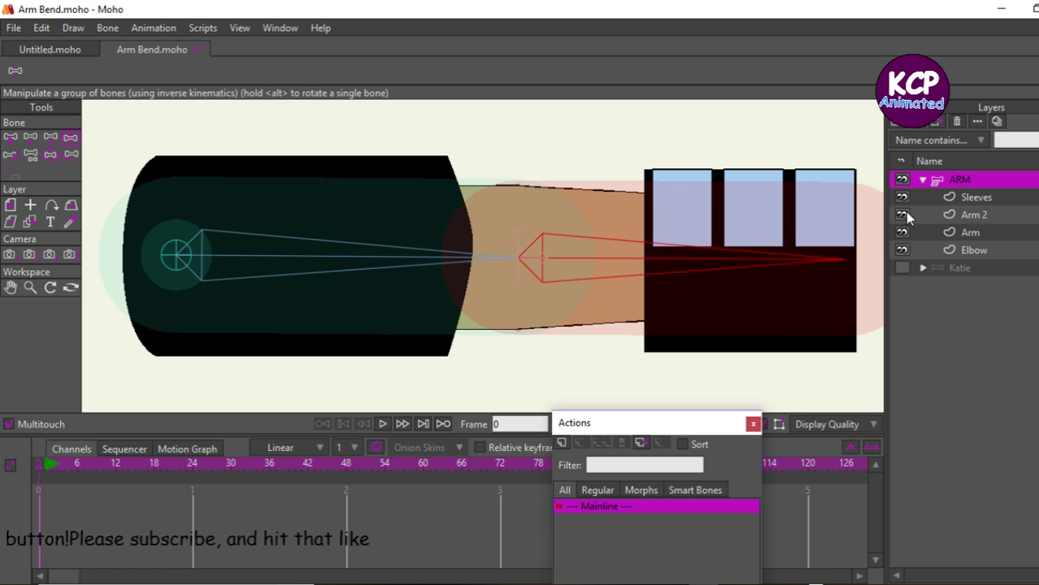
key(ctrl+Right)
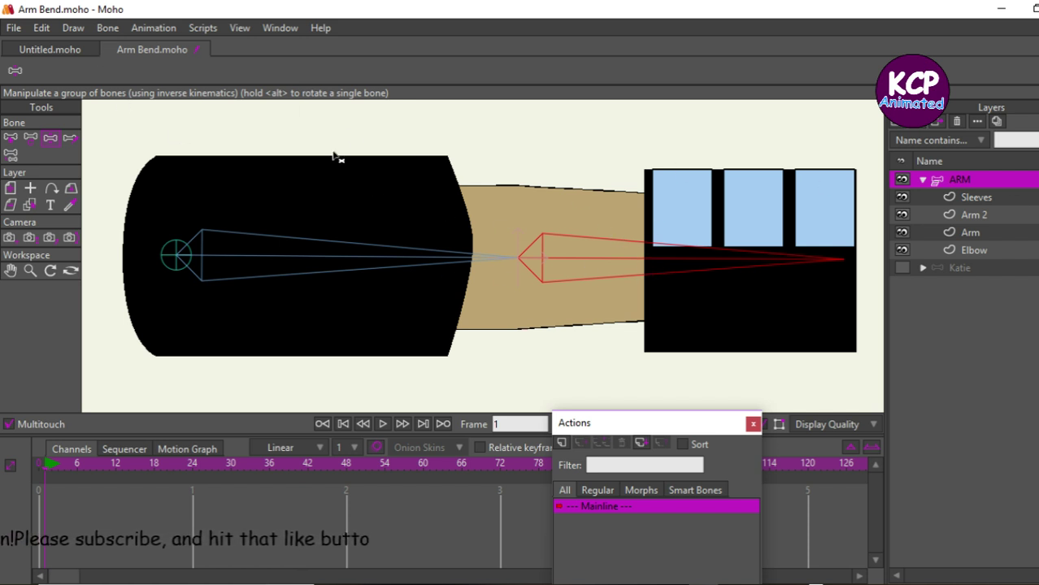
- Rename the Arm 2 layer to Upper
click(973, 215)
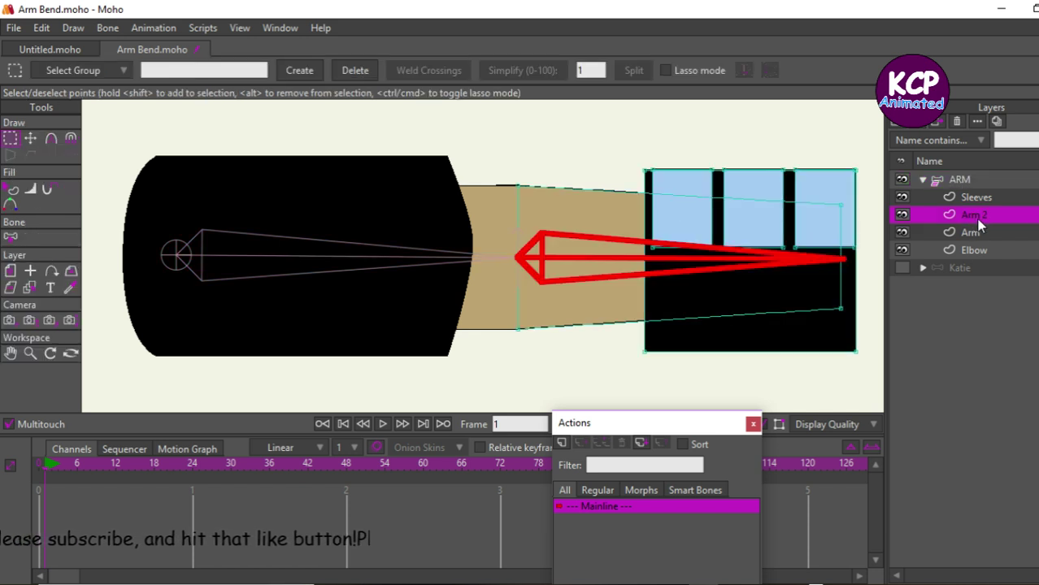
double_click(978, 216)
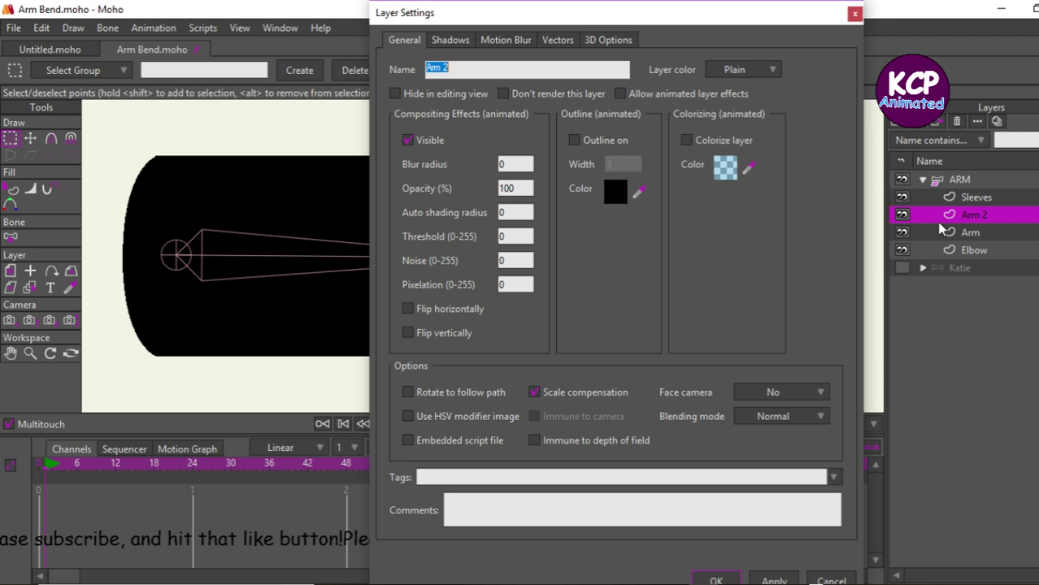
text(Upper)
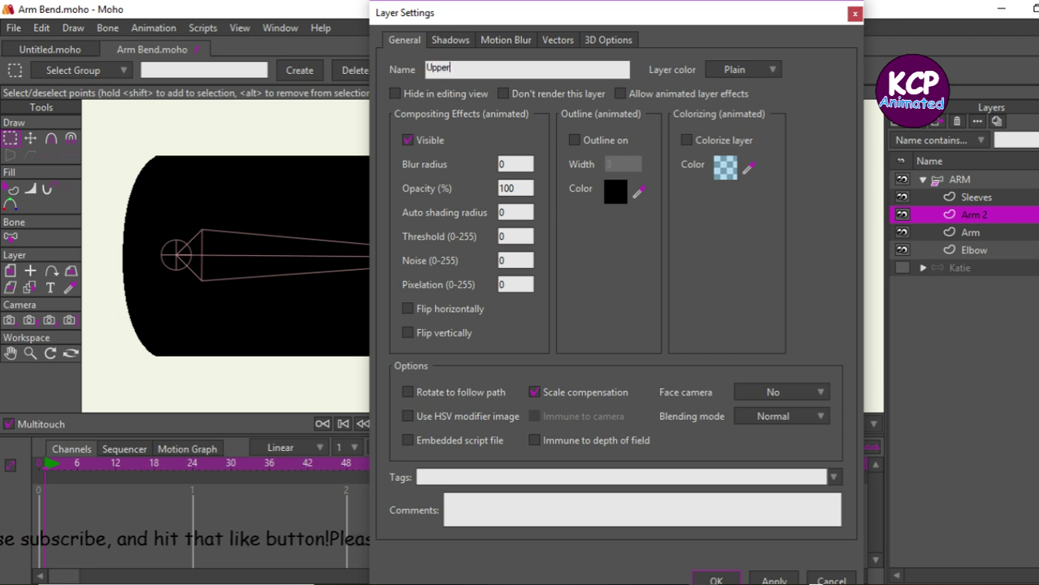
key(Return)
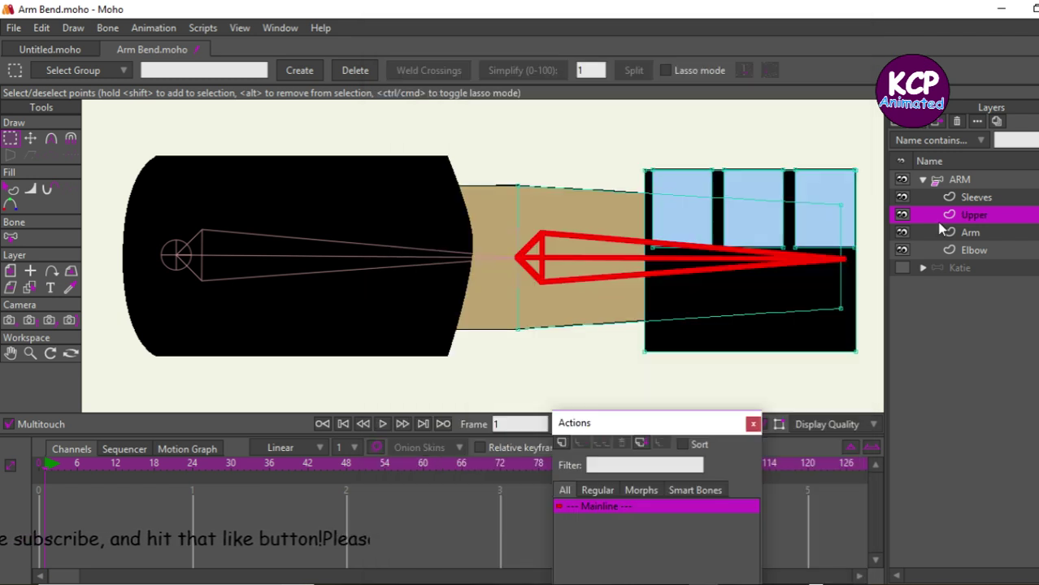
- Rename the Arm layer, which holds the upper-arm shape, to Upper
double_click(981, 232)
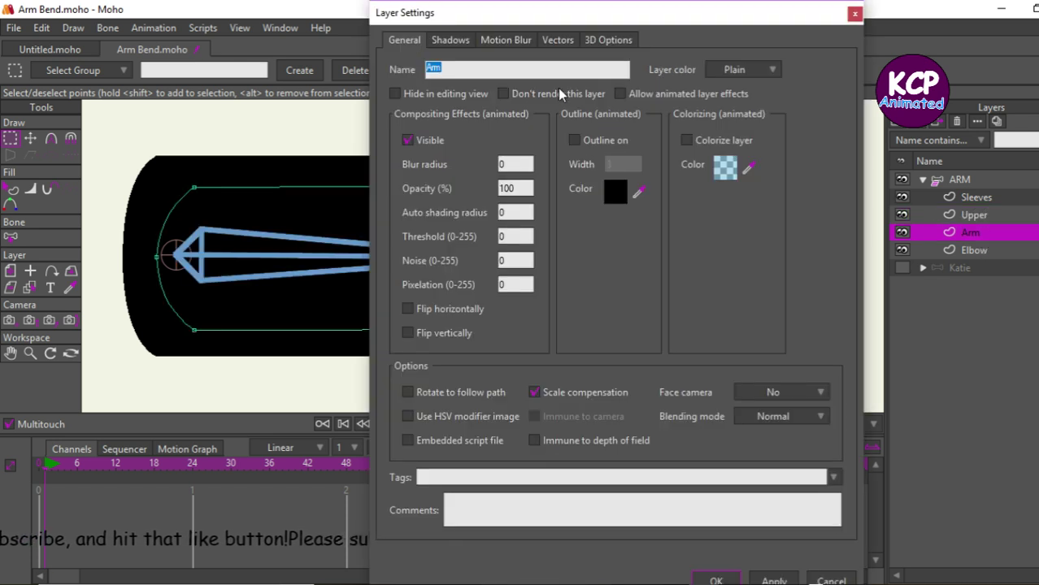
text(Lo)
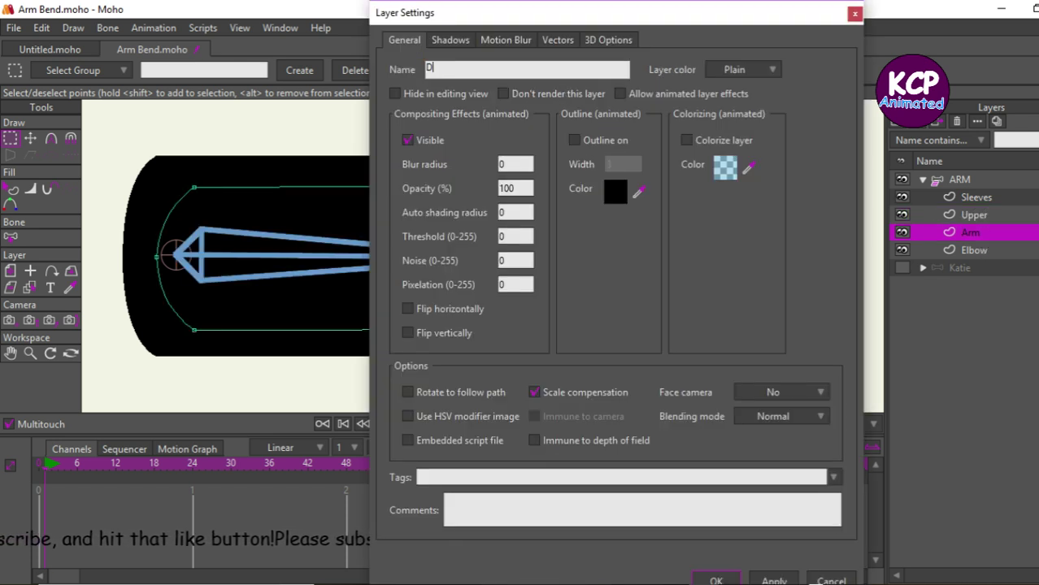
key(BackSpace)
key(BackSpace)
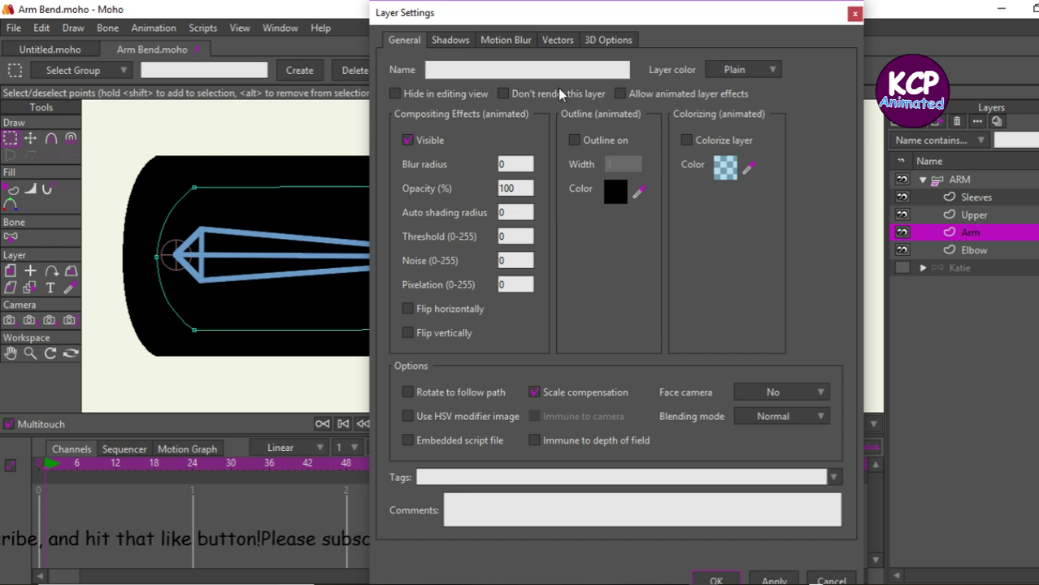
text(Upper)
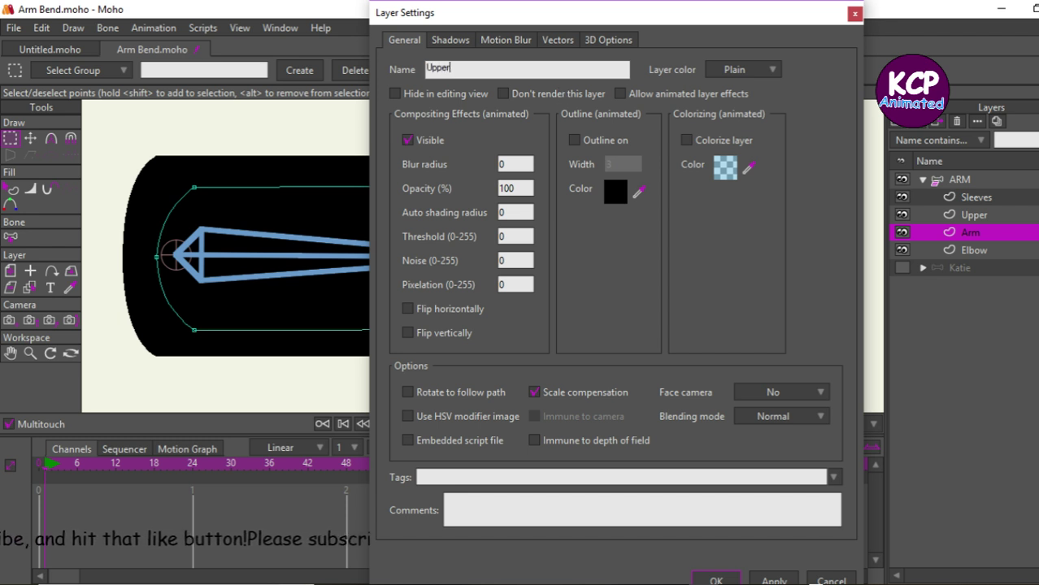
click(715, 581)
- Rename the forearm layer directly below Sleeves to Down and select the ARM bone layer
click(1018, 221)
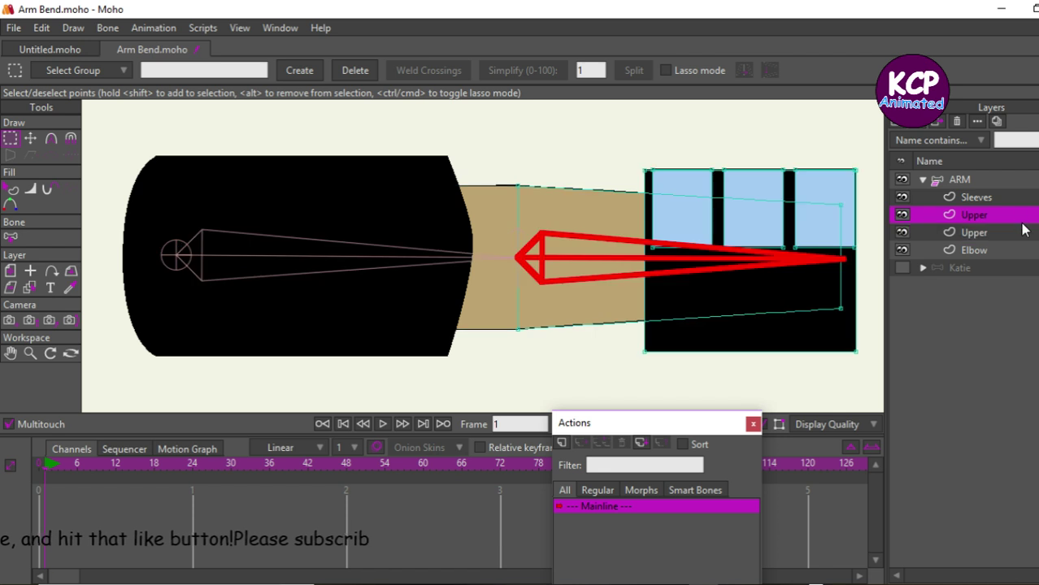
double_click(984, 221)
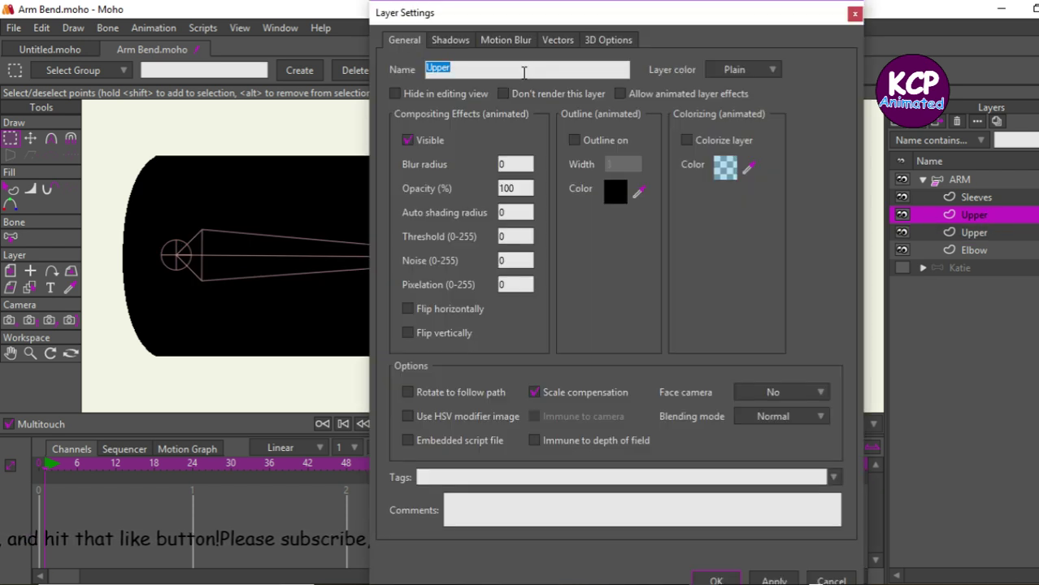
text(Down)
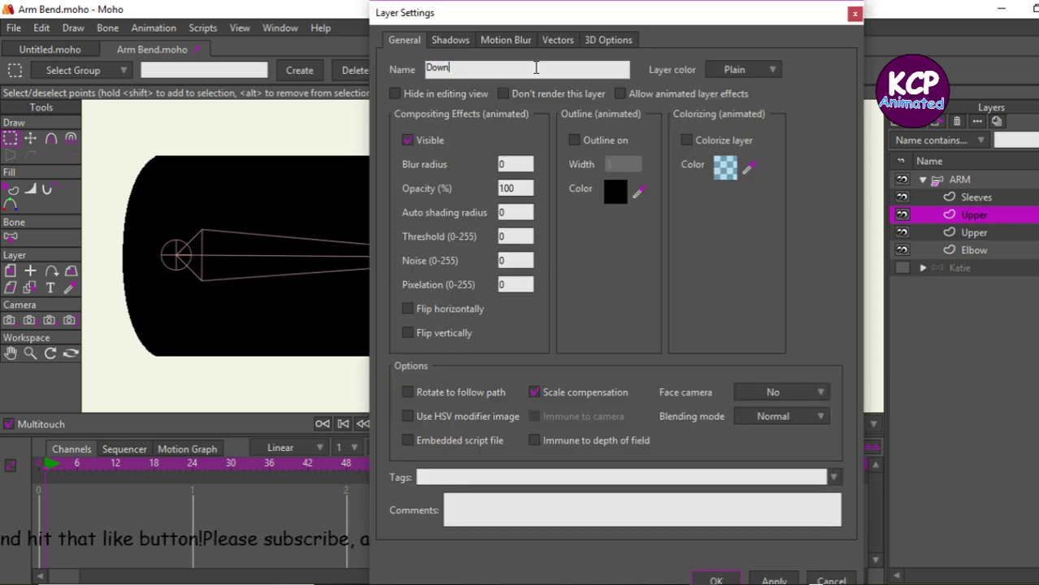
key(Return)
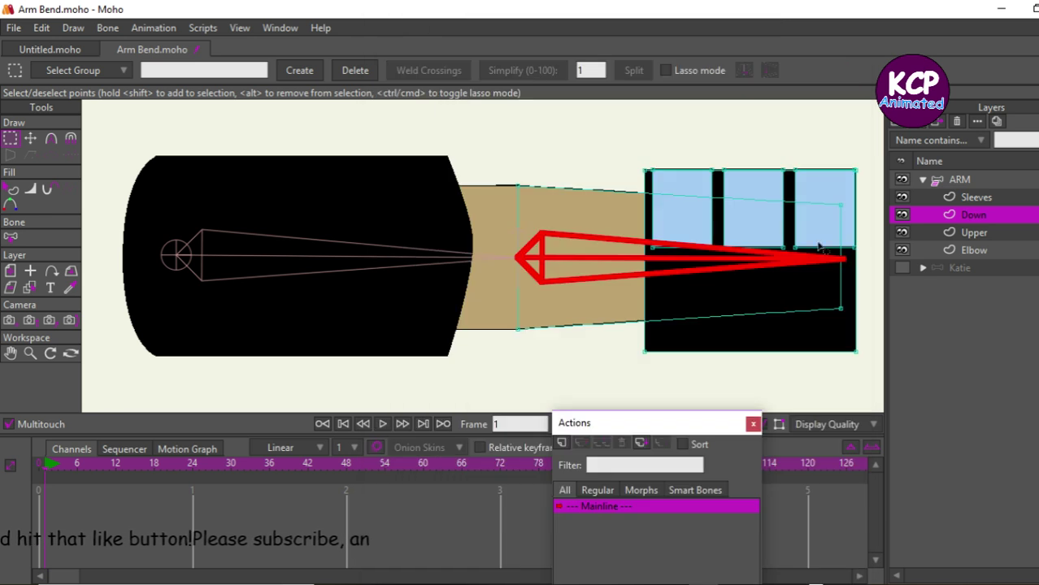
click(988, 178)
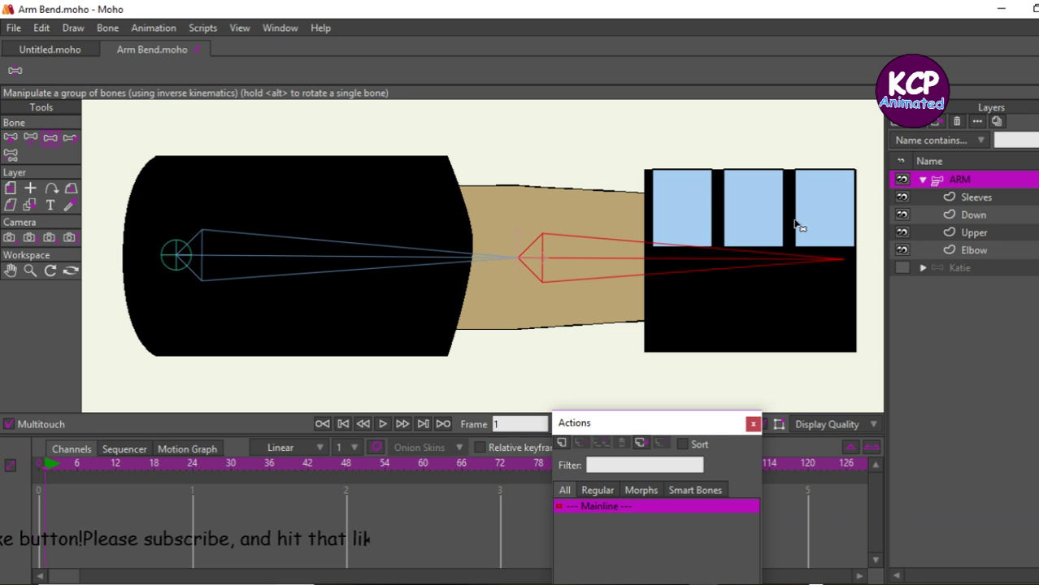
click(612, 584)
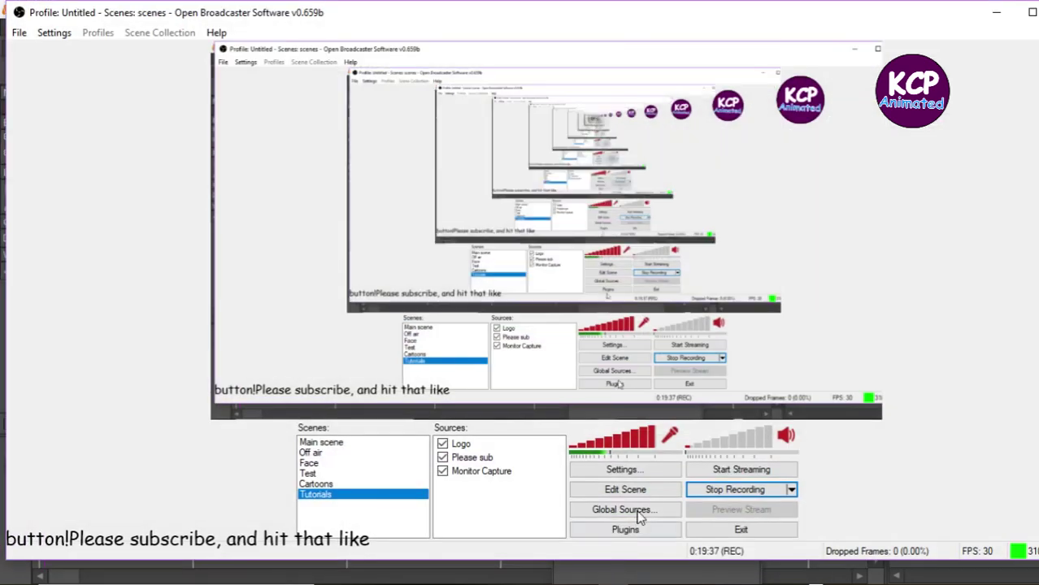